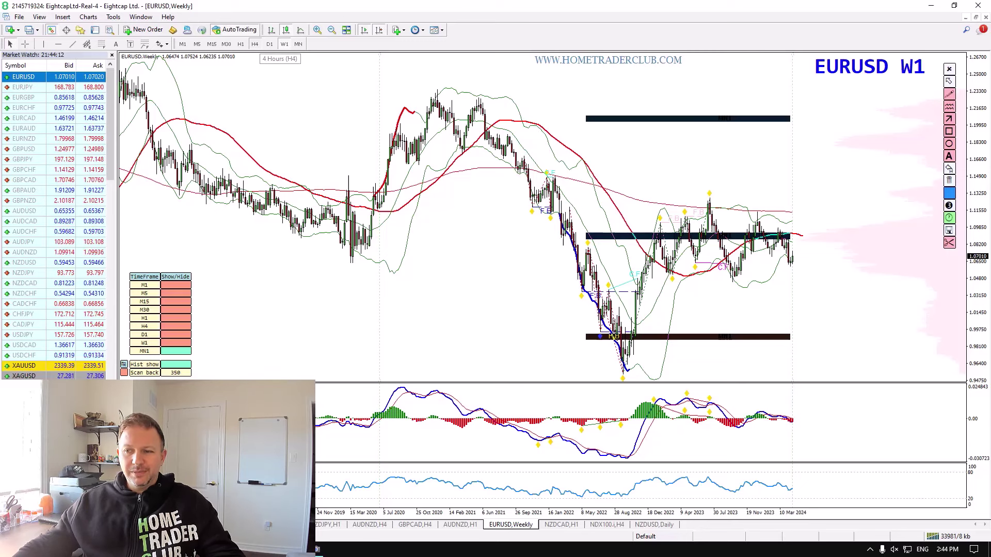
Step: Switch the EURUSD chart to H4, sketch the April swing up from the low and the drop that followed, and clear the drawing
click(254, 44)
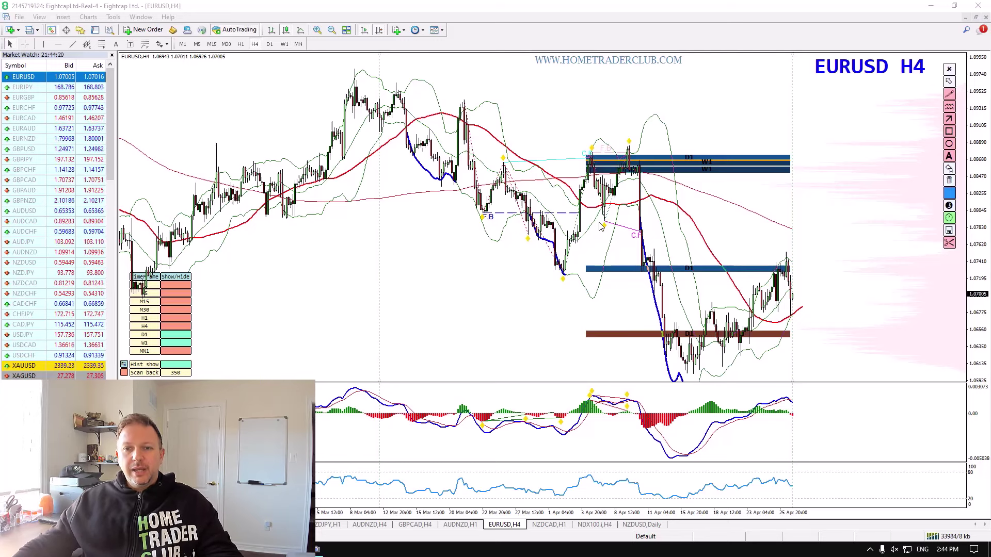
mouse_move(560, 268)
mouse_down()
mouse_move(655, 159)
mouse_move(702, 377)
mouse_move(711, 356)
mouse_up()
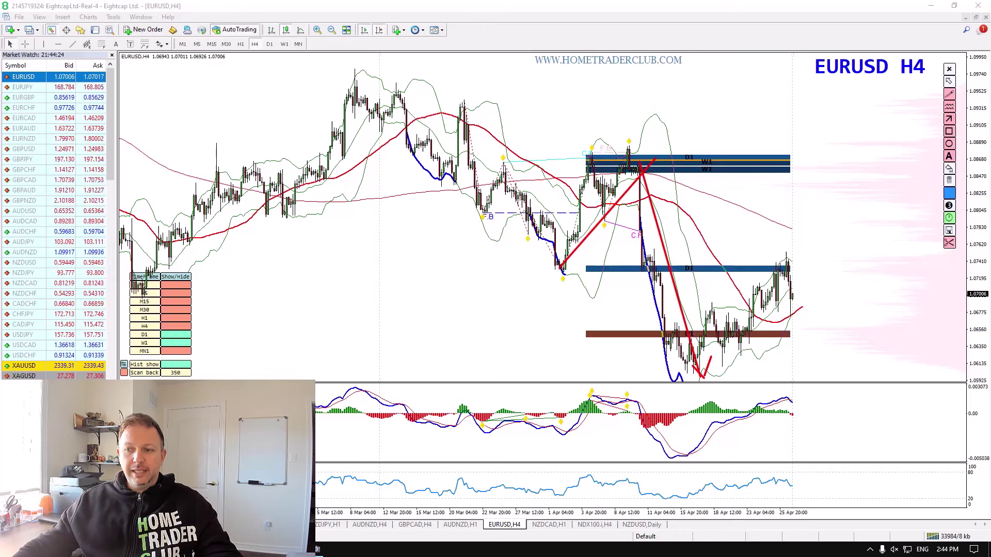
key(Escape)
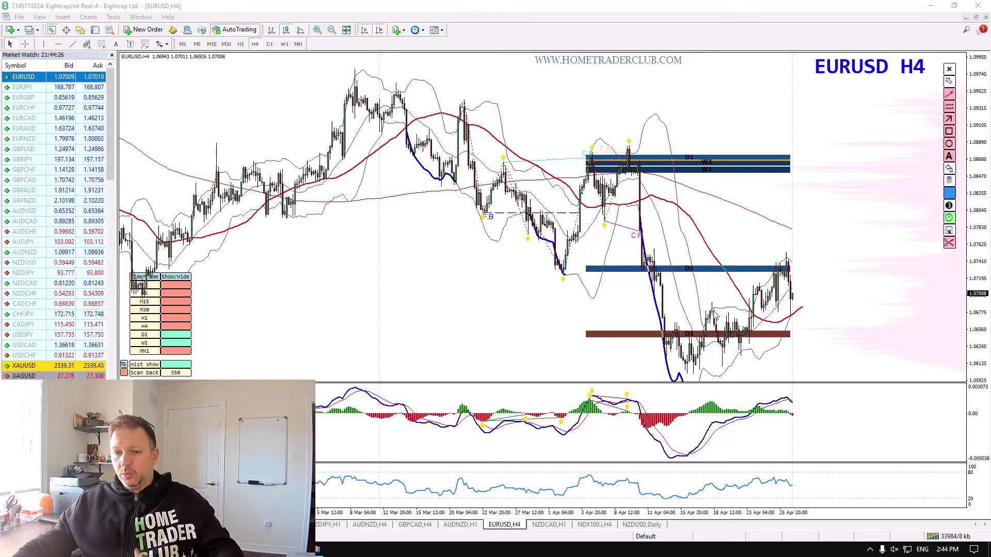
Step: Sketch a rising channel around the latest EURUSD H4 rebound with a projected dip, bounce and deeper fall, and clear the drawings
drag(710, 306, 791, 255)
drag(691, 374, 723, 347)
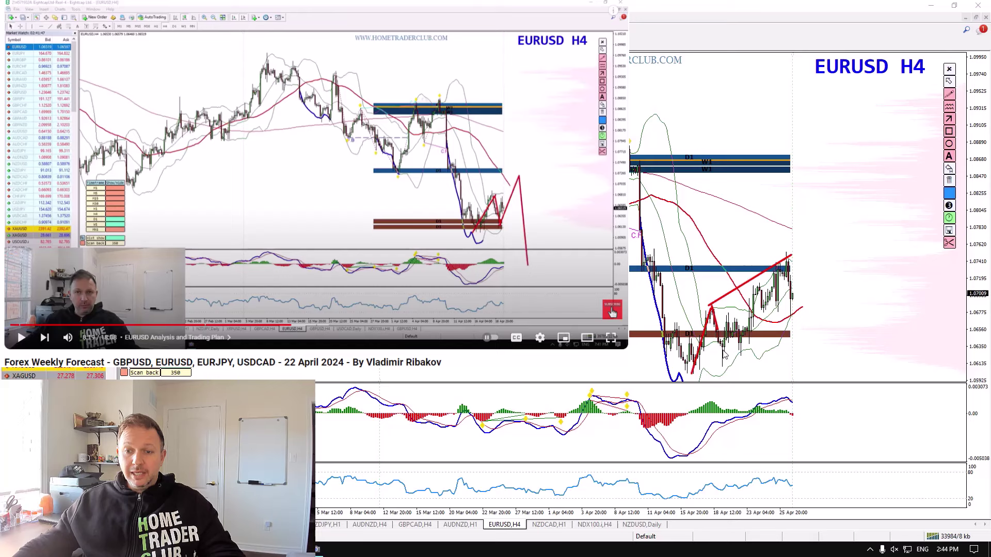
drag(770, 273, 780, 256)
drag(693, 377, 860, 313)
mouse_move(789, 287)
mouse_down()
mouse_move(824, 350)
mouse_move(861, 300)
mouse_move(895, 423)
mouse_up()
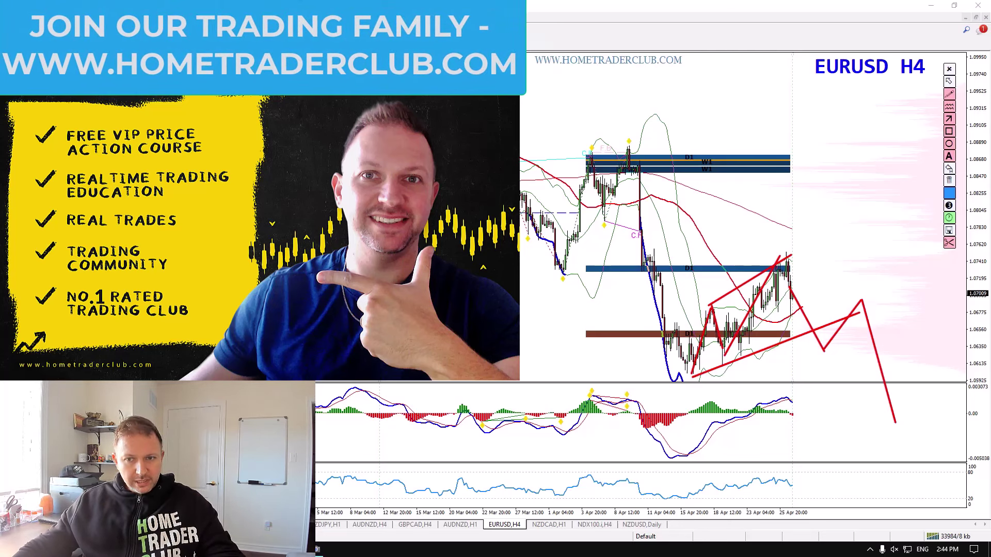
key(Escape)
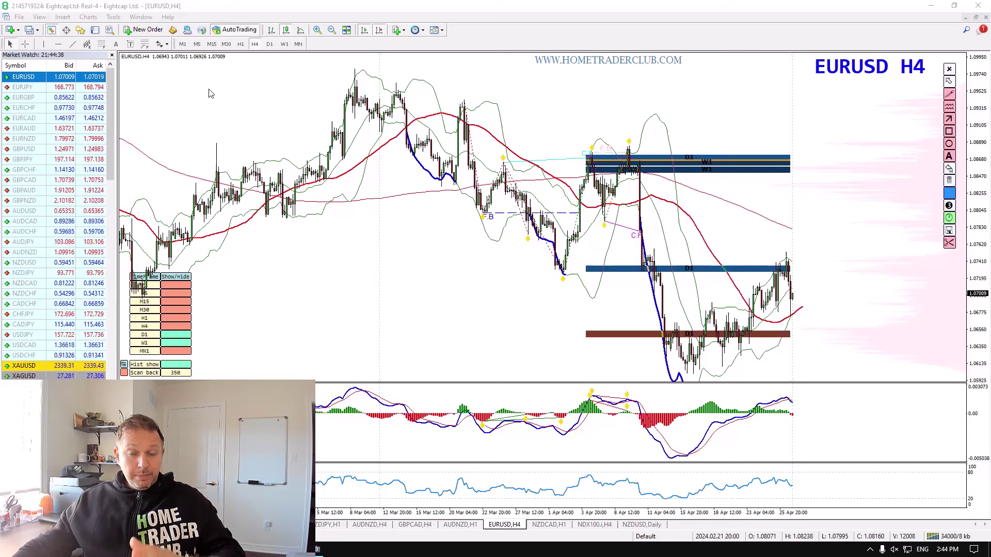
Step: Switch the EURUSD chart to weekly, sketch trend lines and a projected path over the recent price swings, and clear the drawings
click(284, 44)
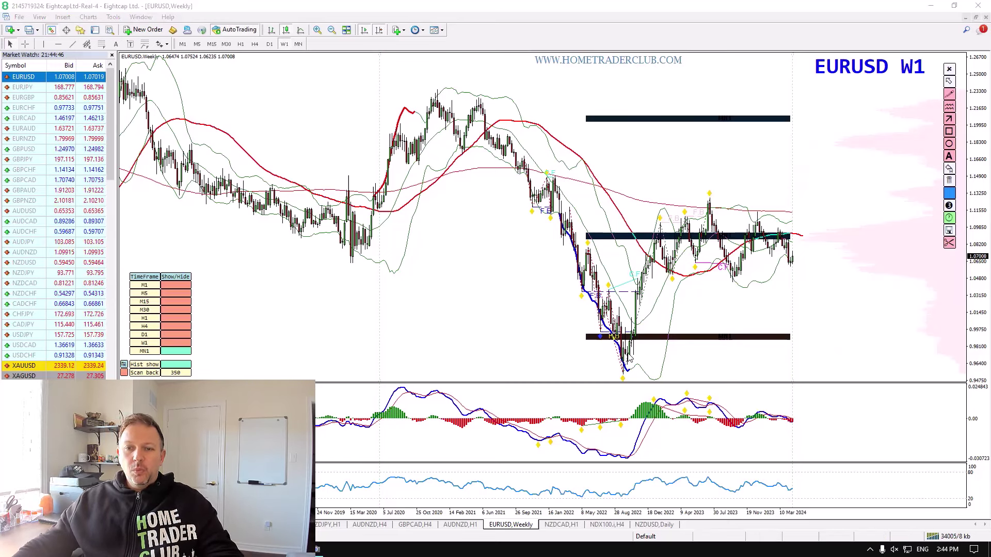
mouse_move(629, 370)
mouse_down()
mouse_move(662, 275)
mouse_move(665, 219)
mouse_move(676, 274)
mouse_move(710, 206)
mouse_move(736, 281)
mouse_move(763, 219)
mouse_move(813, 270)
mouse_move(816, 307)
mouse_move(823, 273)
mouse_up()
key(BackSpace)
drag(760, 213, 796, 269)
drag(734, 284, 840, 261)
drag(716, 201, 851, 217)
mouse_move(798, 268)
mouse_down()
mouse_move(848, 147)
mouse_move(843, 182)
mouse_up()
key(Escape)
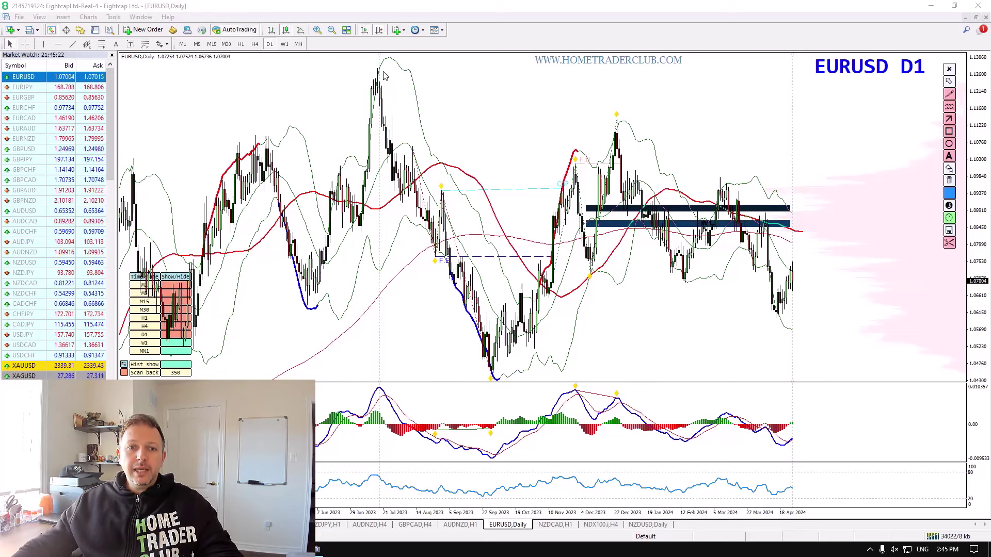
Step: On the EURUSD daily chart, sketch converging trend lines, the circled April low and a projected zigzag rise, and clear the drawings
drag(526, 109, 854, 169)
drag(499, 374, 897, 306)
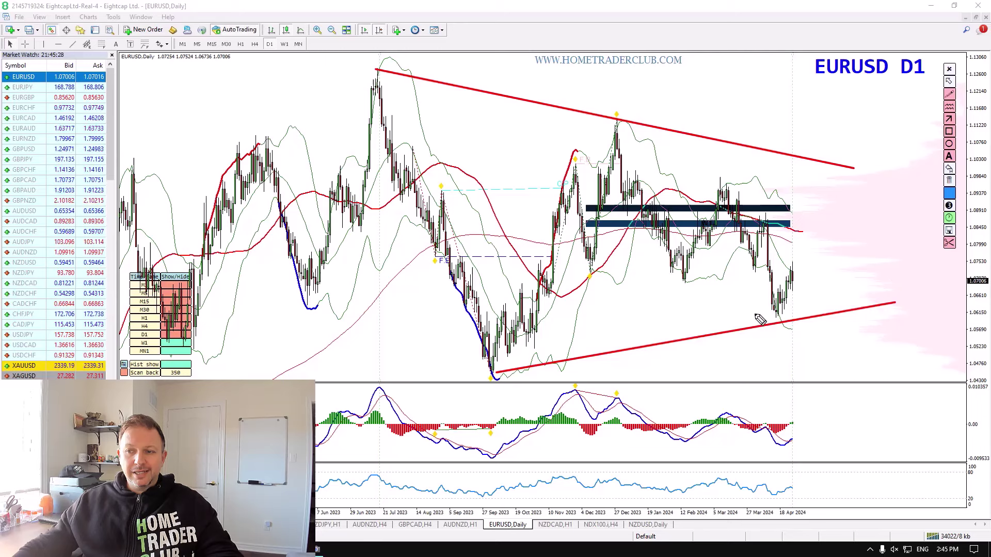
mouse_move(782, 315)
mouse_down()
mouse_move(792, 317)
mouse_move(803, 261)
mouse_move(816, 299)
mouse_move(857, 212)
mouse_up()
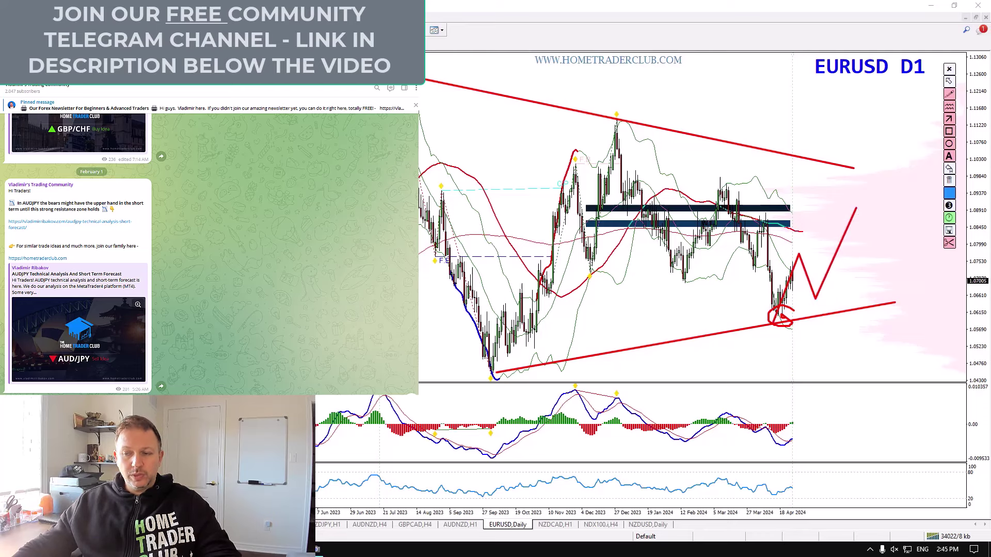
key(Escape)
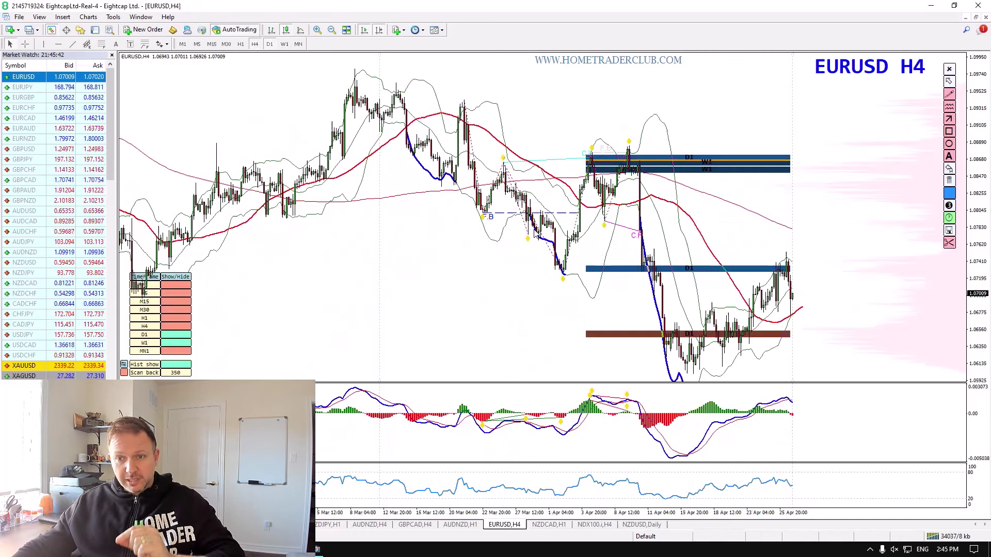
Step: Sketch the EURUSD H4 zigzag rally from the April low and a projected pullback, rise and steep decline, and clear the drawings
key(ctrl+2)
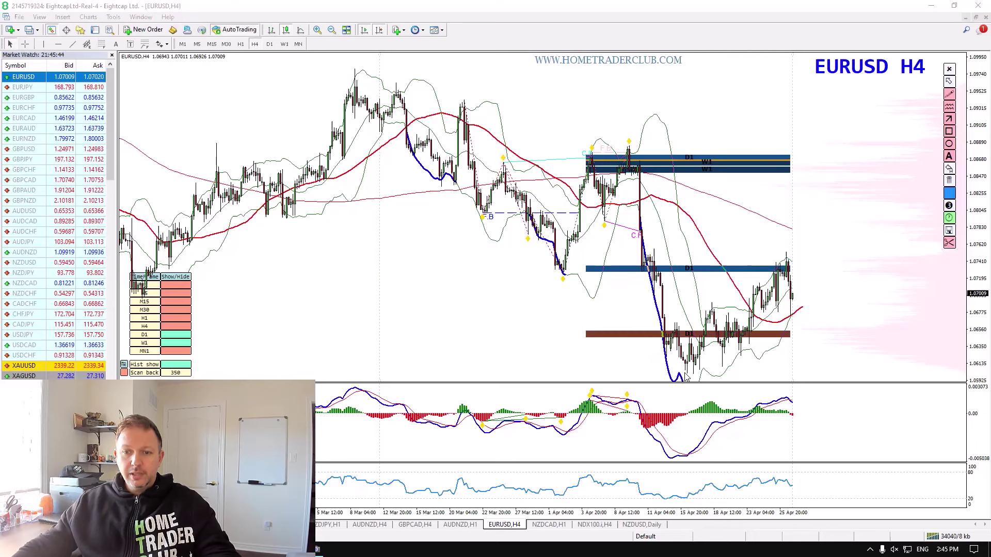
mouse_move(696, 375)
mouse_down()
mouse_move(708, 317)
mouse_move(729, 364)
mouse_move(772, 266)
mouse_up()
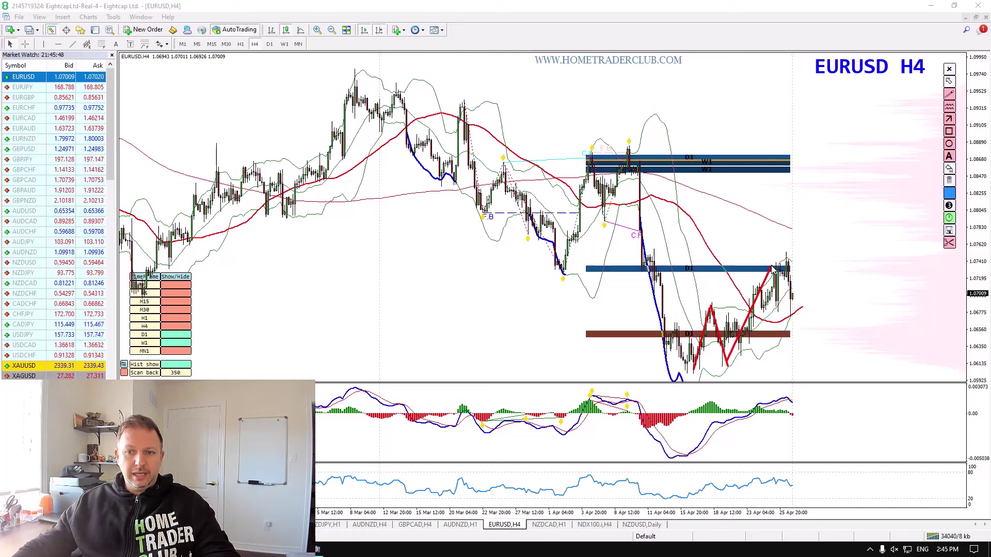
drag(776, 308, 790, 255)
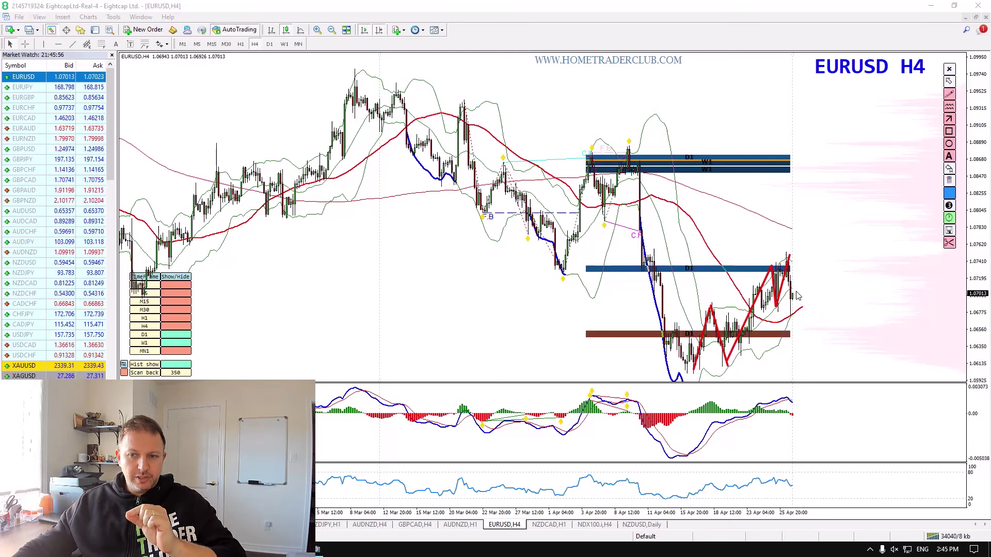
drag(803, 290, 815, 326)
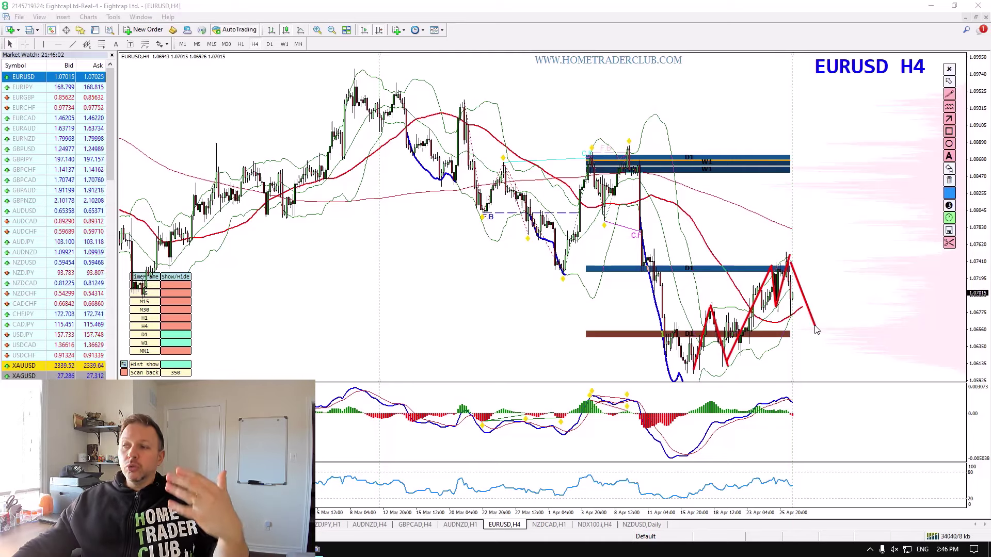
mouse_move(814, 326)
mouse_down()
mouse_move(809, 338)
mouse_move(858, 270)
mouse_move(865, 227)
mouse_up()
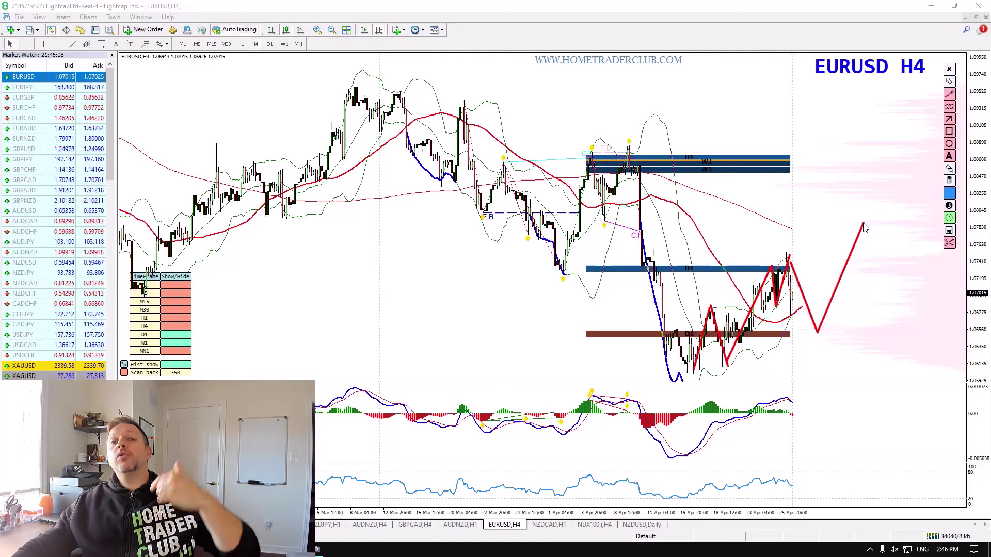
drag(864, 224, 914, 408)
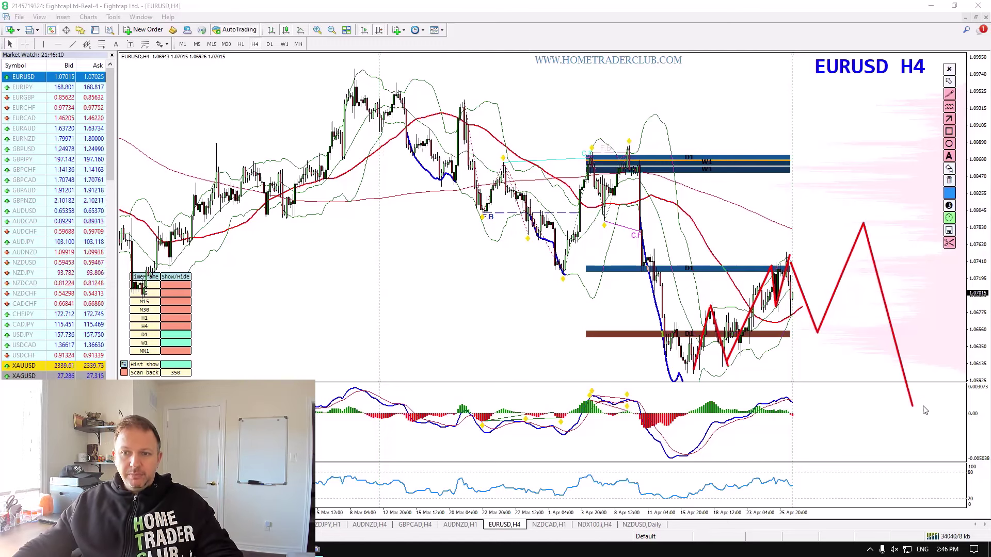
key(Escape)
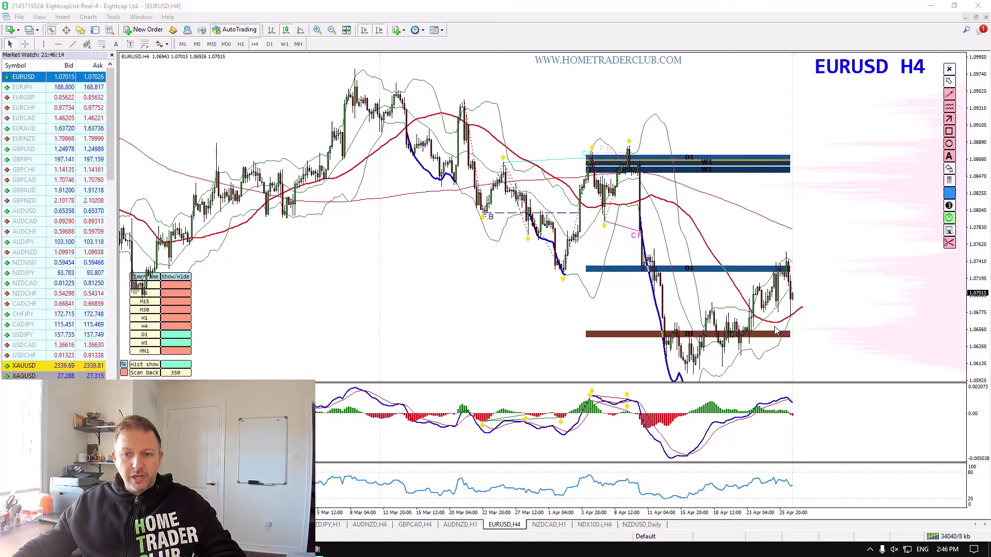
Step: Mark two EURUSD H4 support levels under the recent lows with horizontal lines, a zone and circled touches, and clear the markings
drag(759, 312, 842, 311)
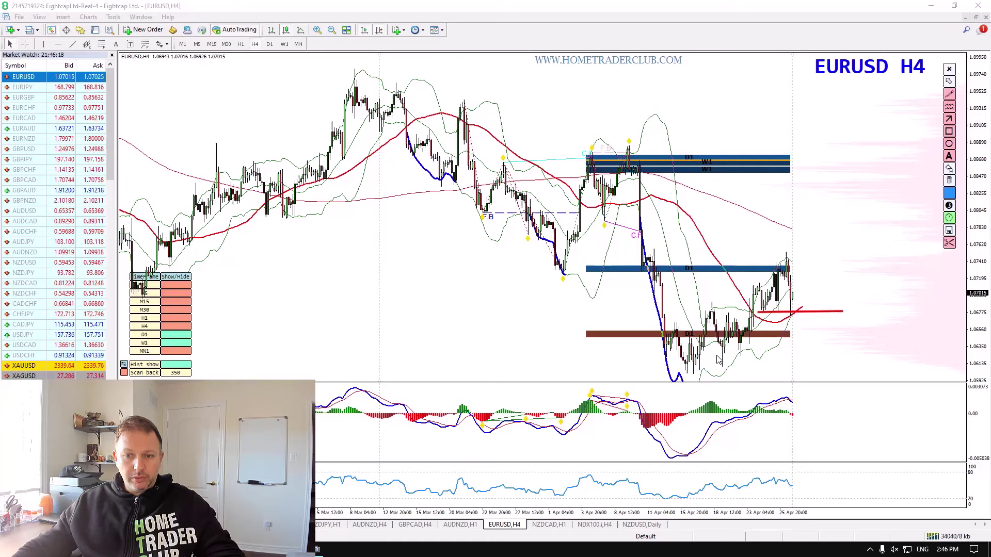
drag(664, 355, 882, 353)
mouse_move(668, 341)
mouse_down()
mouse_move(872, 359)
mouse_move(756, 361)
mouse_move(761, 350)
mouse_up()
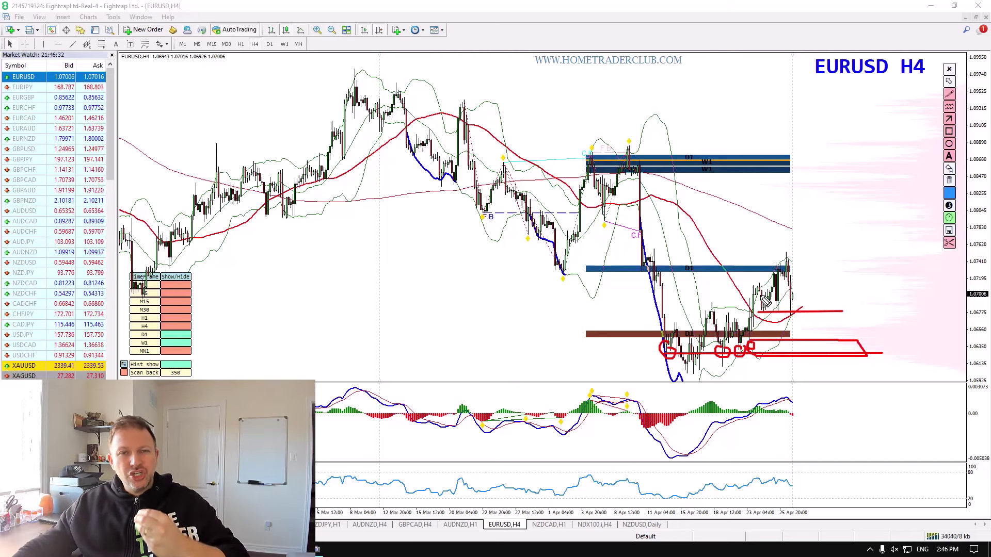
mouse_move(770, 306)
mouse_down()
mouse_move(780, 320)
mouse_move(773, 306)
mouse_move(798, 320)
mouse_move(795, 309)
mouse_up()
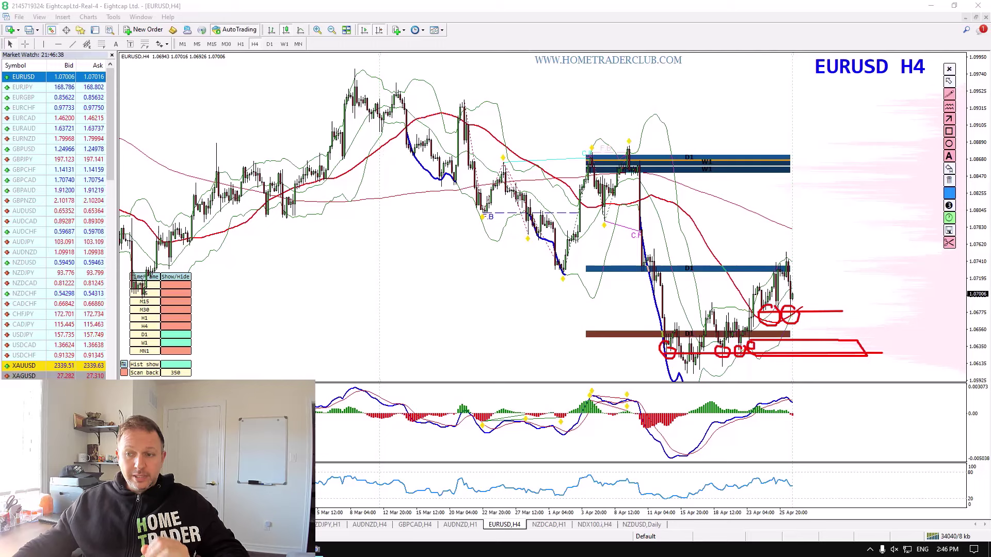
key(Escape)
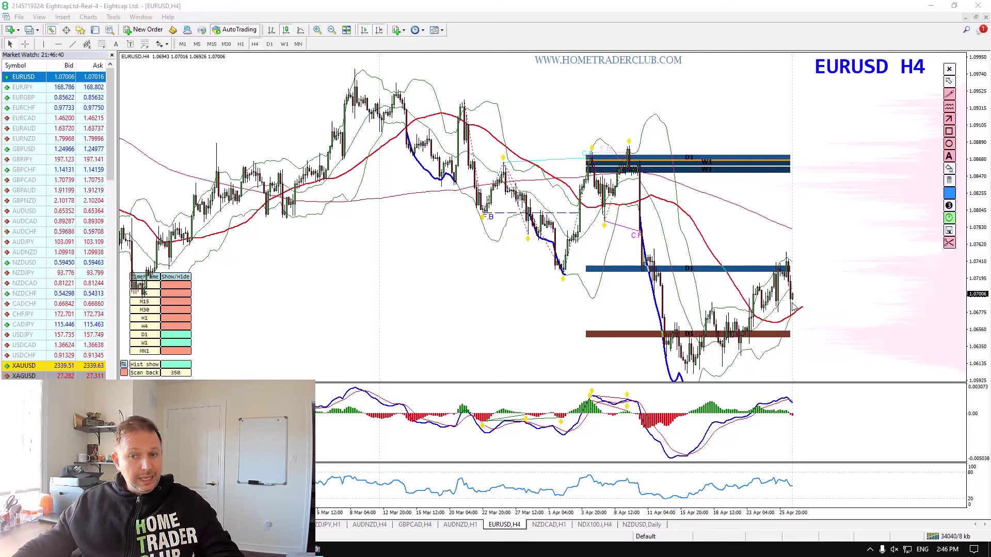
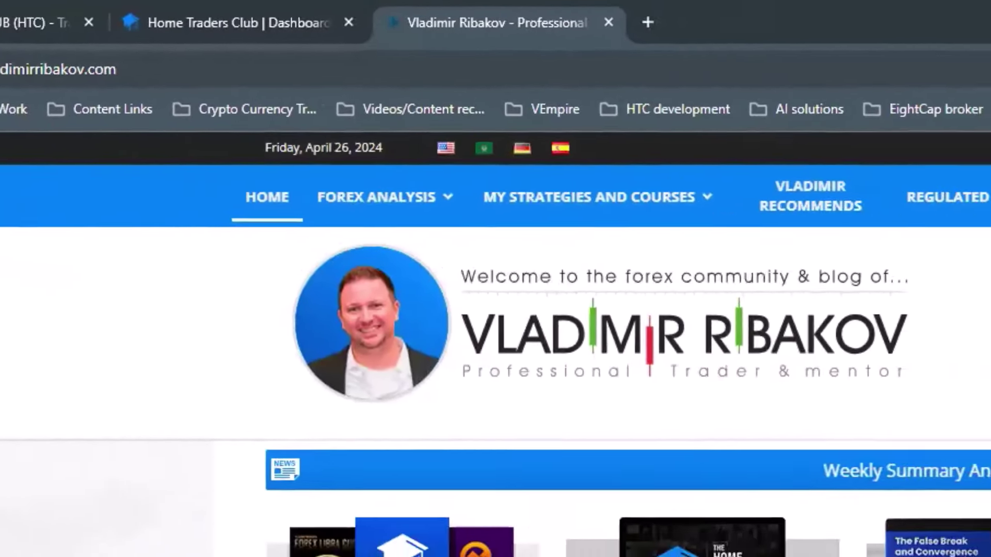
Step: Open the Free Ebooks page in the website's Forex Education section and look through the listed downloads
mouse_move(564, 169)
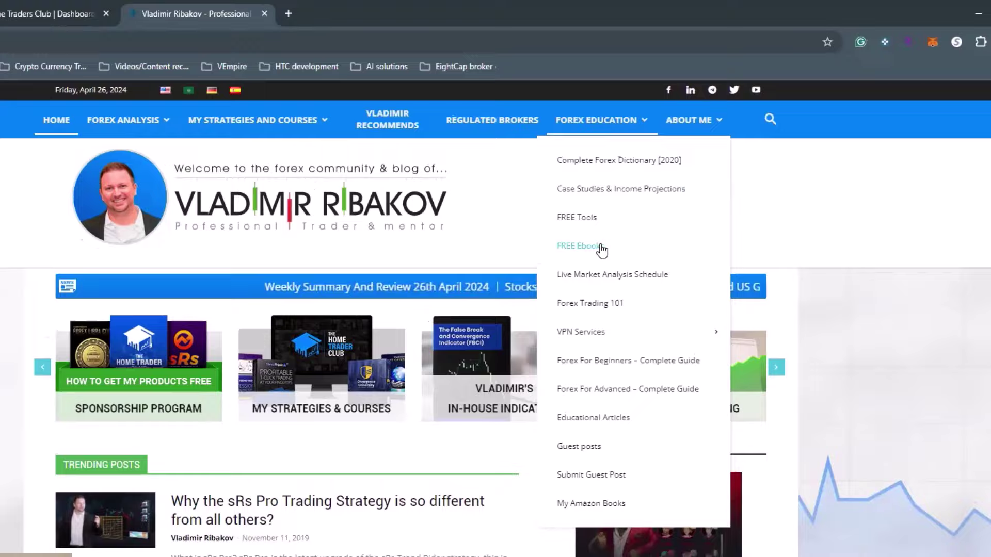
click(546, 327)
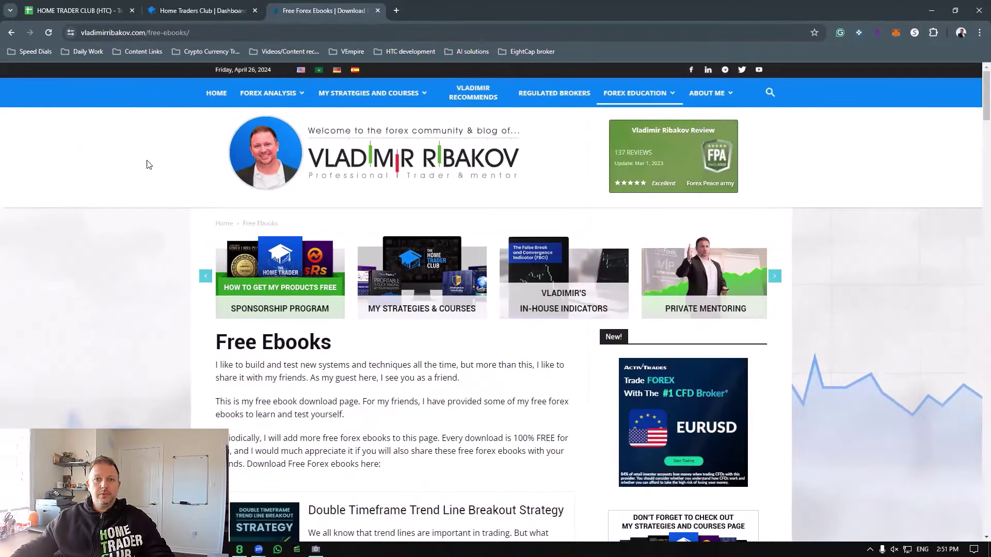
scroll(154, 176, down, 3)
scroll(153, 176, down, 4)
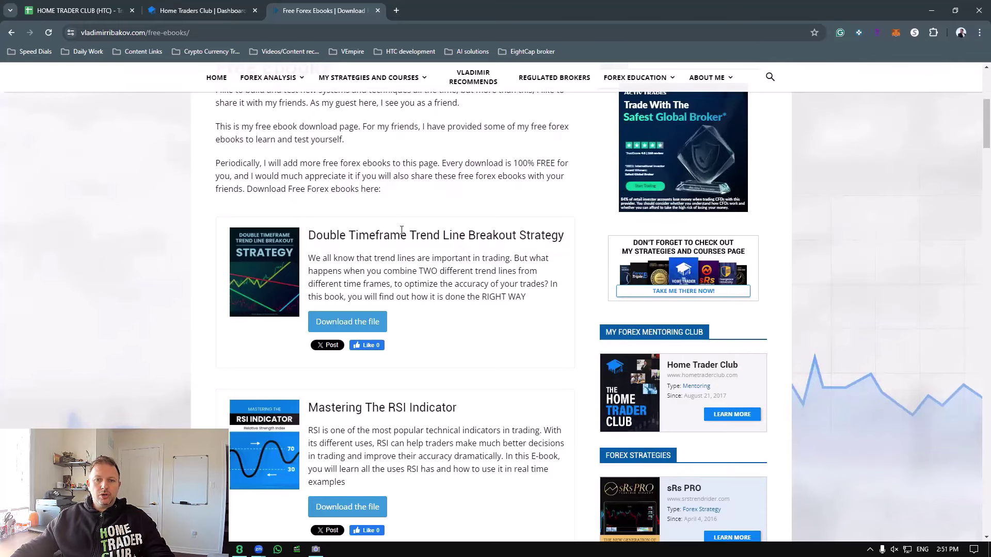
scroll(402, 230, up, 5)
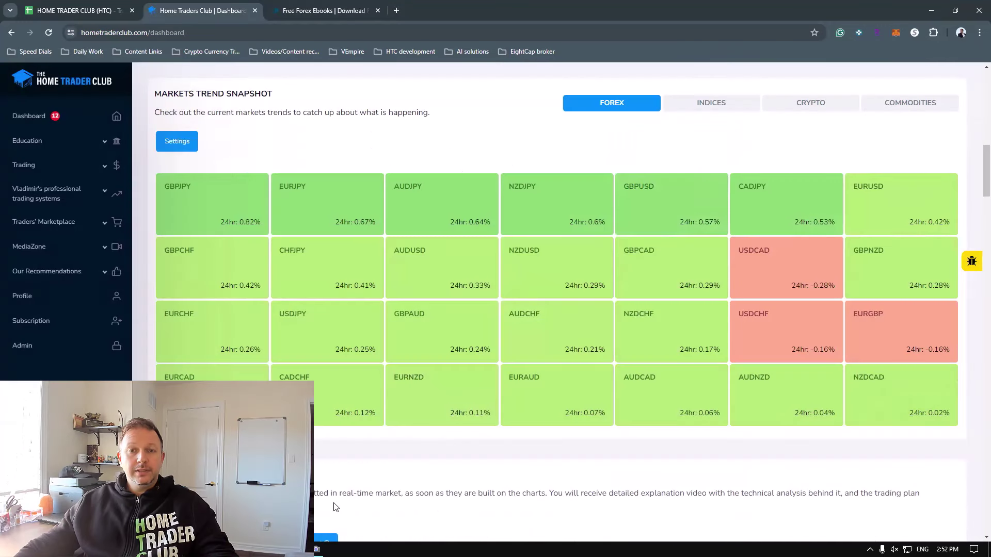
Step: Examine the forex Markets Trend Snapshot on the Home Trader Club dashboard
right_click(403, 451)
click(592, 145)
scroll(640, 178, up, 2)
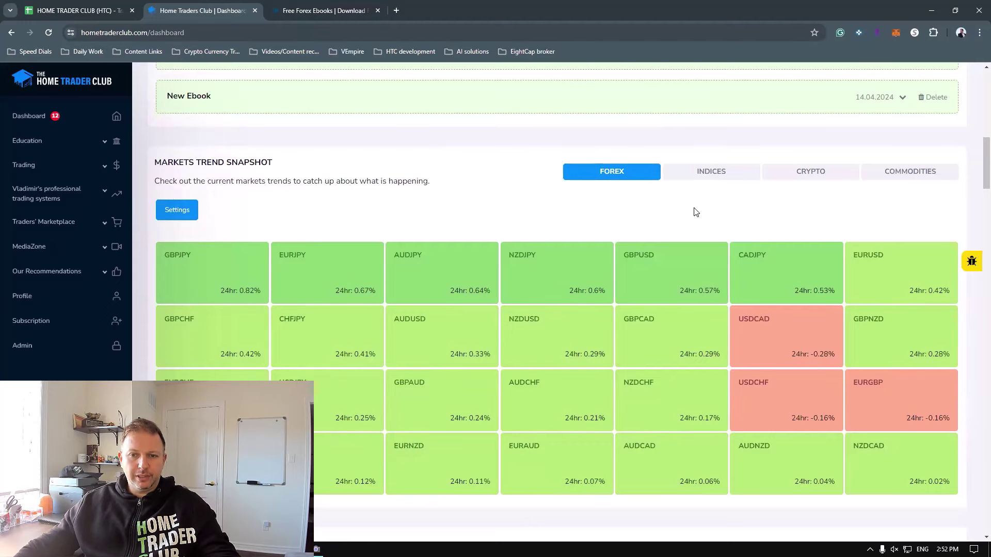
mouse_move(679, 296)
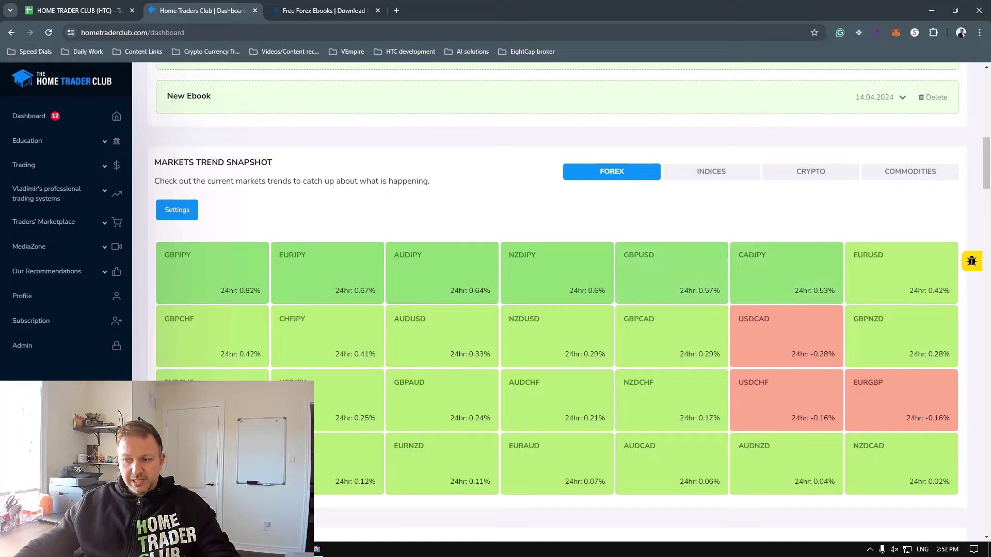
Step: Switch to MetaTrader 4, sketch the GBPUSD H4 path with falling price lows, rising MACD lows and a projected rally, and clear the drawings
key(alt+Tab)
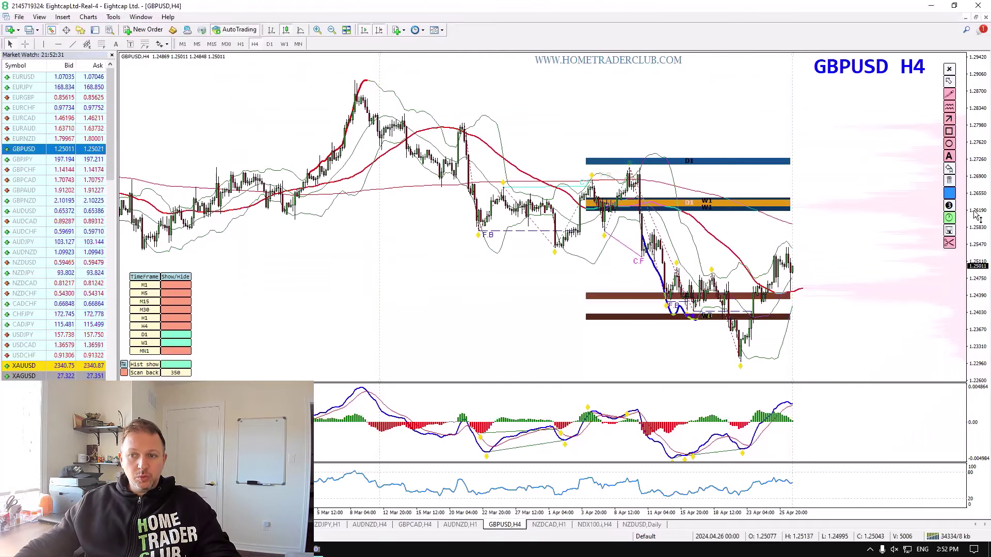
drag(977, 218, 977, 259)
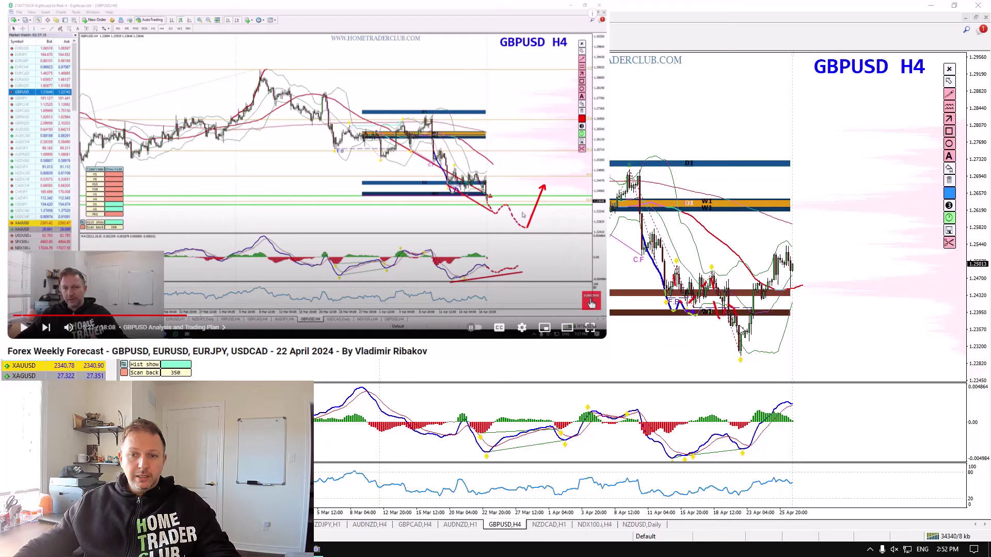
drag(777, 316, 779, 313)
drag(666, 316, 765, 388)
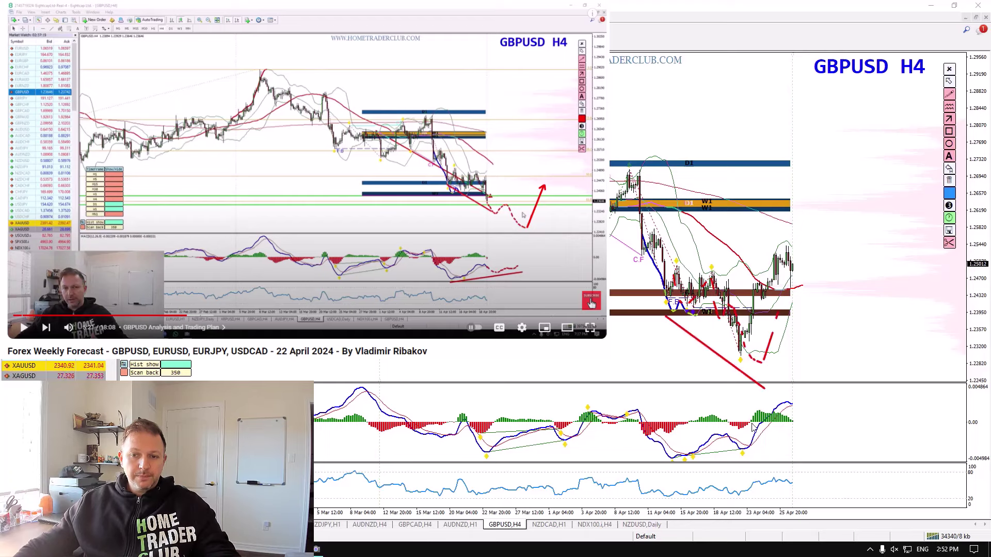
drag(674, 463, 763, 452)
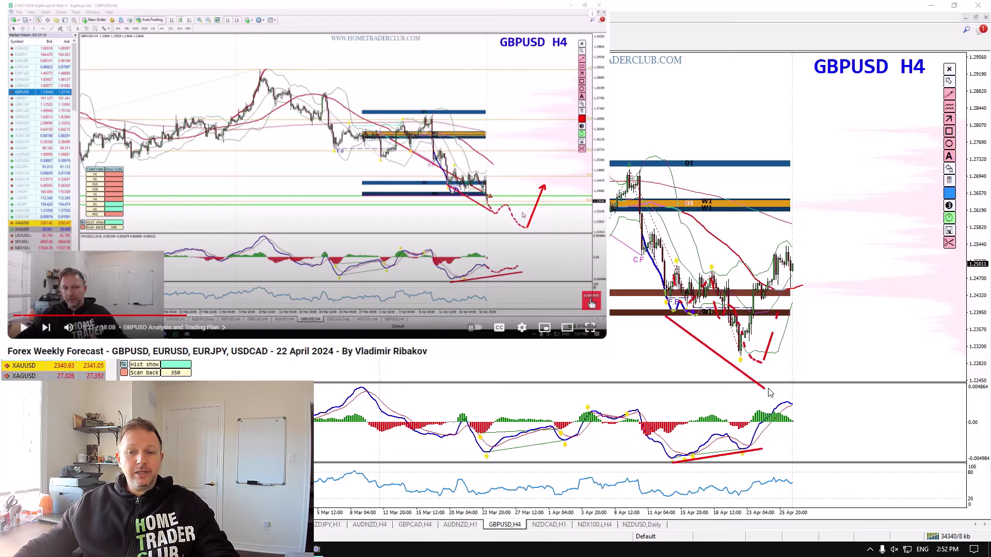
drag(769, 390, 844, 240)
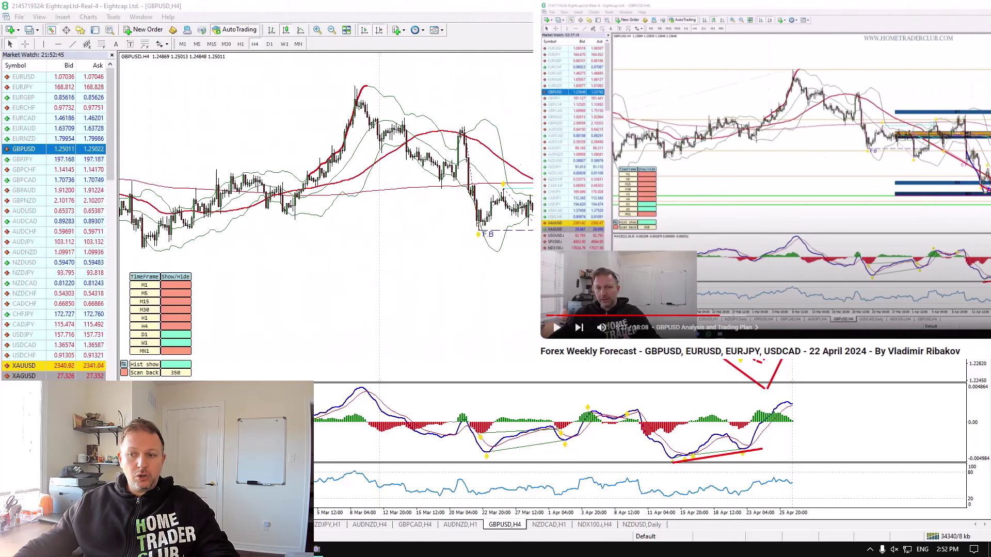
key(Escape)
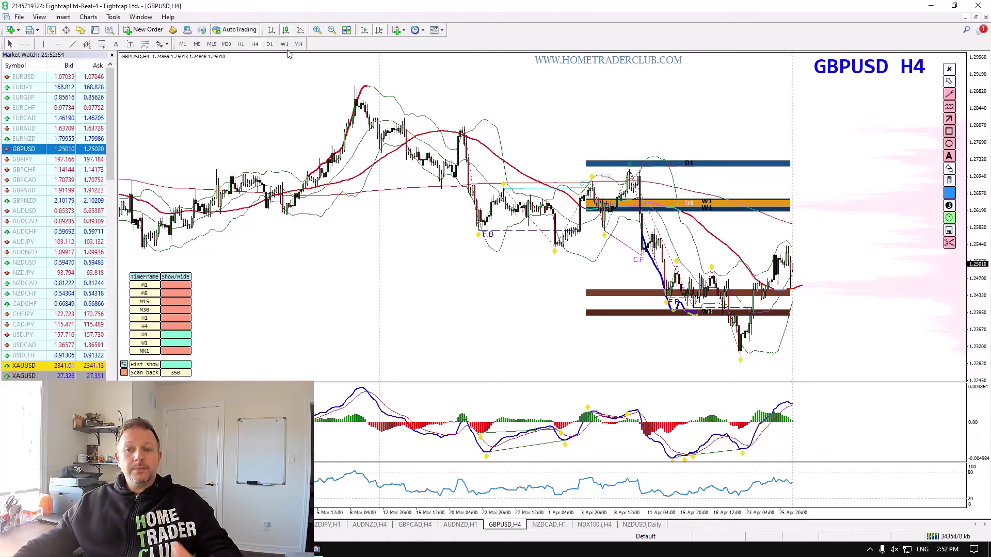
Step: Switch GBPUSD to the weekly timeframe, mark the latest price drop with a falling line, and clear it
click(284, 44)
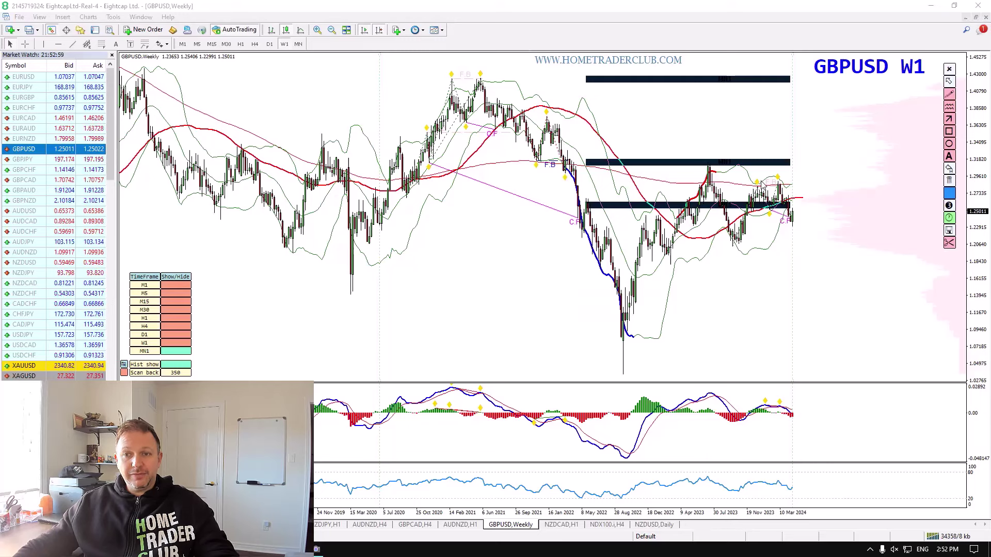
drag(773, 177, 796, 226)
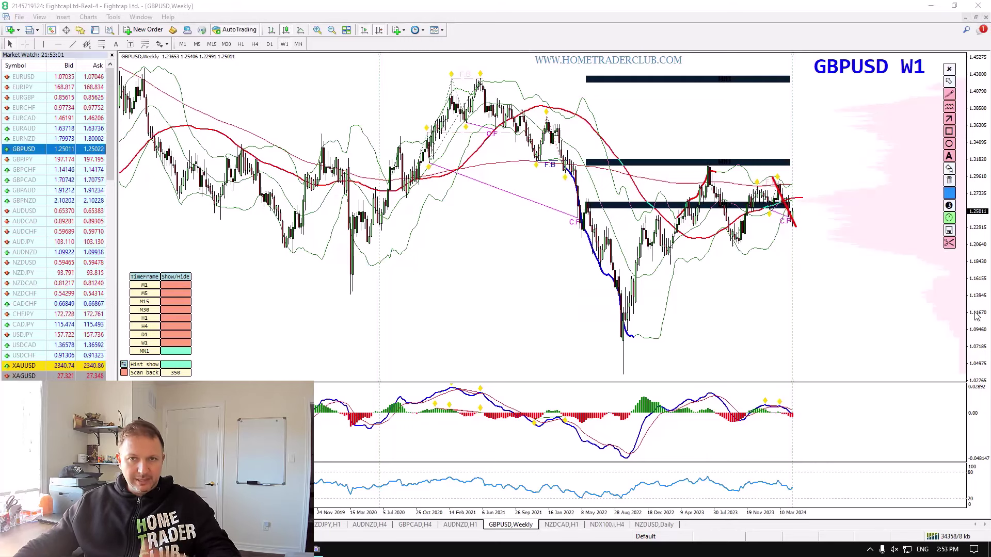
key(Escape)
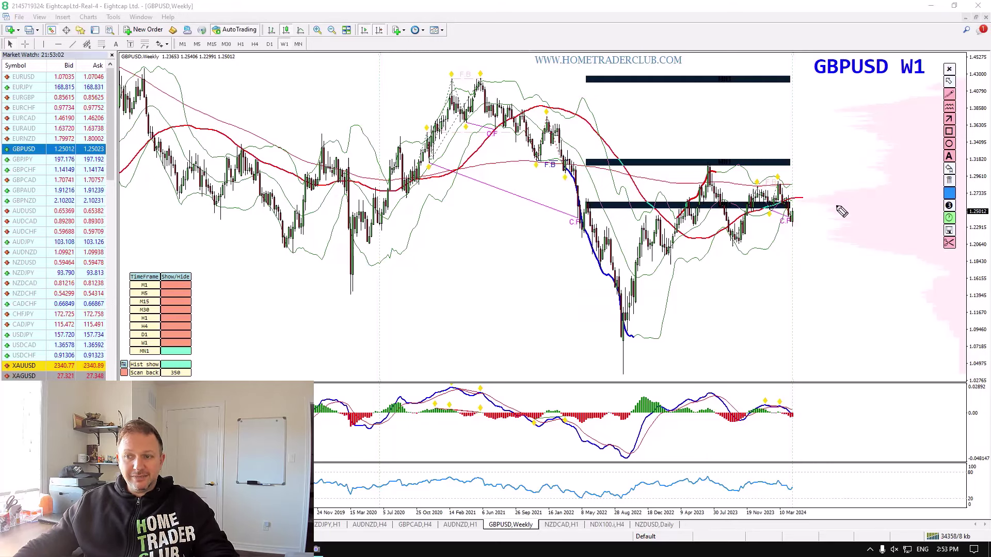
mouse_move(801, 210)
mouse_down()
mouse_move(794, 225)
mouse_move(797, 211)
mouse_up()
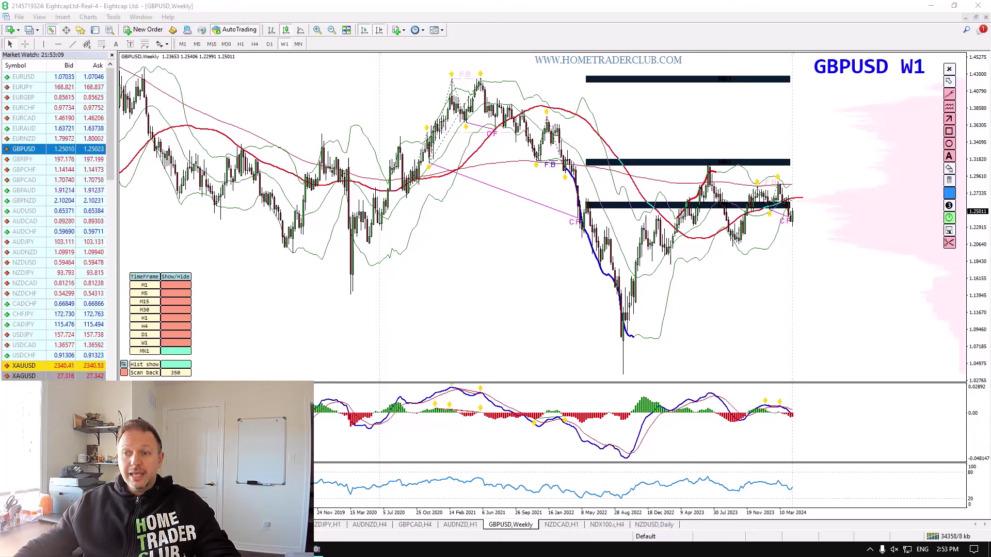
Step: Sketch the GBPUSD weekly swings from the 2022 low with a projected dip and strong rally, and clear the drawings
mouse_move(617, 361)
mouse_down()
mouse_move(652, 221)
mouse_move(690, 208)
mouse_up()
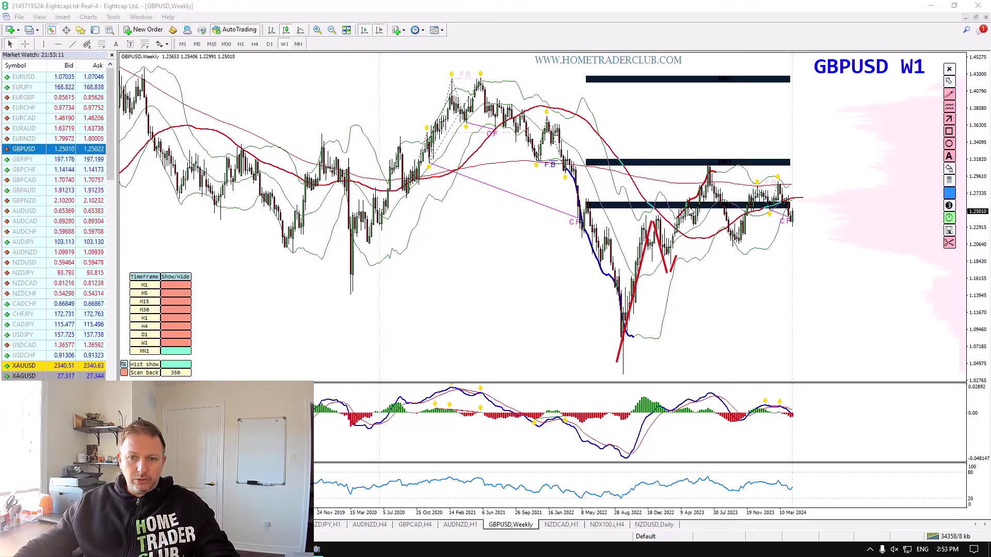
mouse_move(676, 255)
mouse_down()
mouse_move(704, 166)
mouse_move(738, 244)
mouse_move(786, 186)
mouse_move(819, 258)
mouse_up()
drag(849, 167, 858, 96)
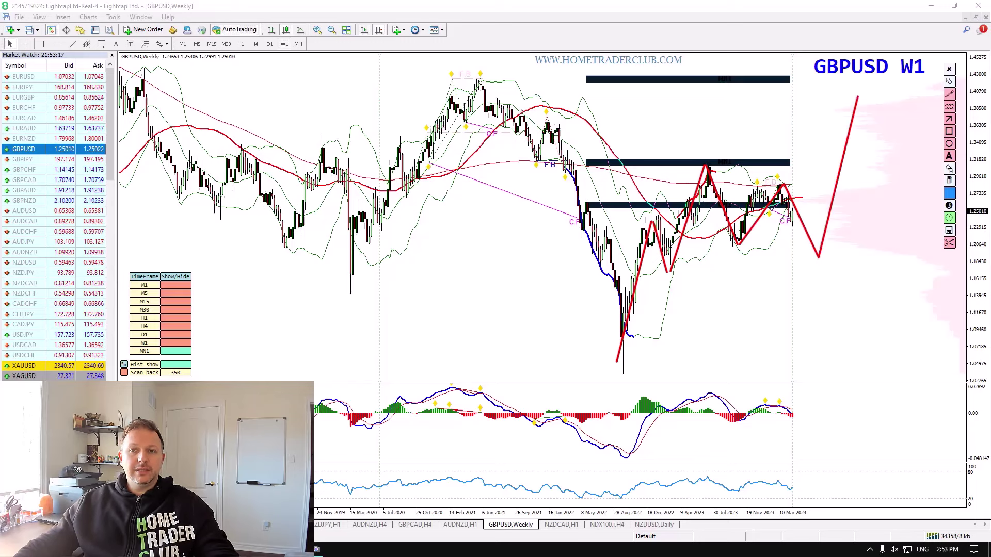
key(Escape)
Step: Draw converging weekly trend lines from the 2023 high and low with a projected upward breakout, and clear them
drag(707, 162, 865, 194)
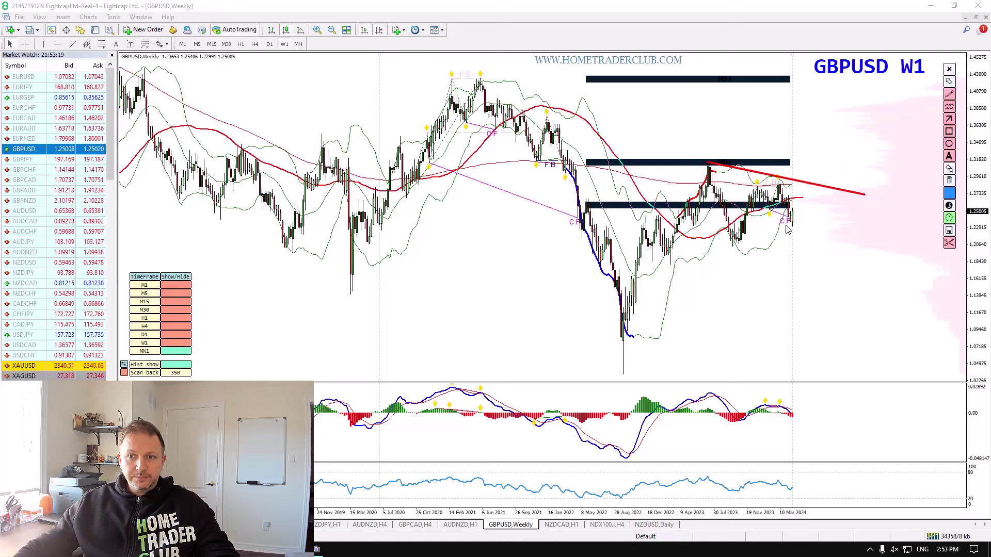
mouse_move(747, 245)
mouse_down()
mouse_move(843, 220)
mouse_move(810, 196)
mouse_move(849, 145)
mouse_move(865, 72)
mouse_up()
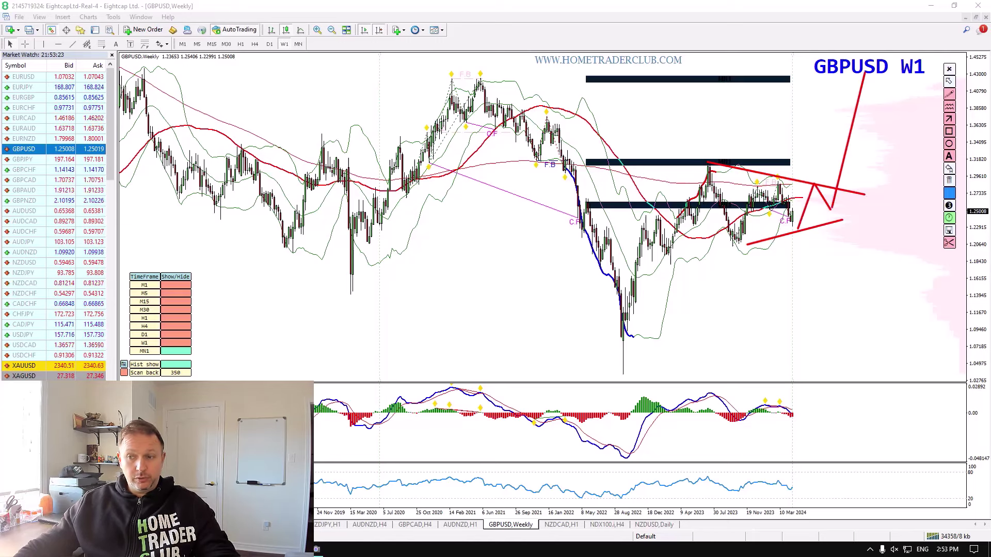
key(Escape)
Step: Switch GBPUSD to the daily timeframe, sketch a rise to the red moving average followed by a drop, and undo the sketch
click(271, 47)
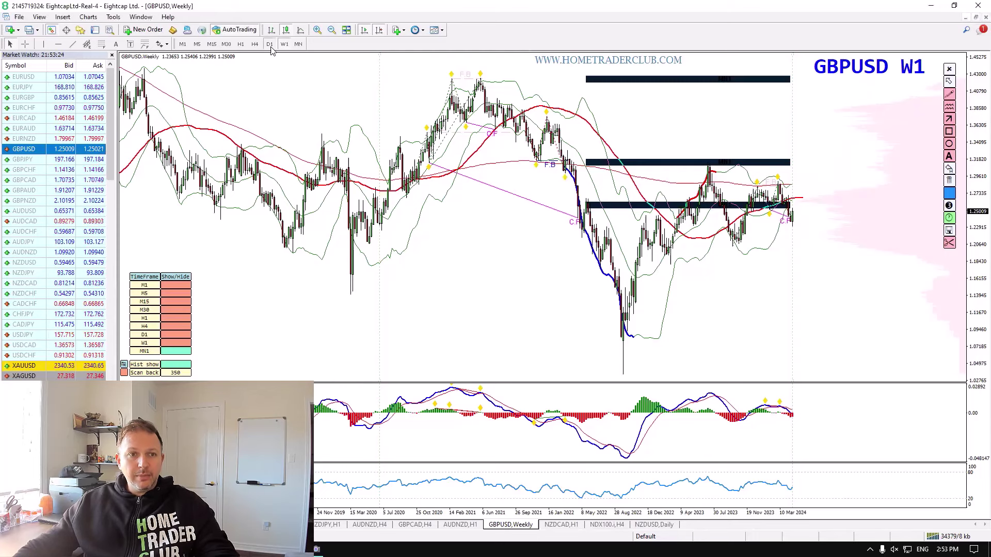
click(270, 45)
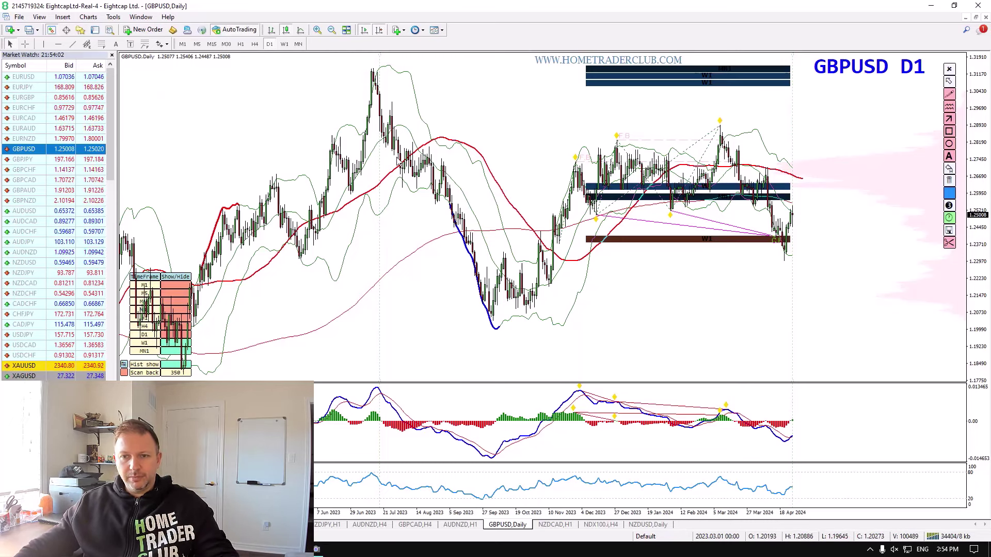
click(173, 550)
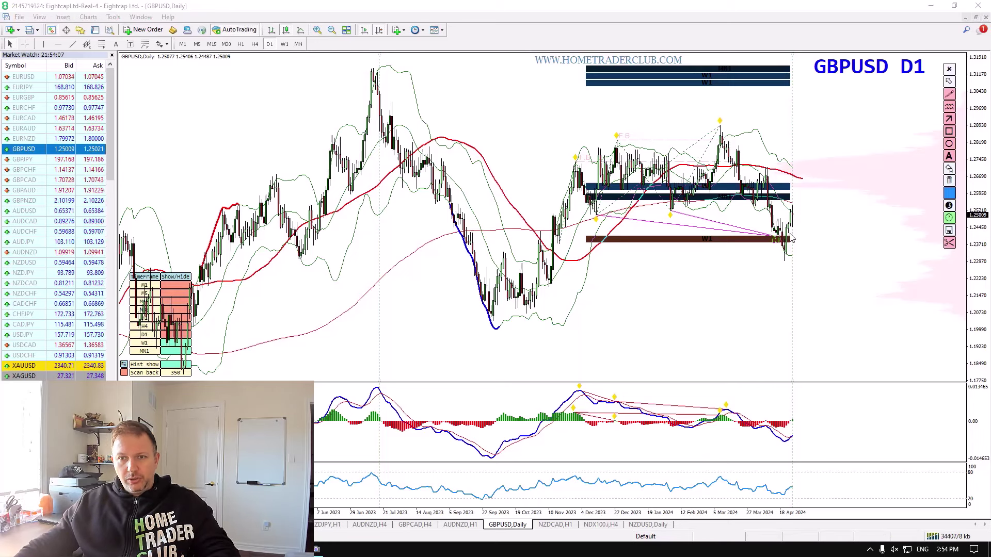
mouse_move(787, 244)
mouse_down()
mouse_move(808, 182)
mouse_move(822, 242)
mouse_up()
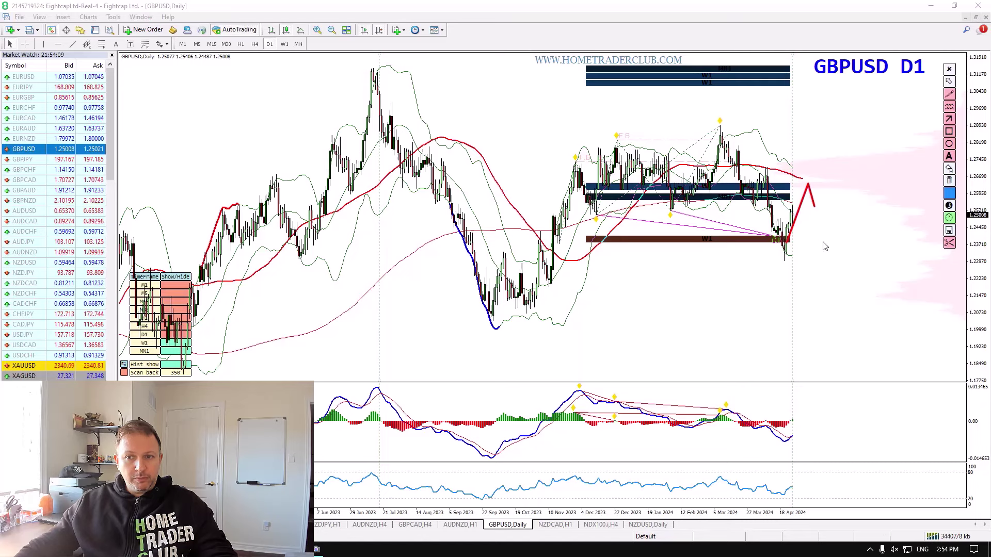
mouse_move(814, 206)
mouse_down()
mouse_move(824, 266)
mouse_move(829, 251)
mouse_up()
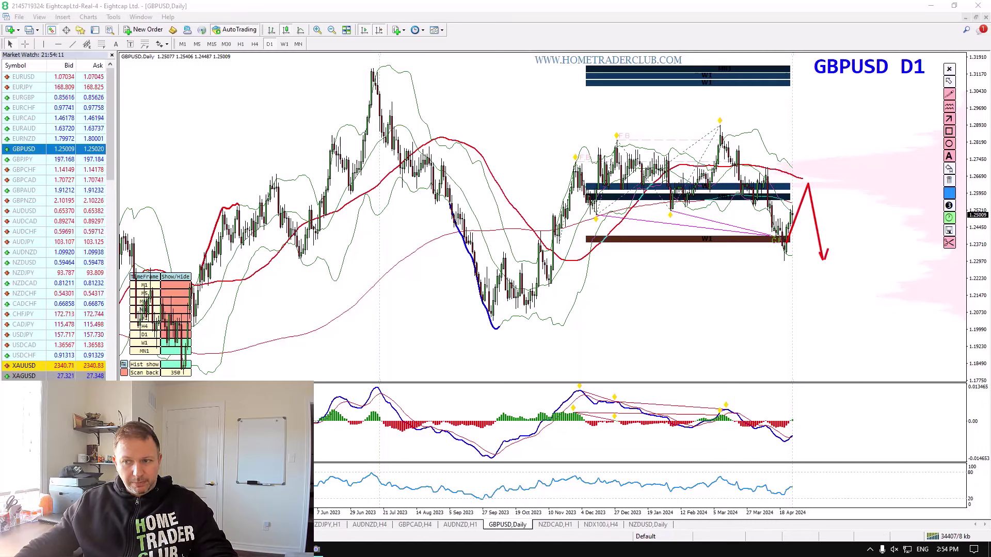
key(ctrl+z)
Step: Draw two converging daily trend lines, sketch a pullback and rebound, circle the recent price area, and clear everything
mouse_move(370, 67)
mouse_down()
mouse_move(831, 167)
mouse_move(863, 149)
mouse_up()
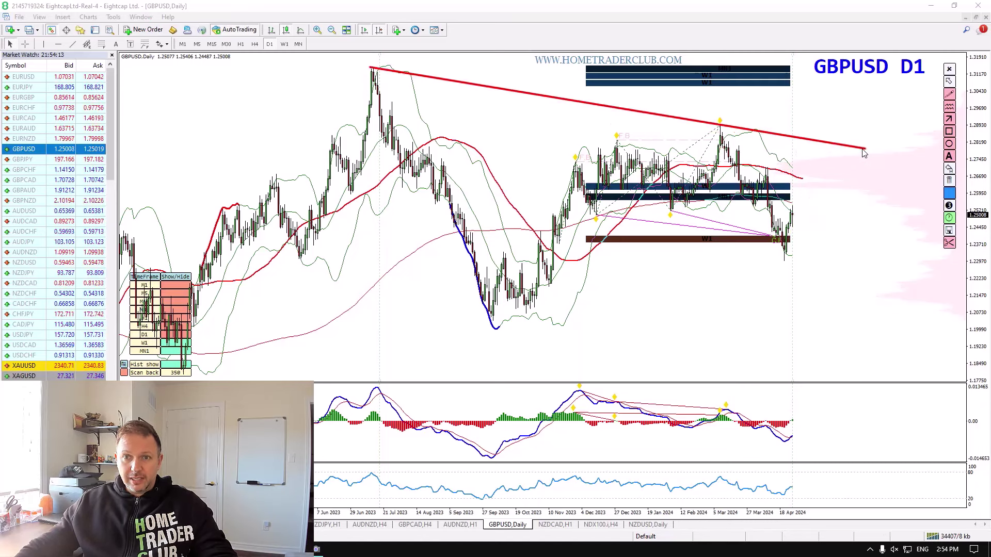
drag(497, 323, 917, 237)
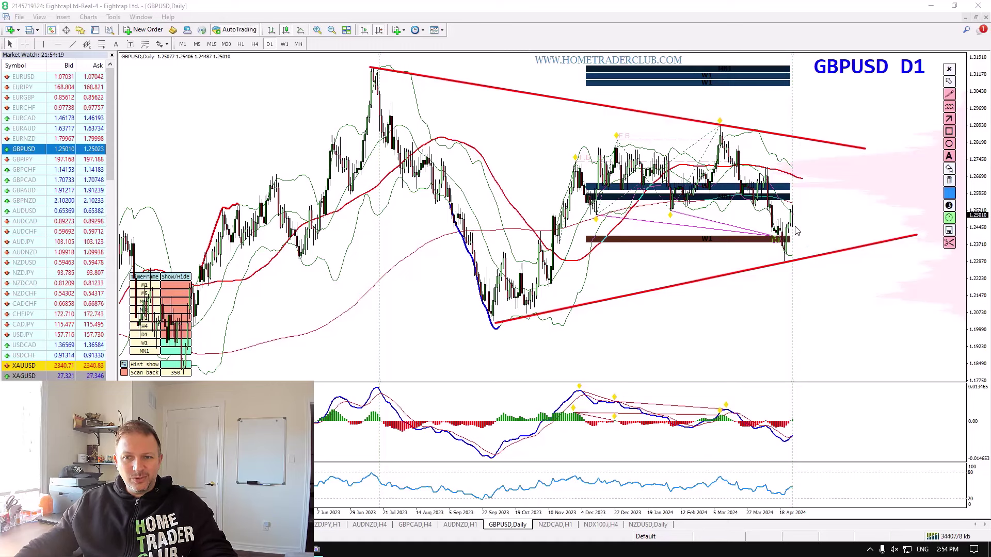
mouse_move(791, 210)
mouse_down()
mouse_move(804, 240)
mouse_move(820, 177)
mouse_move(764, 231)
mouse_move(814, 174)
mouse_up()
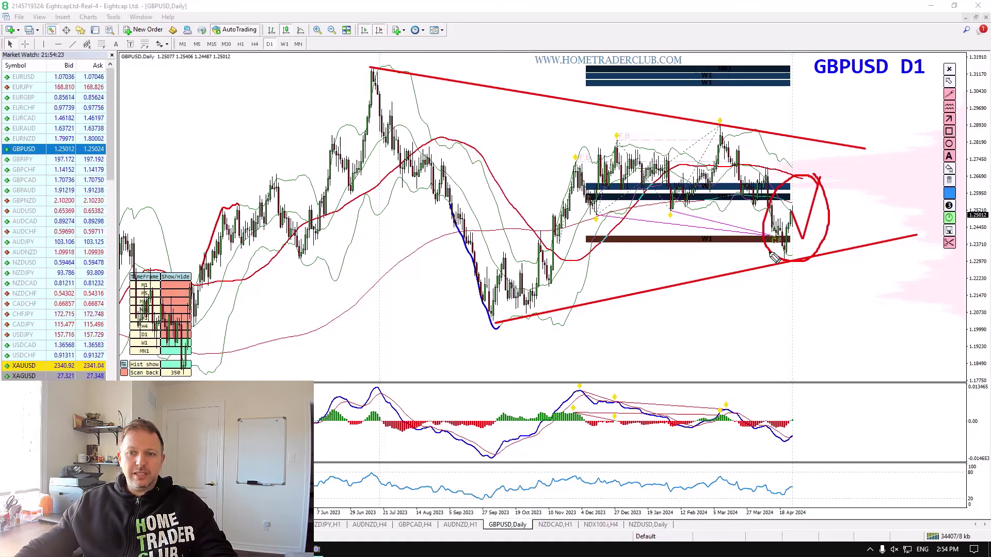
mouse_move(773, 247)
mouse_down()
mouse_move(798, 251)
mouse_move(818, 185)
mouse_up()
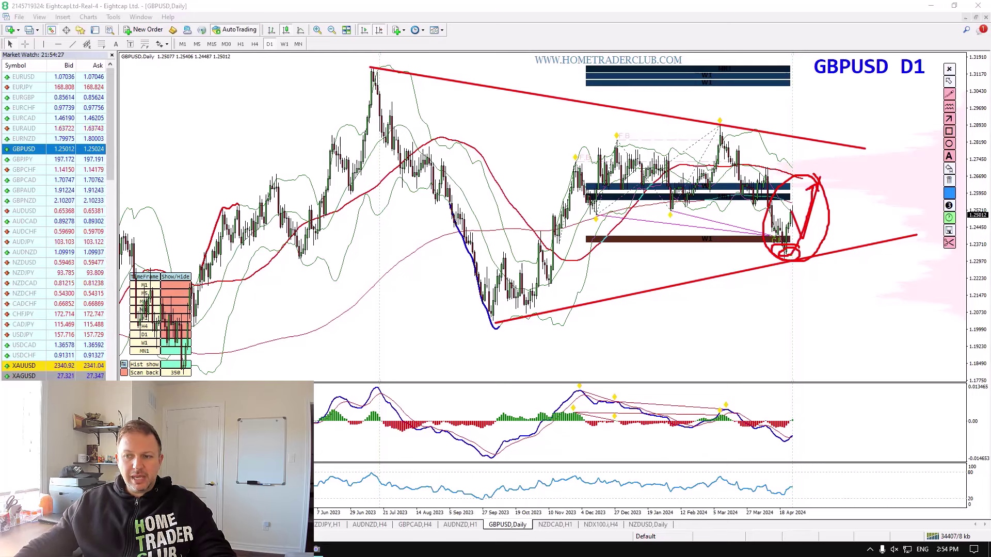
key(ctrl+z)
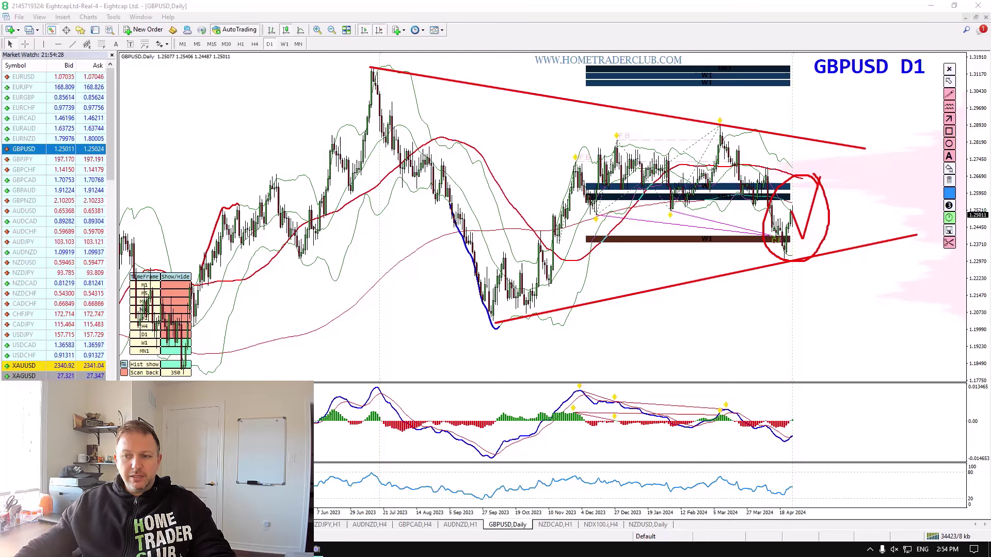
key(Escape)
Step: Switch to the H4 timeframe, trace the price swings down from the March high with a projected dip and rally, and clear them
click(255, 44)
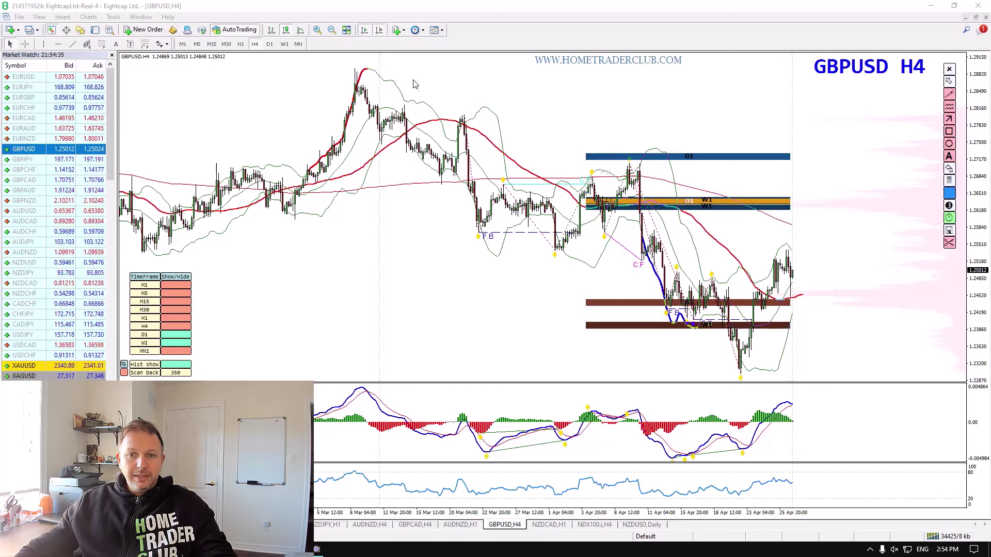
drag(375, 78, 557, 260)
drag(558, 257, 629, 157)
drag(631, 158, 679, 318)
drag(679, 316, 705, 276)
drag(708, 278, 741, 378)
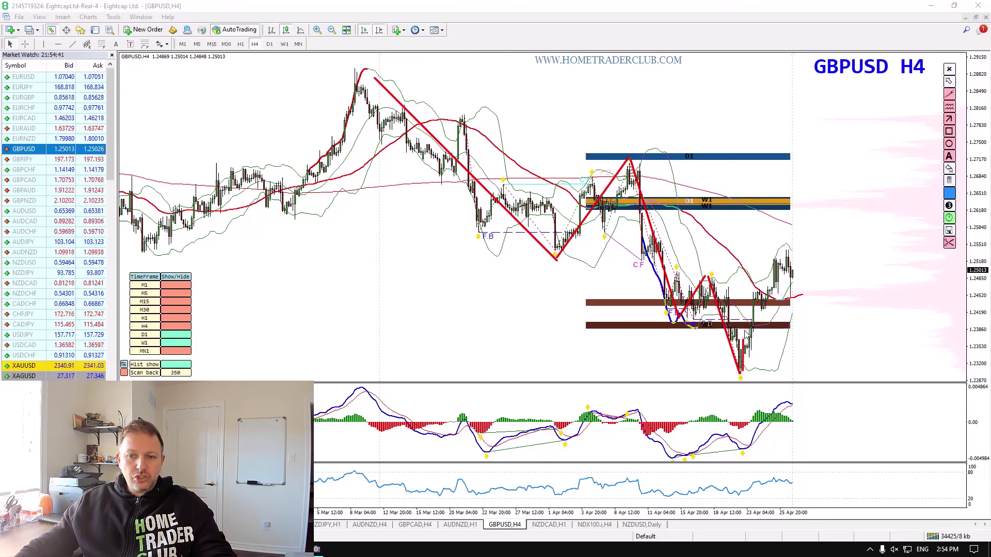
mouse_move(743, 338)
mouse_down()
mouse_move(758, 295)
mouse_move(794, 279)
mouse_move(802, 253)
mouse_move(833, 328)
mouse_move(881, 253)
mouse_move(880, 224)
mouse_up()
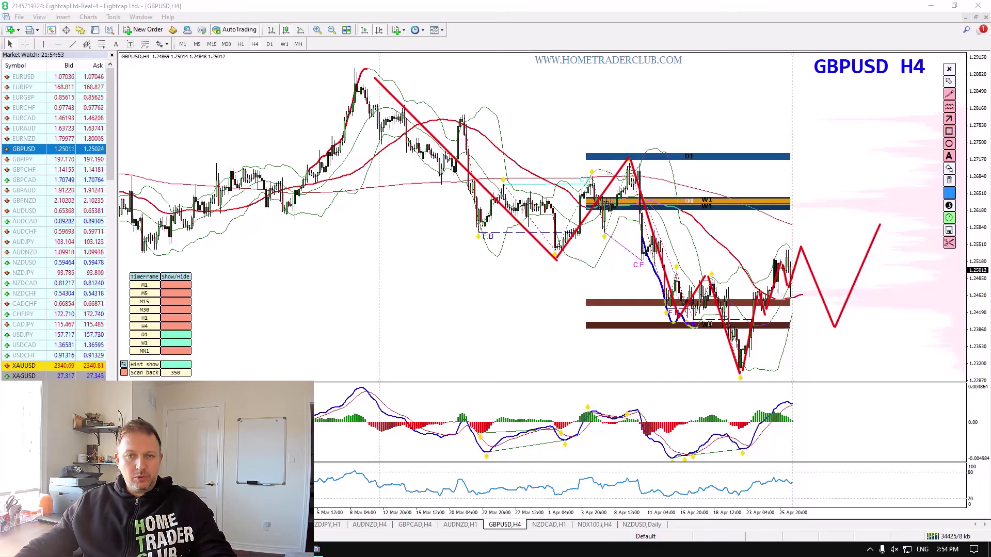
key(Escape)
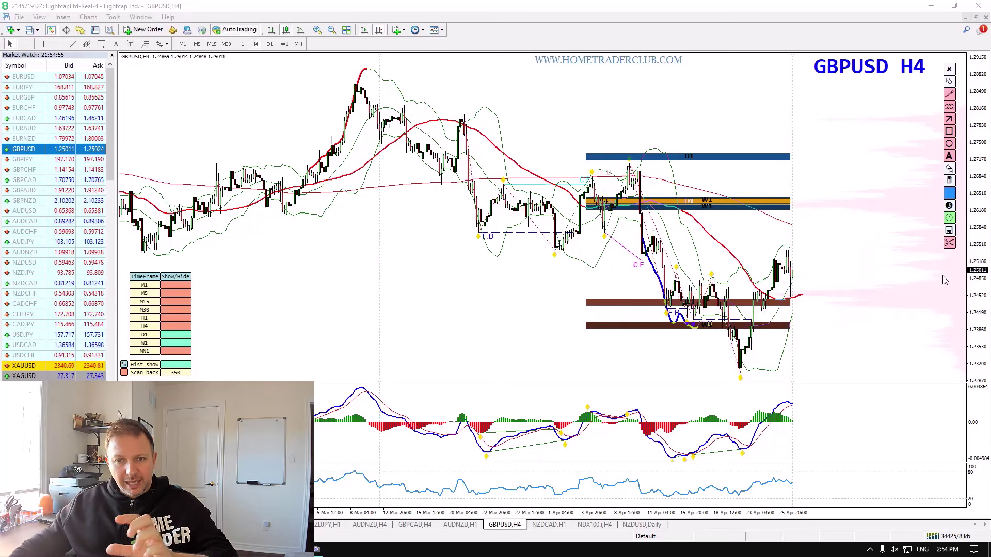
Step: Trace the H4 swings from the March high into the April rebound, add a rising line under its lows, and clear them
mouse_move(360, 70)
mouse_down()
mouse_move(427, 168)
mouse_move(462, 161)
mouse_move(476, 232)
mouse_move(518, 182)
mouse_move(556, 252)
mouse_move(601, 179)
mouse_move(610, 225)
mouse_up()
drag(613, 221, 643, 160)
drag(558, 254, 665, 193)
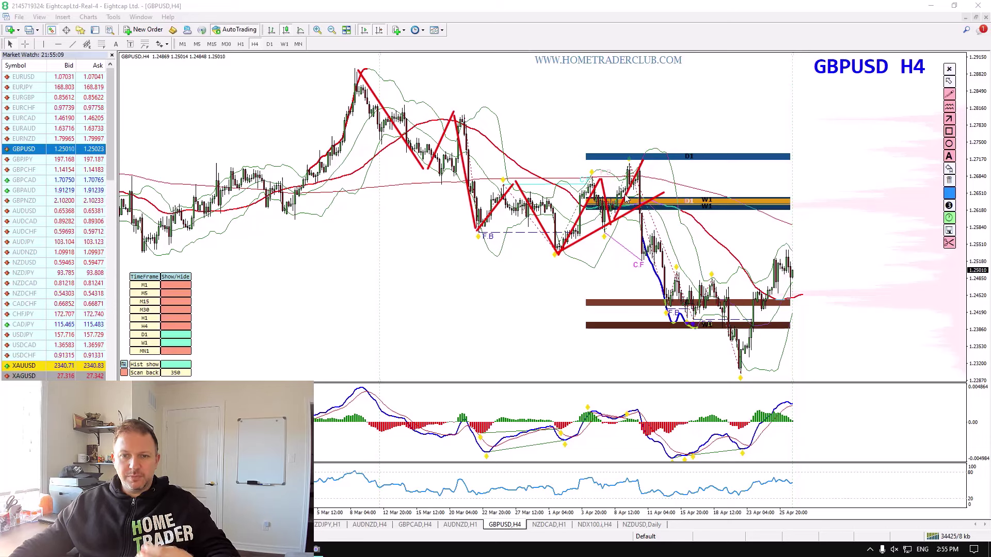
key(Escape)
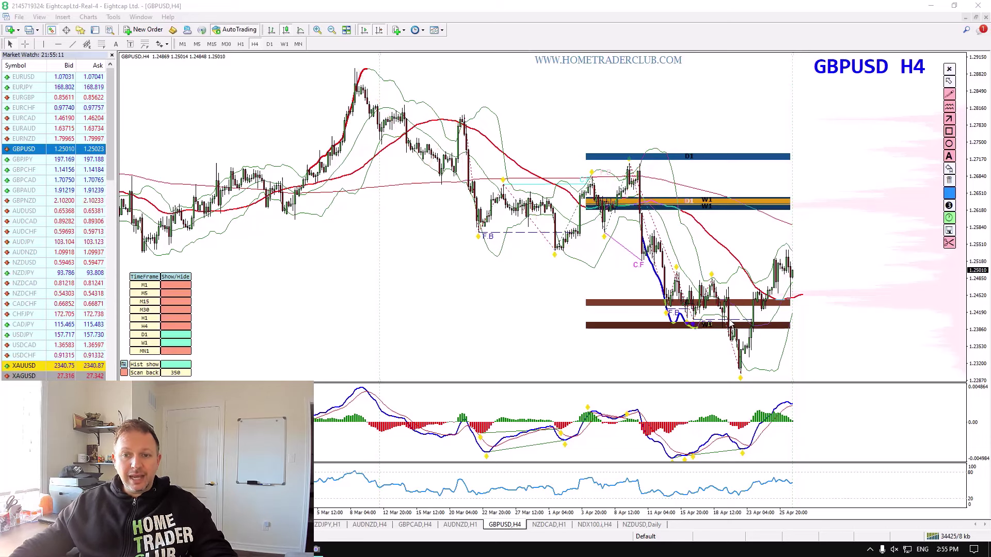
Step: Mark the H4 divergence between falling price lows and rising MACD lows, trace the rise that followed, and clear the drawings
drag(650, 323, 721, 374)
drag(689, 456, 758, 450)
mouse_move(733, 364)
mouse_down()
mouse_move(760, 290)
mouse_move(791, 275)
mouse_up()
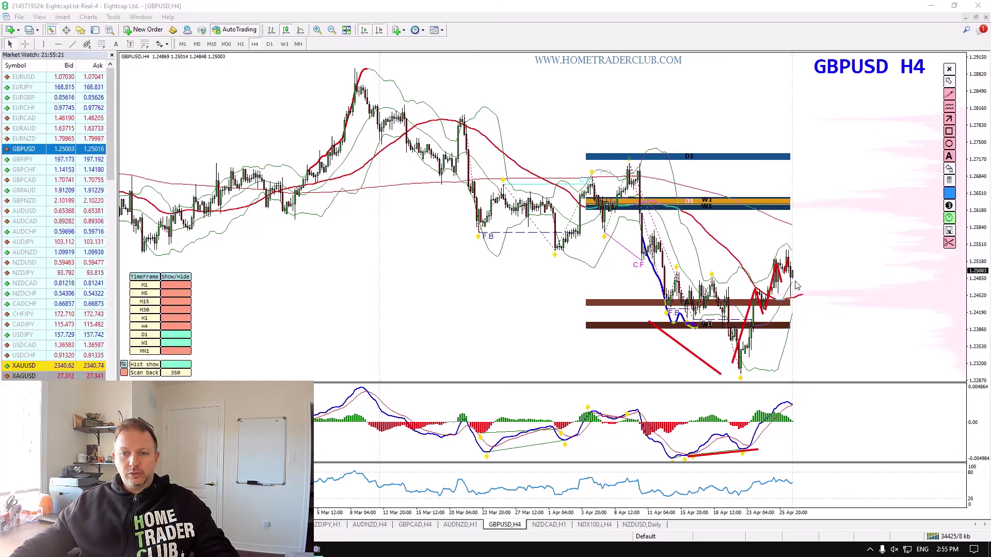
key(Escape)
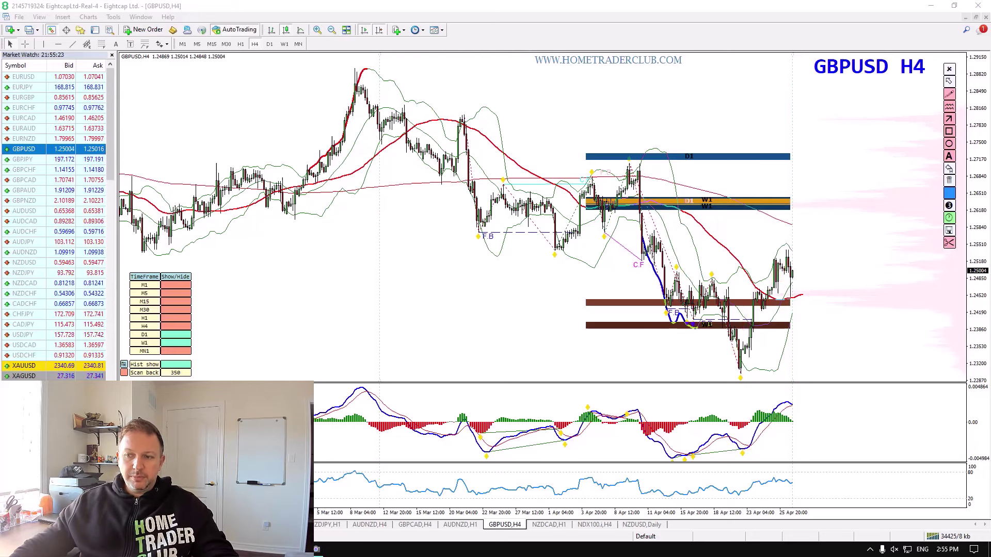
Step: Sketch a resistance zone above the latest H4 highs and replace it with two horizontal resistance lines
mouse_move(643, 244)
mouse_down()
mouse_move(826, 248)
mouse_move(797, 228)
mouse_move(652, 230)
mouse_move(651, 244)
mouse_up()
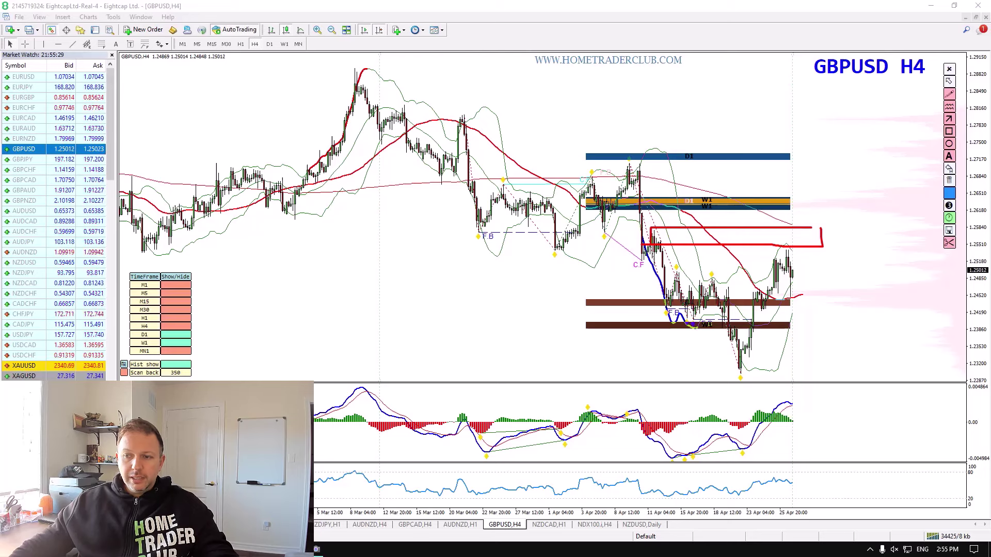
key(Escape)
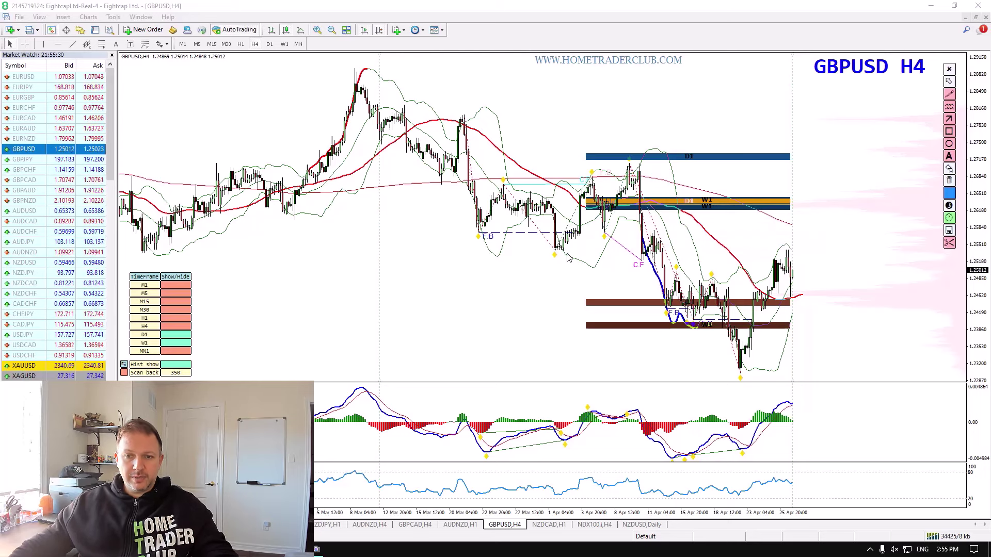
drag(501, 251, 880, 251)
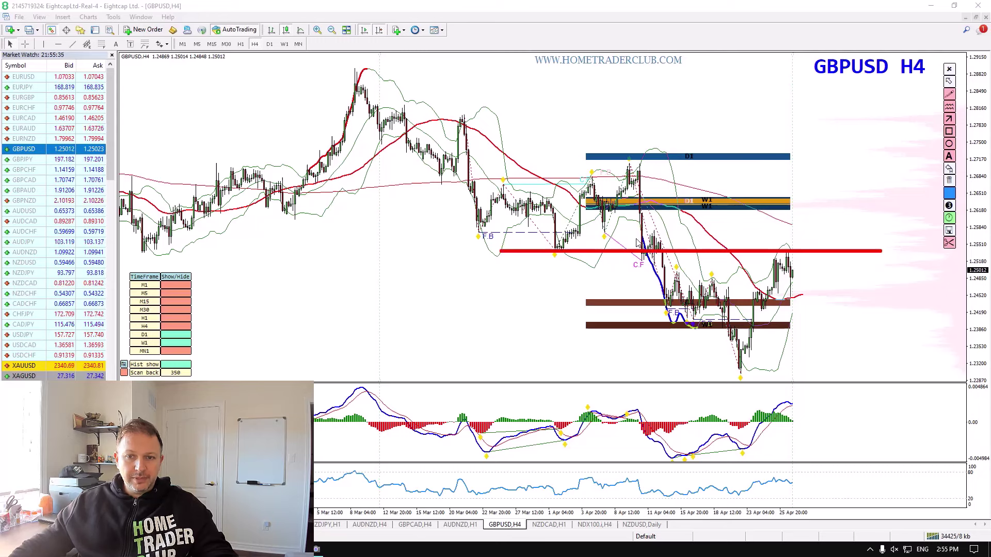
drag(642, 229, 845, 228)
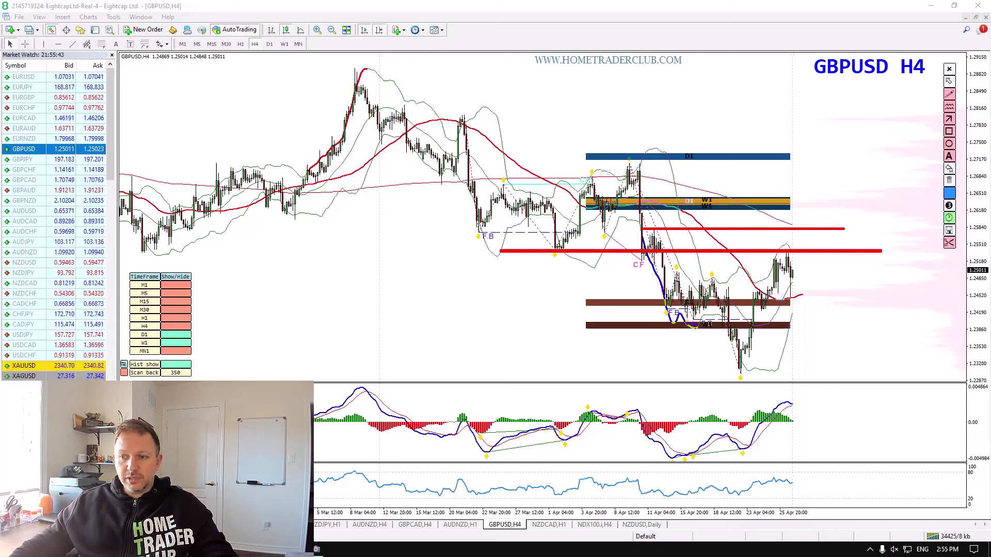
Step: Box the upper H4 resistance zone, sketch projected rises into the resistance areas with drops from them, and clear all drawings
drag(208, 166, 891, 177)
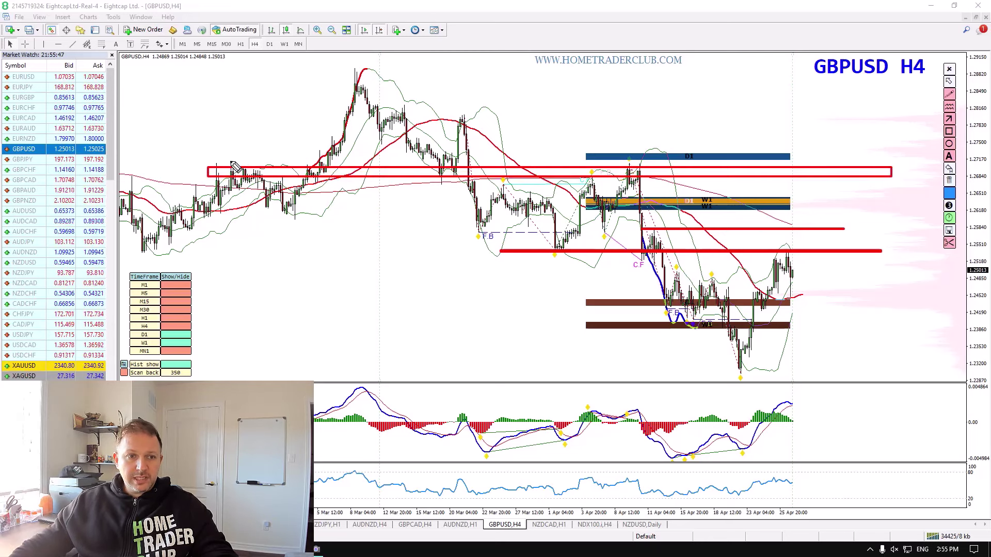
mouse_move(253, 167)
mouse_down()
mouse_move(252, 178)
mouse_move(247, 170)
mouse_up()
mouse_move(598, 167)
mouse_down()
mouse_move(647, 171)
mouse_move(641, 165)
mouse_up()
mouse_move(809, 238)
mouse_down()
mouse_move(821, 250)
mouse_move(830, 245)
mouse_up()
mouse_move(823, 165)
mouse_down()
mouse_move(833, 184)
mouse_move(851, 182)
mouse_up()
drag(795, 271, 804, 255)
mouse_move(810, 245)
mouse_down()
mouse_move(820, 228)
mouse_move(837, 334)
mouse_up()
drag(822, 325, 854, 315)
drag(827, 227, 850, 182)
mouse_move(856, 201)
mouse_down()
mouse_move(888, 331)
mouse_move(900, 323)
mouse_up()
key(Escape)
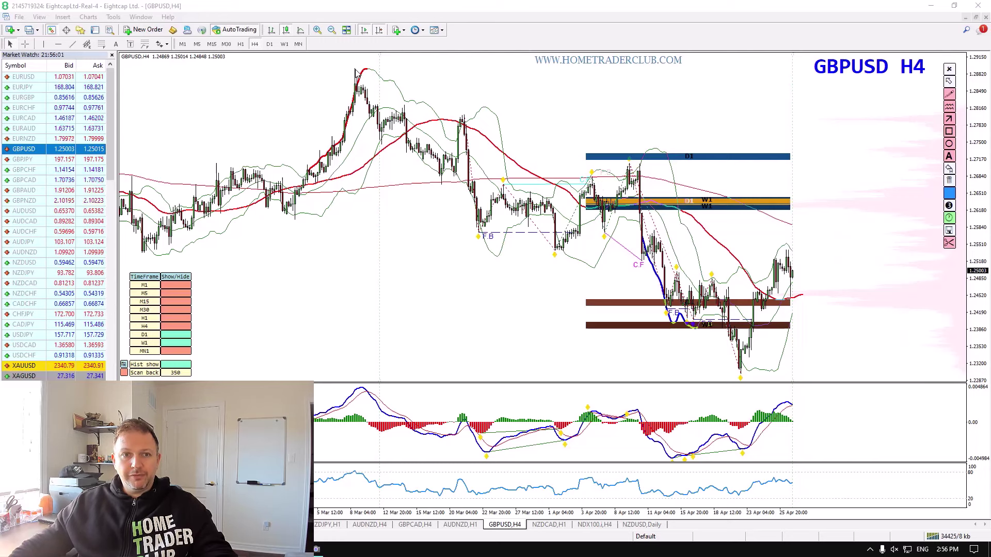
Step: Replace the stray rectangle with a falling H4 trend line from the March high across the April highs
drag(354, 68, 867, 225)
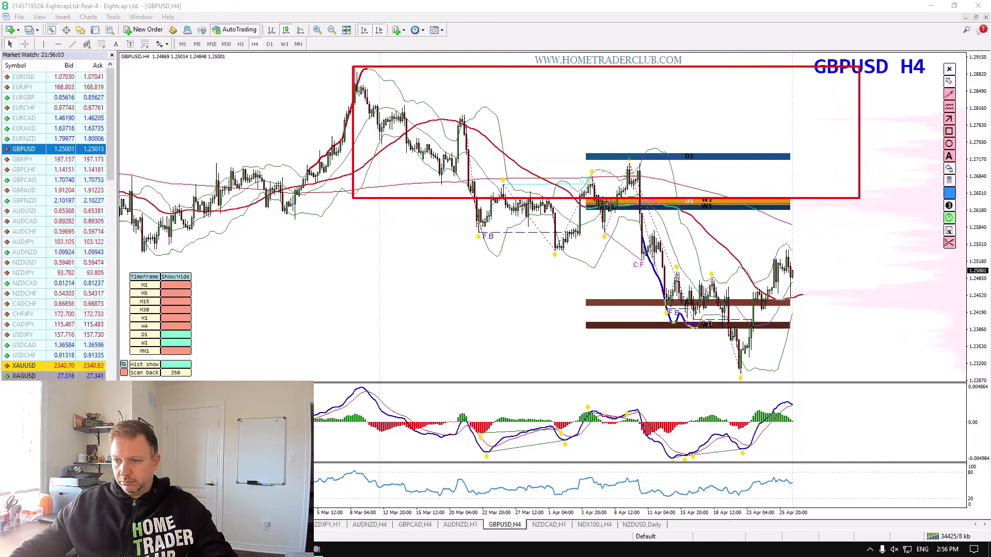
key(Escape)
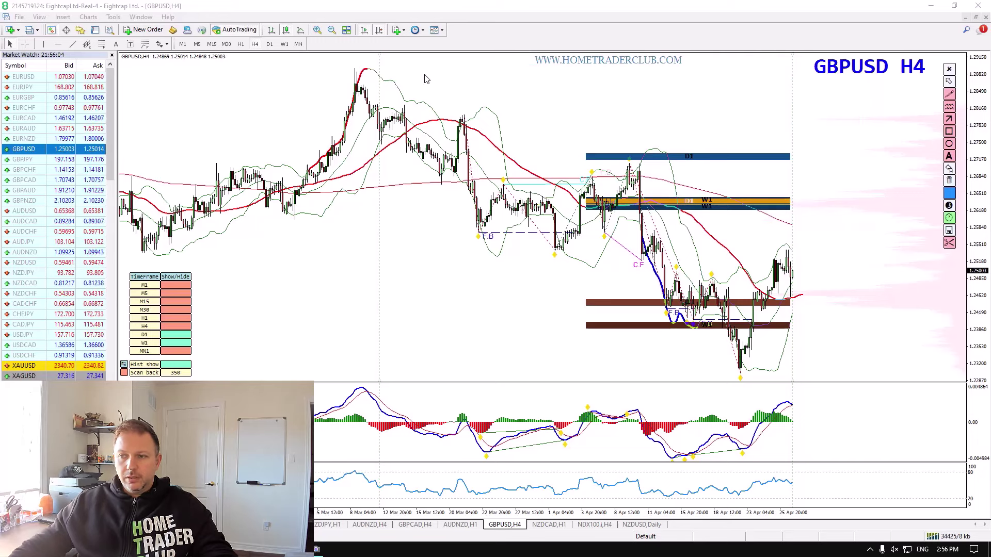
drag(353, 69, 931, 257)
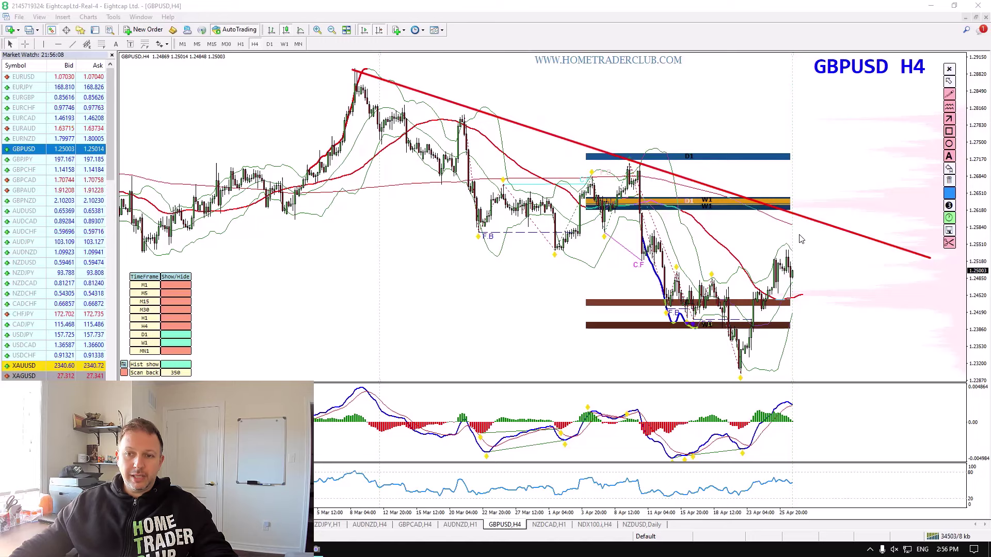
Step: Point a downward arrow at the falling H4 trend line, sketch a projected path from the latest price, and clear all drawings
drag(802, 223, 801, 225)
mouse_move(796, 217)
mouse_down()
mouse_move(805, 230)
mouse_move(813, 221)
mouse_up()
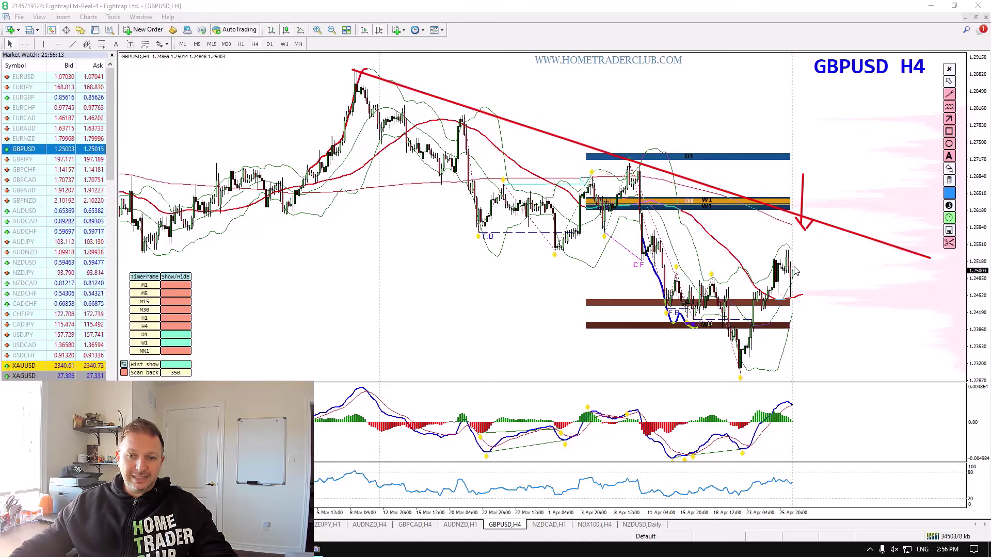
mouse_move(791, 267)
mouse_down()
mouse_move(805, 225)
mouse_move(833, 310)
mouse_up()
key(Escape)
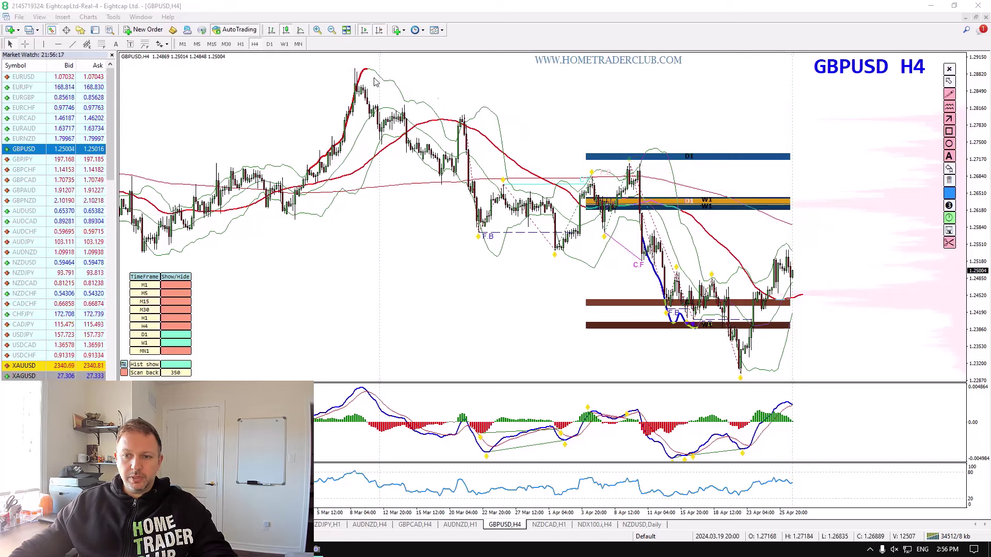
Step: On the H1 chart, mark the falling MACD highs and sketch dashed projected rises ahead of both the price and the MACD
click(241, 45)
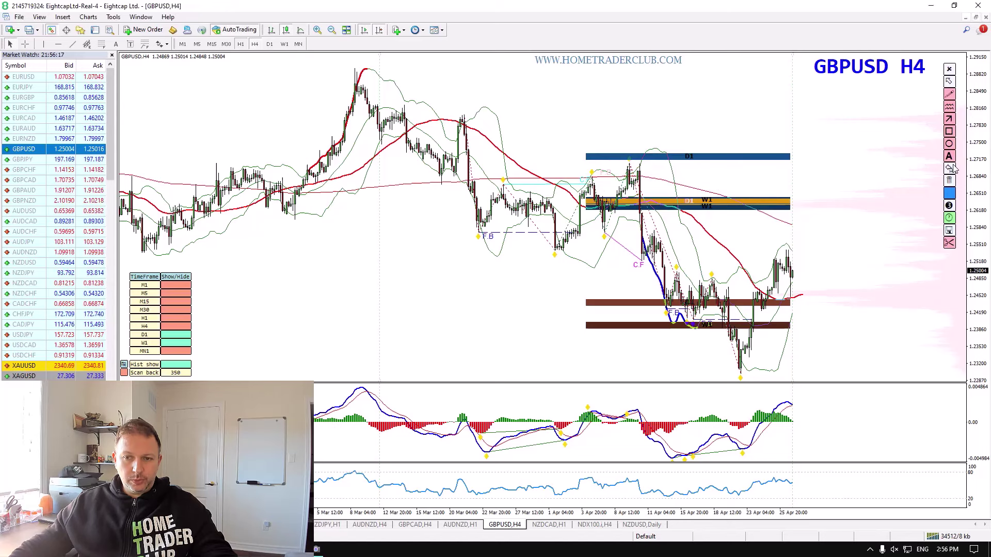
key(ctrl+2)
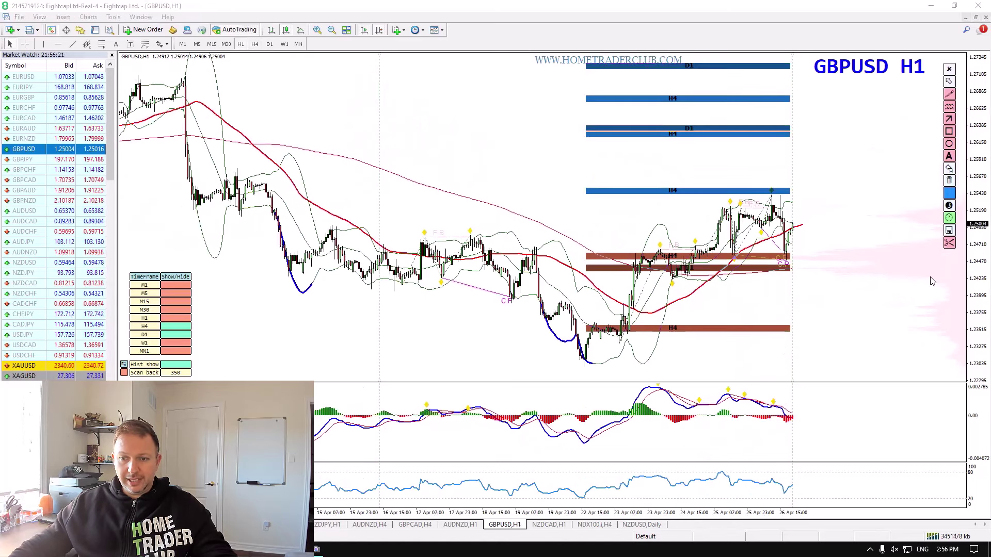
drag(735, 390, 775, 401)
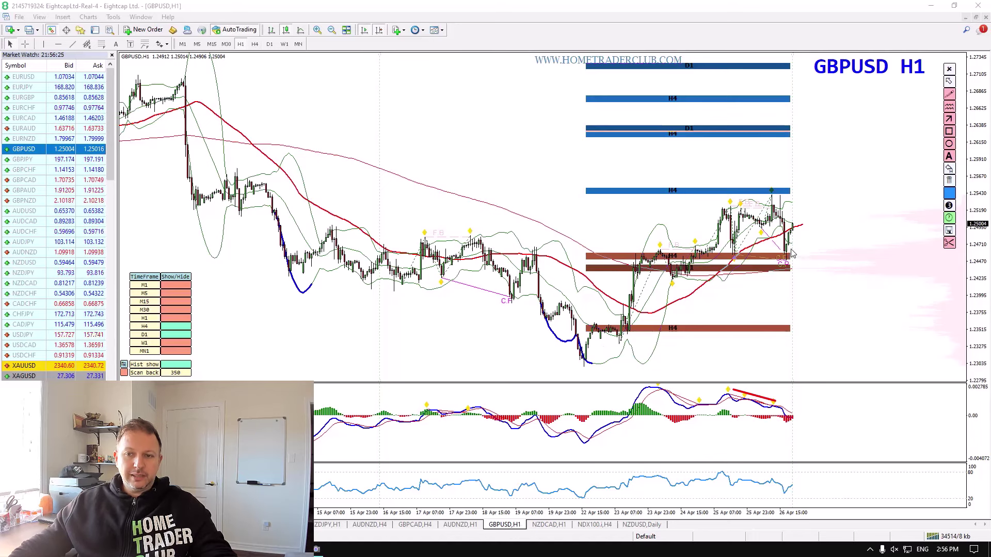
drag(836, 153, 844, 179)
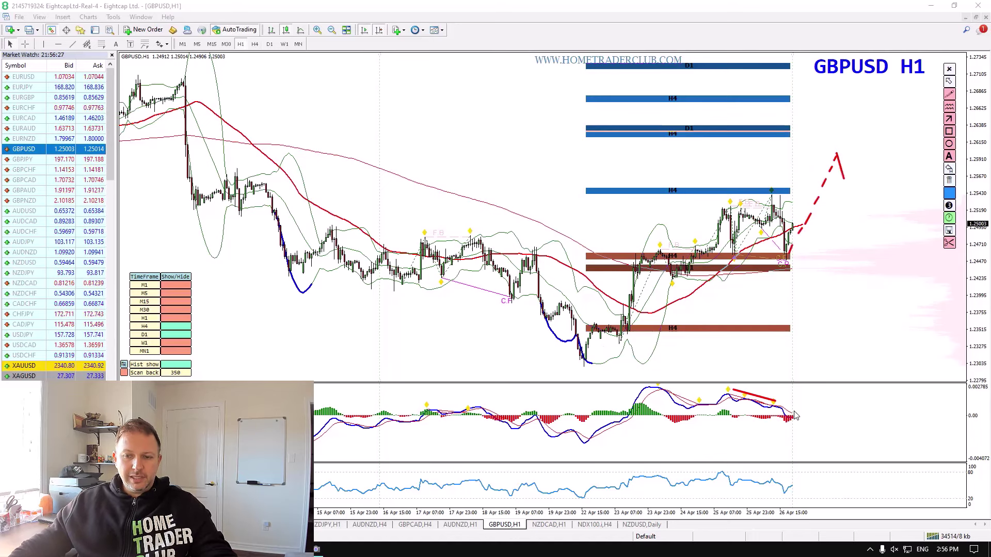
mouse_move(801, 414)
mouse_down()
mouse_move(824, 406)
mouse_move(835, 421)
mouse_up()
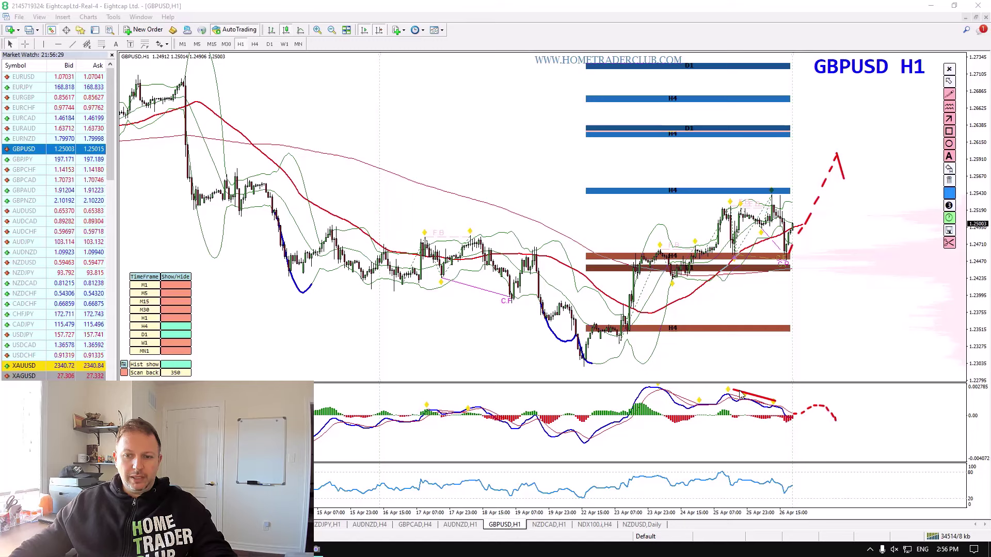
Step: Extend the falling MACD line, add a downward arrow from the projected H1 price peak, and clear the drawings
drag(733, 390, 843, 413)
drag(838, 158, 865, 286)
mouse_move(855, 275)
mouse_down()
mouse_move(867, 291)
mouse_move(873, 276)
mouse_up()
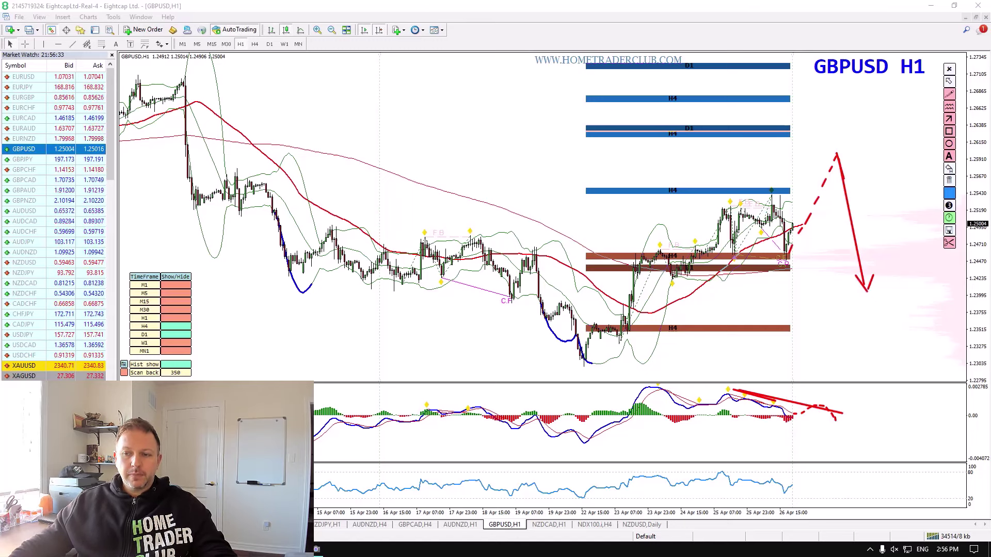
key(Escape)
Step: Back on the H4 chart, sketch a dashed pullback and rebound with two horizontal support lines at the pullback area
click(254, 47)
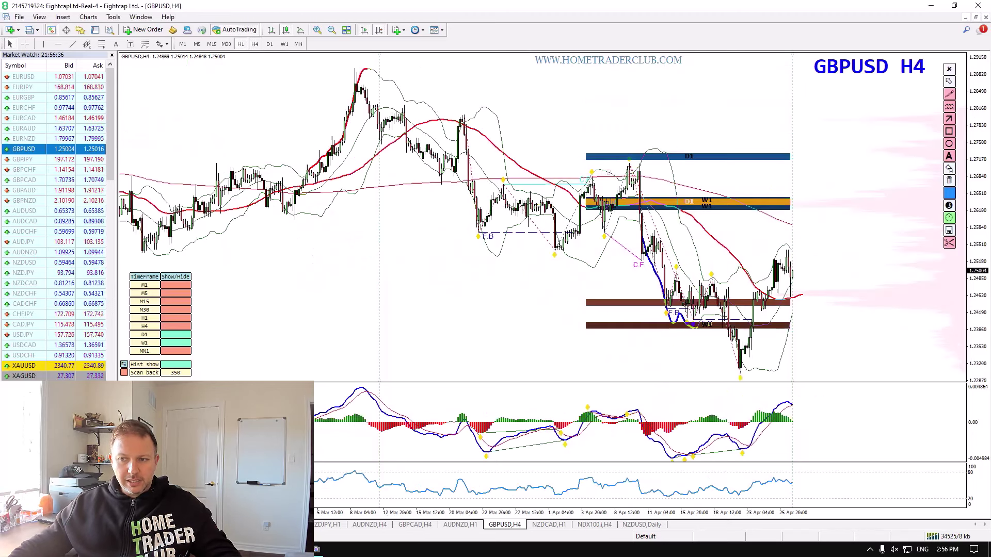
drag(794, 254, 811, 293)
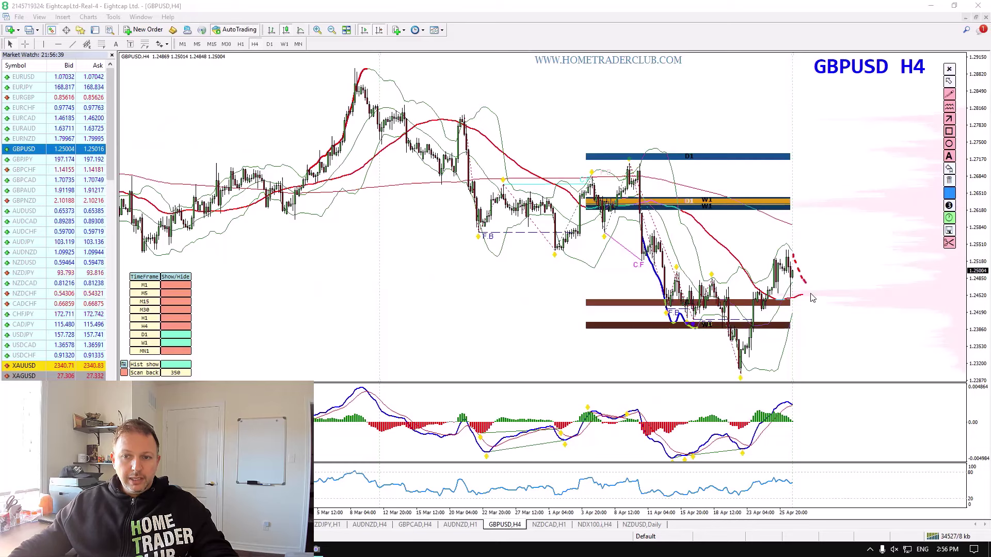
drag(832, 329, 846, 275)
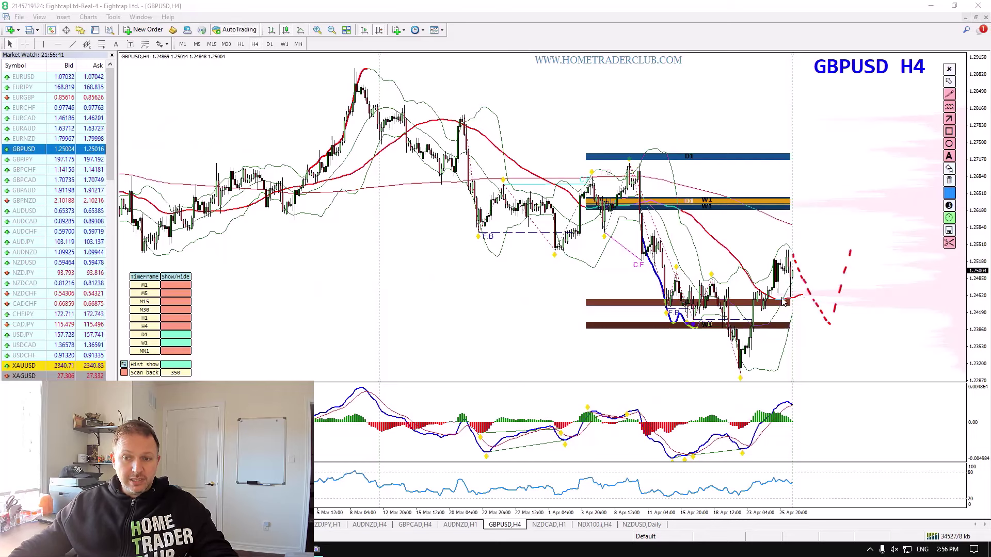
drag(668, 322, 901, 320)
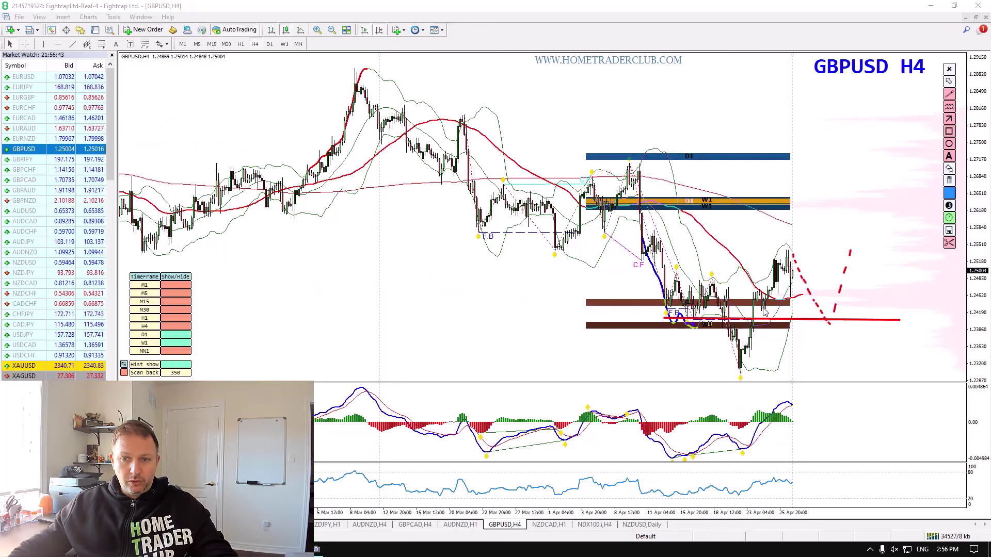
drag(763, 309, 879, 308)
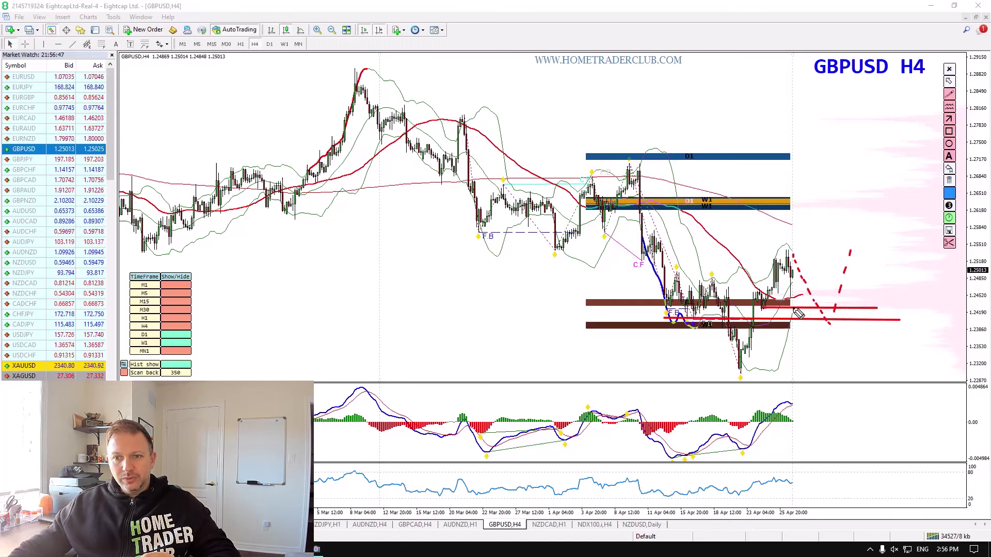
Step: Mark the earlier reaction points around the H4 support, draw the rebound as an upward arrow, and clear all drawings
drag(765, 304, 765, 305)
mouse_move(681, 312)
mouse_down()
mouse_move(675, 324)
mouse_move(686, 317)
mouse_move(754, 348)
mouse_up()
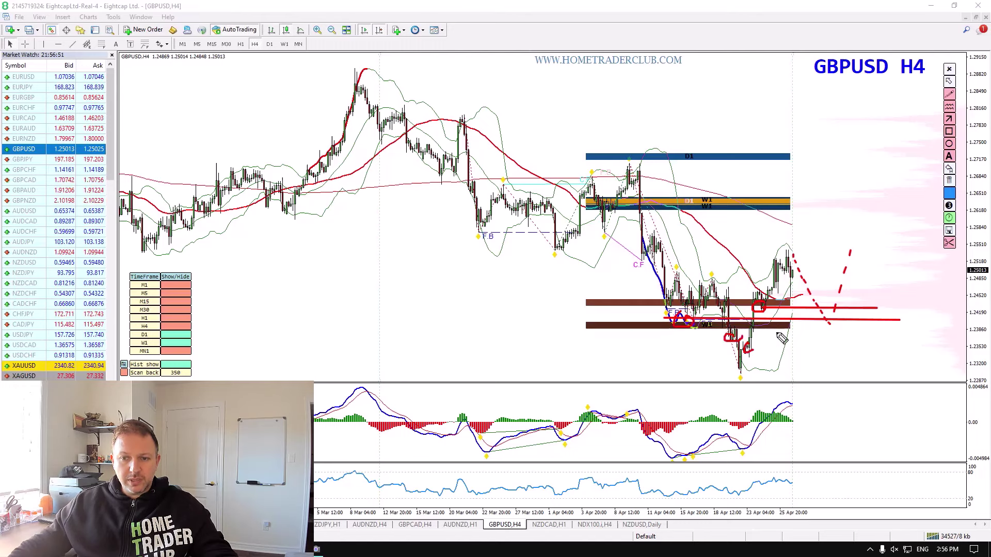
mouse_move(820, 324)
mouse_down()
mouse_move(863, 252)
mouse_move(859, 236)
mouse_move(865, 243)
mouse_up()
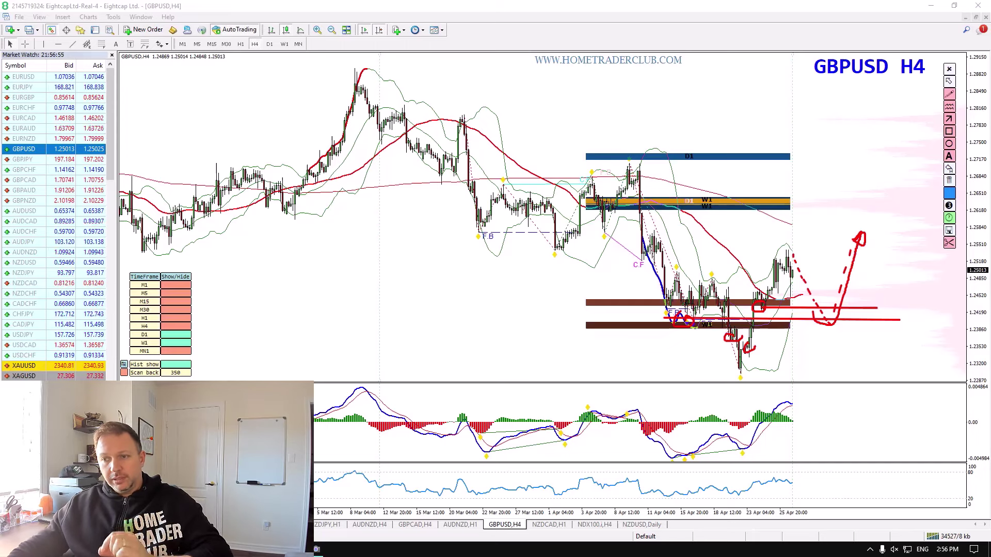
key(Escape)
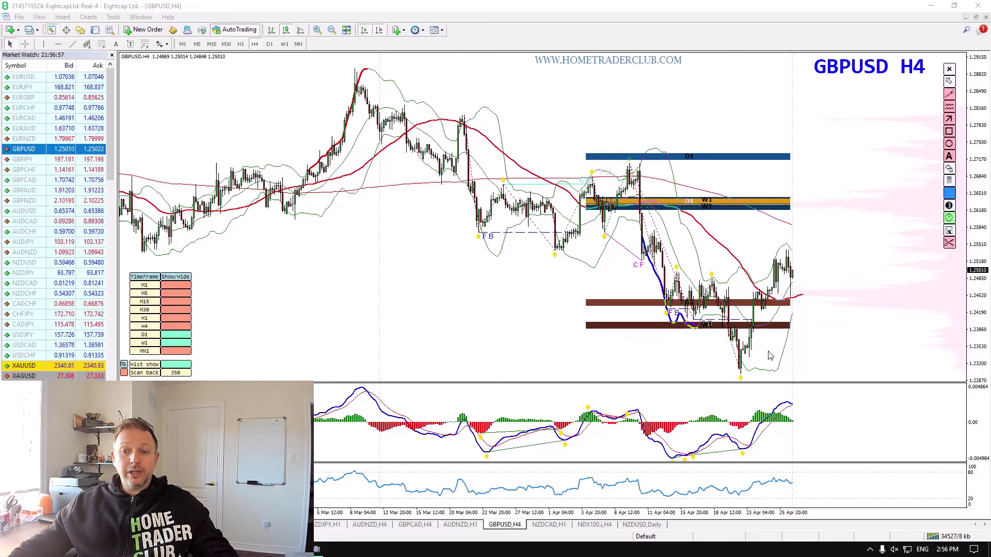
Step: Sketch a zigzag from the April H4 low ending in a steep drop, add a rising trend line from that low, and clear everything
drag(743, 372, 789, 258)
drag(789, 258, 824, 317)
drag(826, 315, 853, 227)
drag(853, 227, 907, 441)
drag(743, 381, 908, 274)
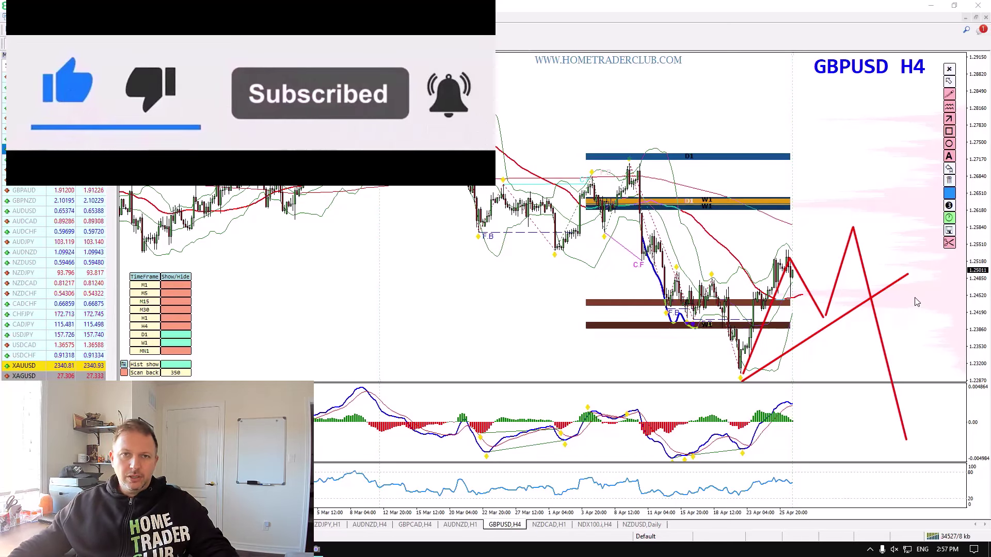
key(Escape)
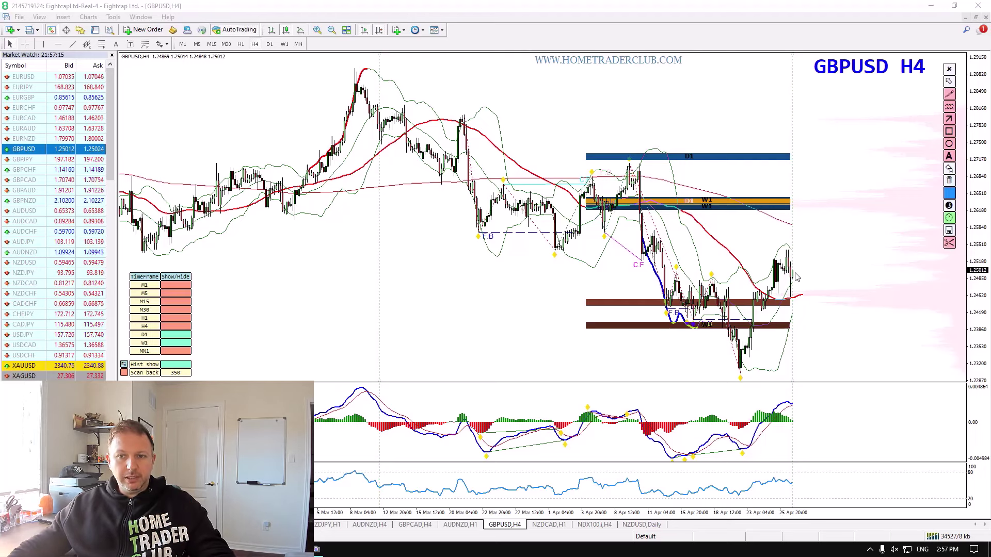
Step: Sketch a rise-then-drop H4 path, replace it with a dip-and-rebound path over two horizontal support lines, and clear the chart
mouse_move(796, 278)
mouse_down()
mouse_move(815, 221)
mouse_move(839, 324)
mouse_up()
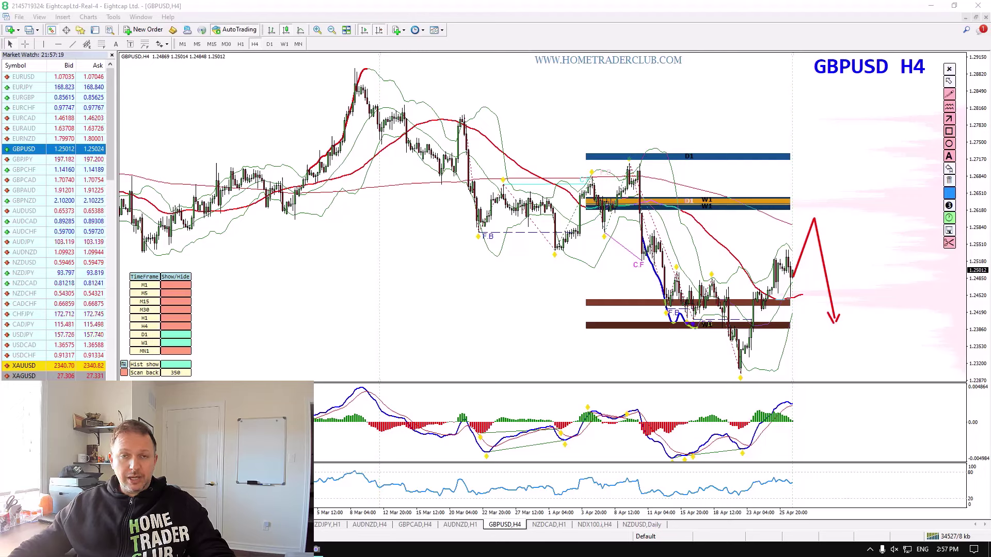
key(Escape)
mouse_move(791, 268)
mouse_down()
mouse_move(809, 311)
mouse_move(827, 233)
mouse_up()
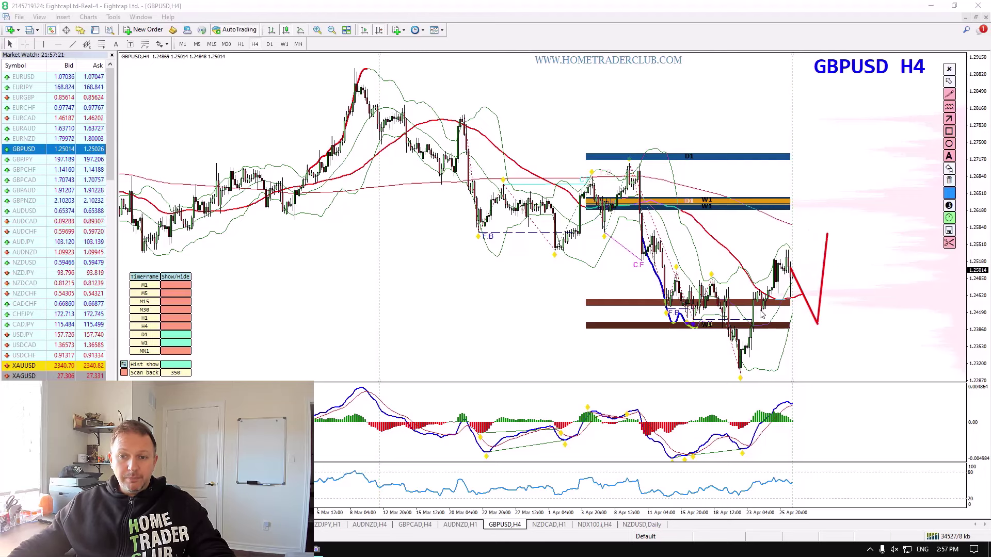
drag(760, 310, 838, 311)
drag(700, 330, 877, 330)
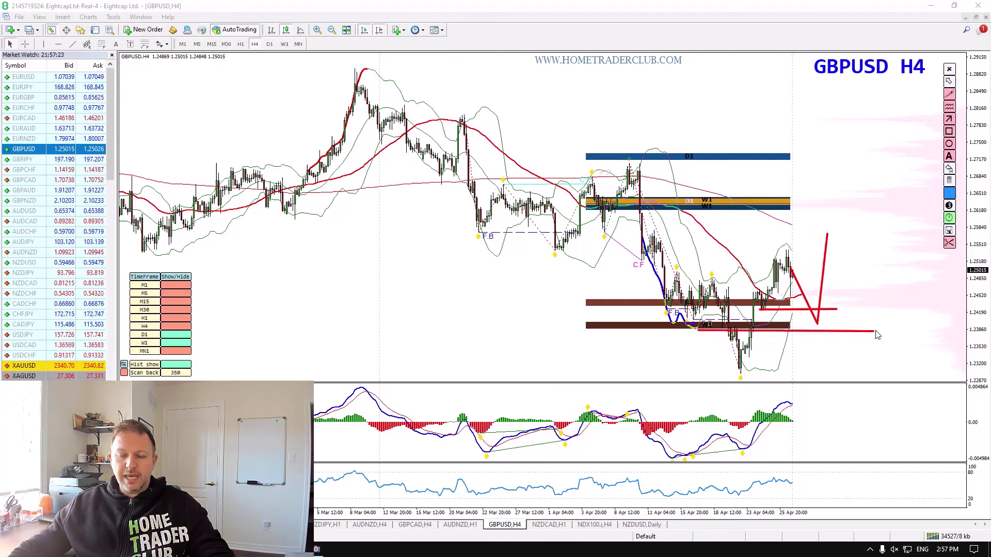
key(Escape)
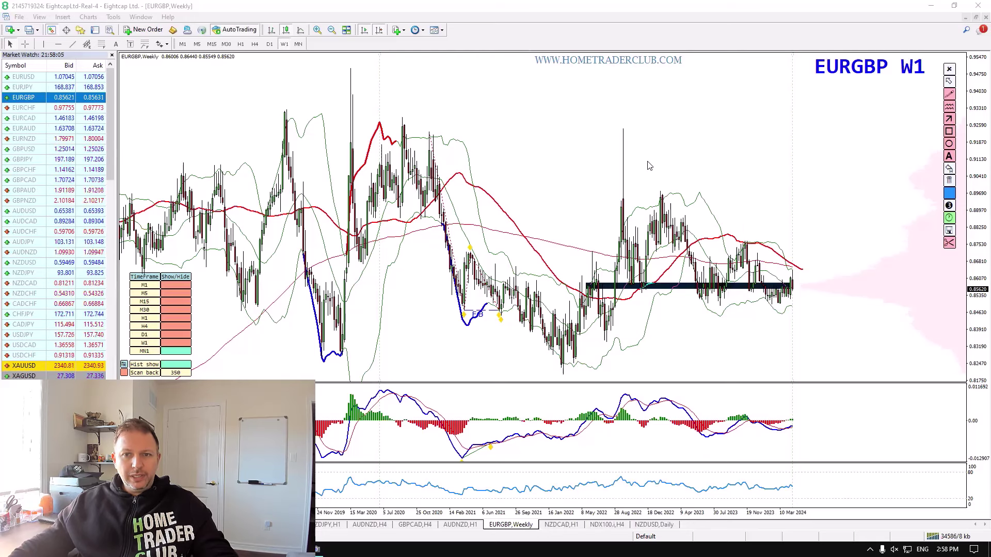
Step: On the EURGBP weekly chart, trace the falling swings from the 2020 high to the 2022 low and the rise that followed
mouse_move(350, 78)
mouse_down()
mouse_move(361, 211)
mouse_move(395, 171)
mouse_move(423, 176)
mouse_move(482, 305)
mouse_move(539, 328)
mouse_move(565, 375)
mouse_up()
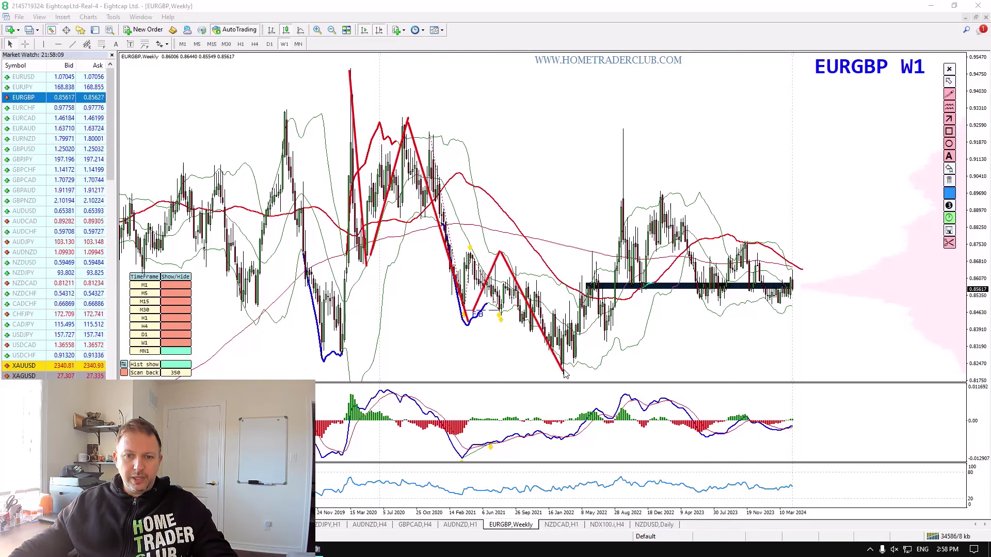
drag(630, 334, 757, 235)
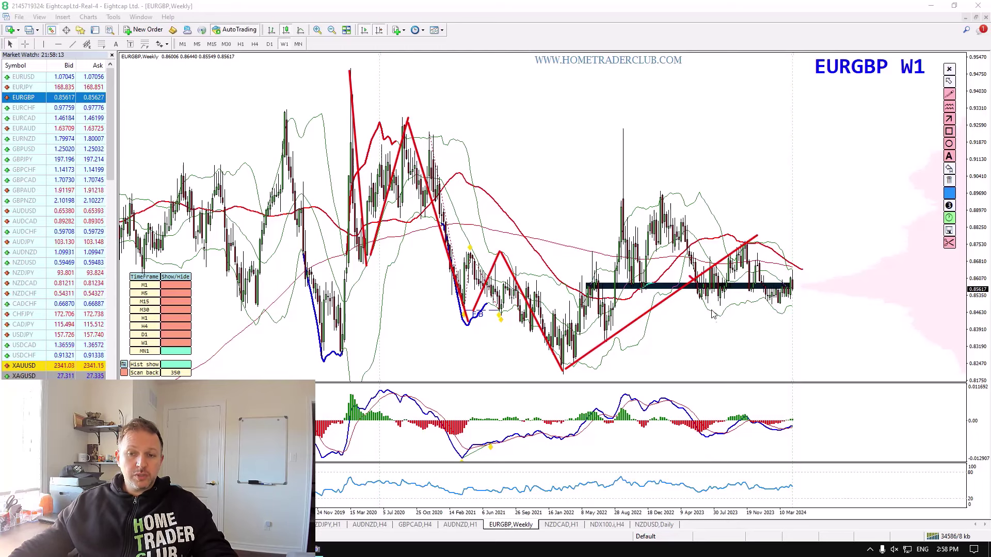
drag(711, 311, 756, 245)
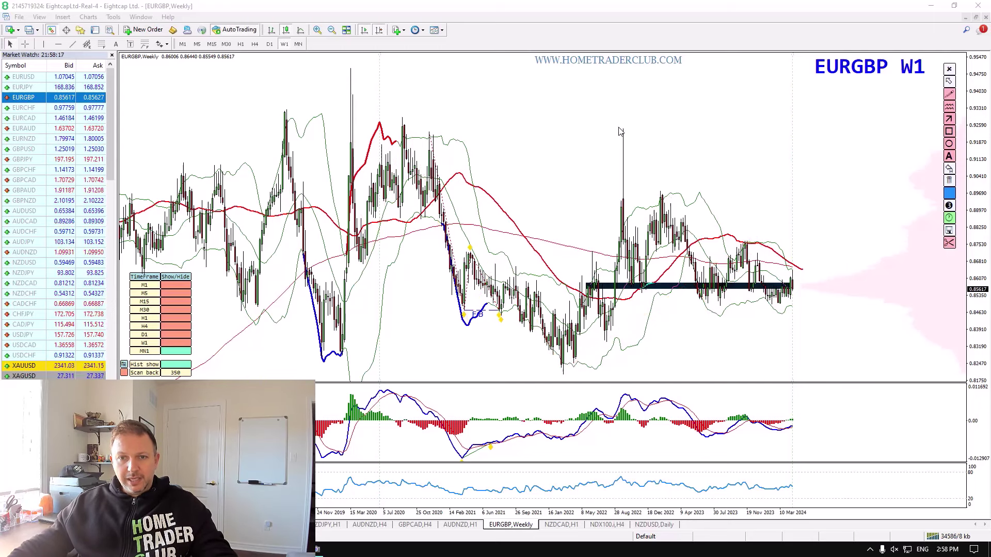
Step: Mark the successive EURGBP weekly swing highs and lows since the 2022 spike with short horizontal strokes
drag(618, 127, 649, 126)
drag(639, 291, 656, 288)
drag(655, 189, 674, 192)
drag(711, 303, 729, 307)
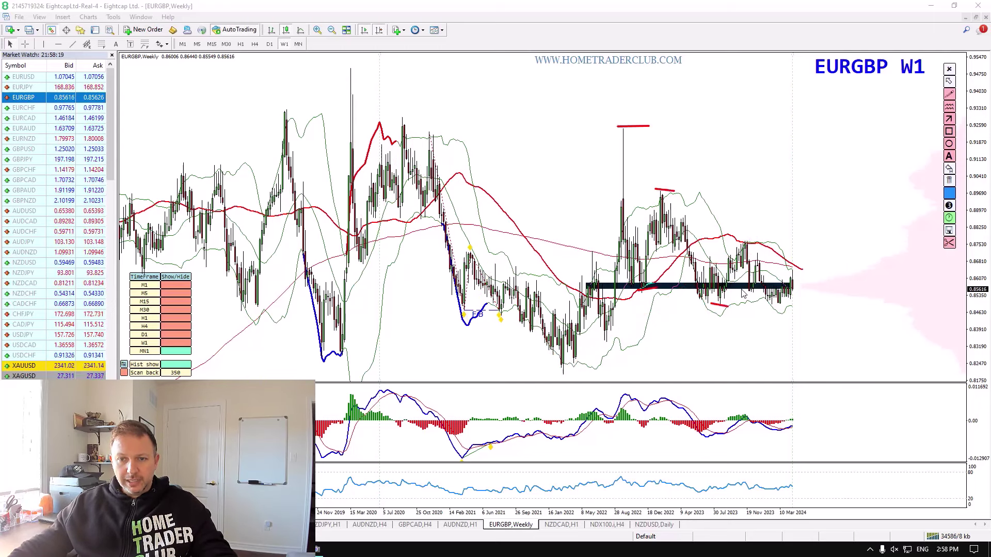
drag(747, 241, 762, 243)
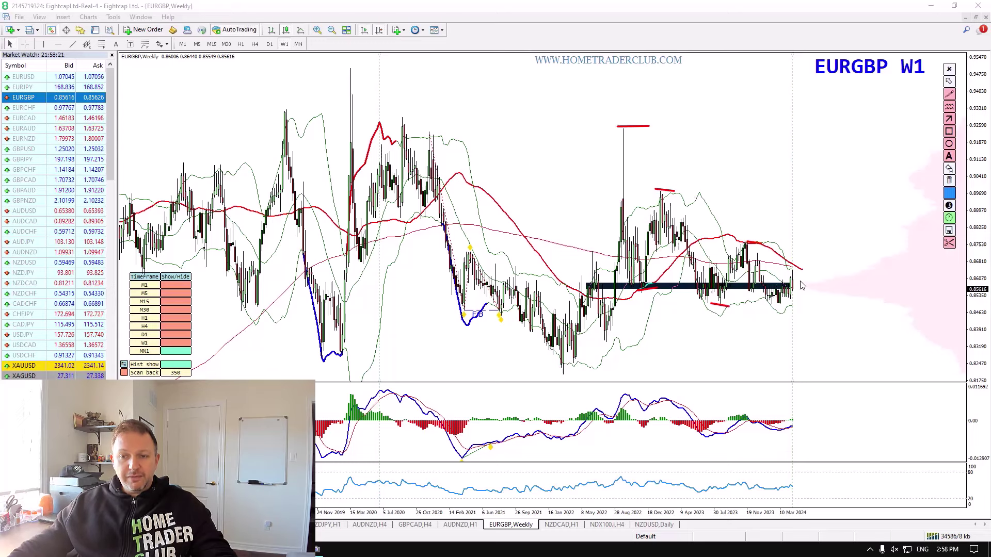
Step: Sketch a projected weekly drop and rebound, circle the two 2022 lows with horizontal support lines from them, and clear all drawings
mouse_move(796, 281)
mouse_down()
mouse_move(820, 360)
mouse_move(835, 257)
mouse_up()
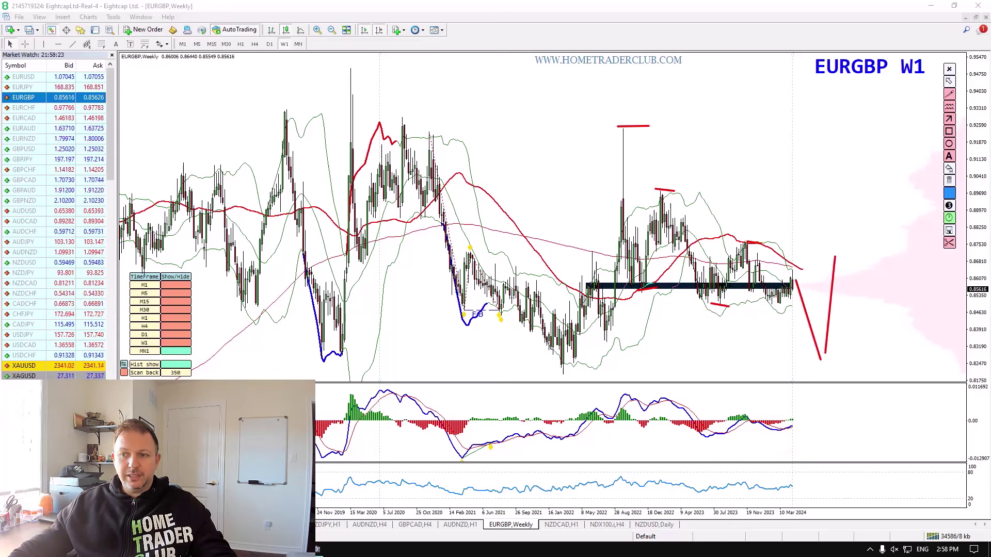
mouse_move(603, 333)
mouse_down()
mouse_move(579, 362)
mouse_move(840, 347)
mouse_up()
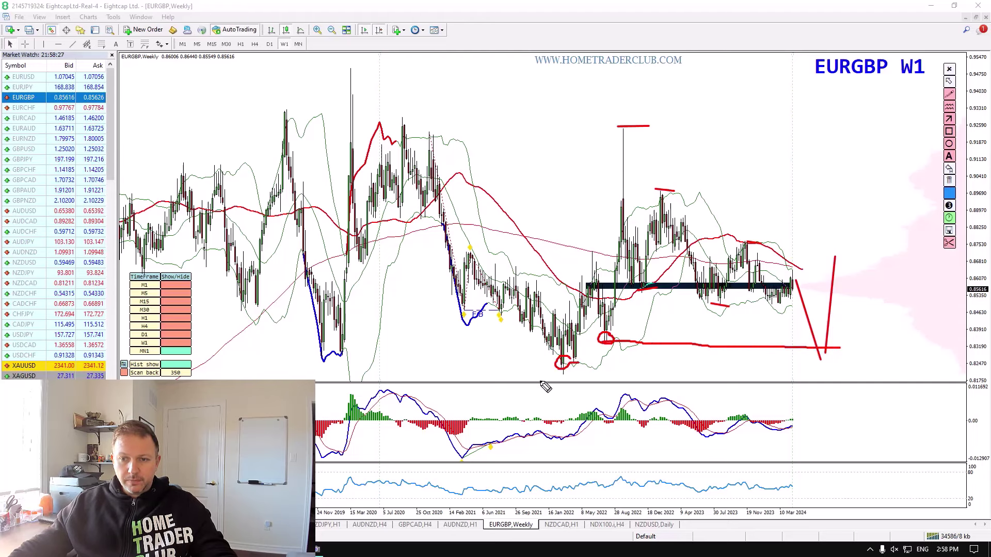
drag(558, 374, 867, 376)
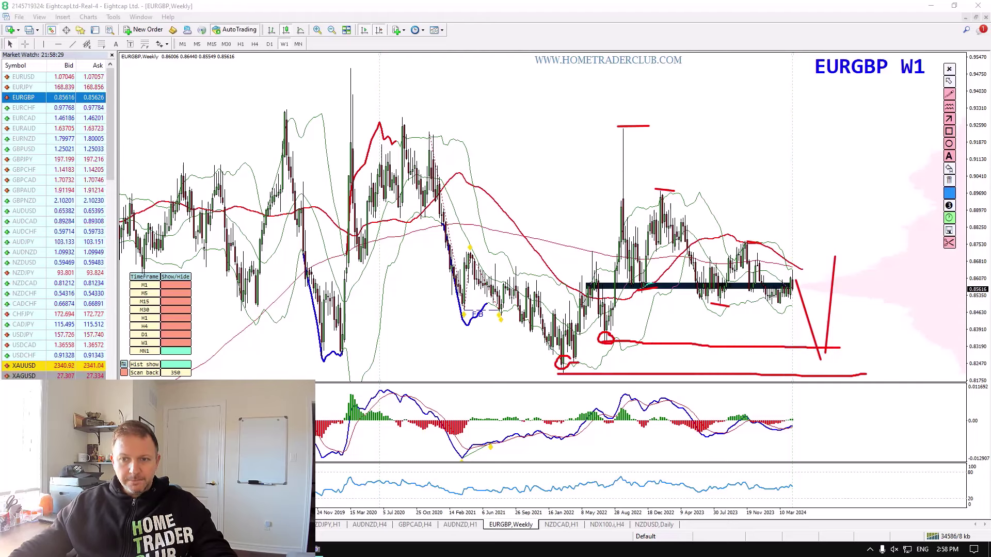
key(Escape)
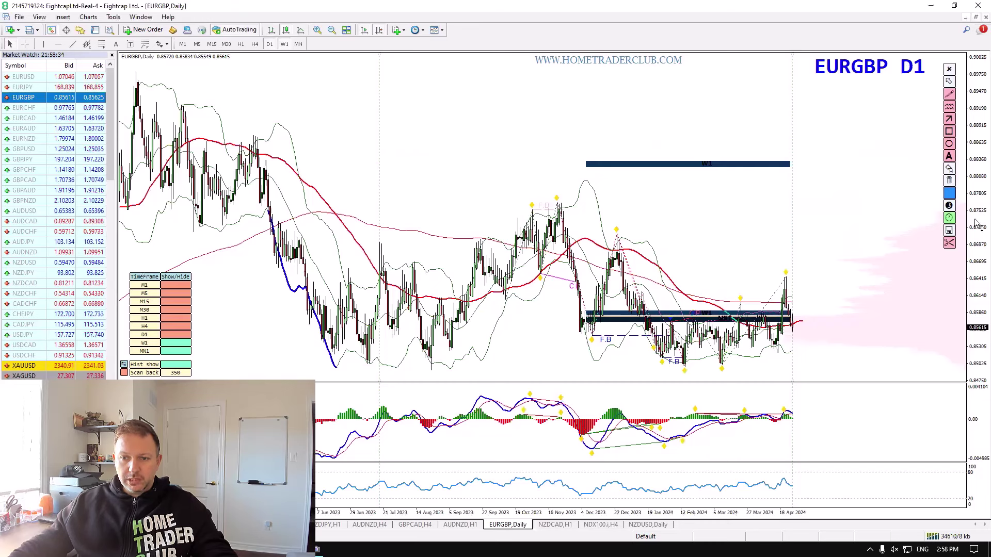
Step: On the EURGBP daily chart, compress the price scale and draw a rising channel with a projected drop through its lower line
drag(977, 225, 977, 263)
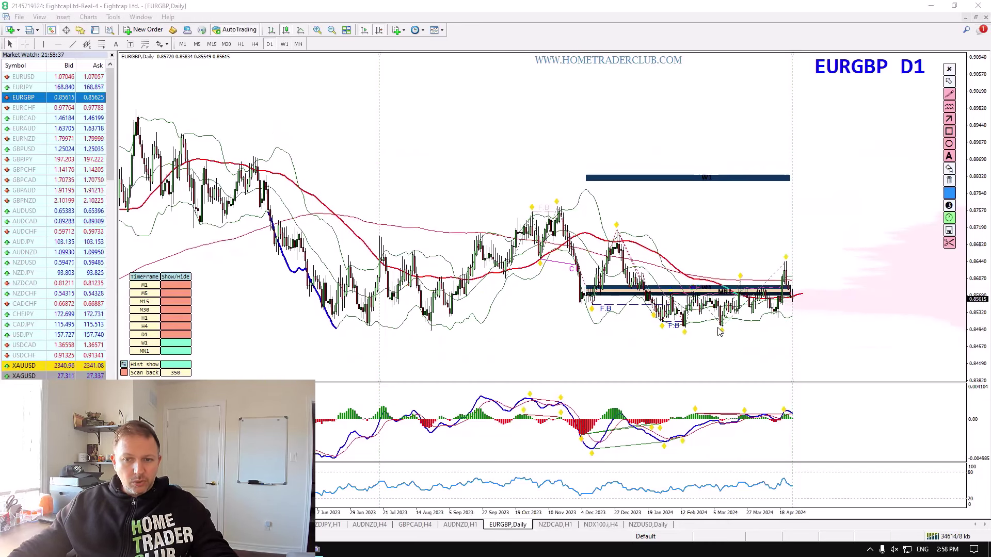
drag(682, 331, 862, 309)
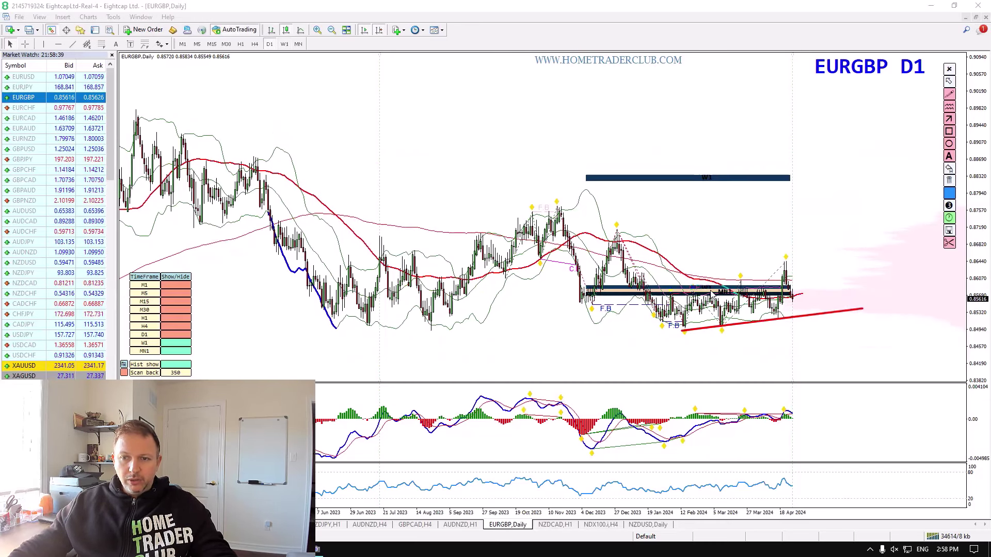
drag(695, 295, 821, 252)
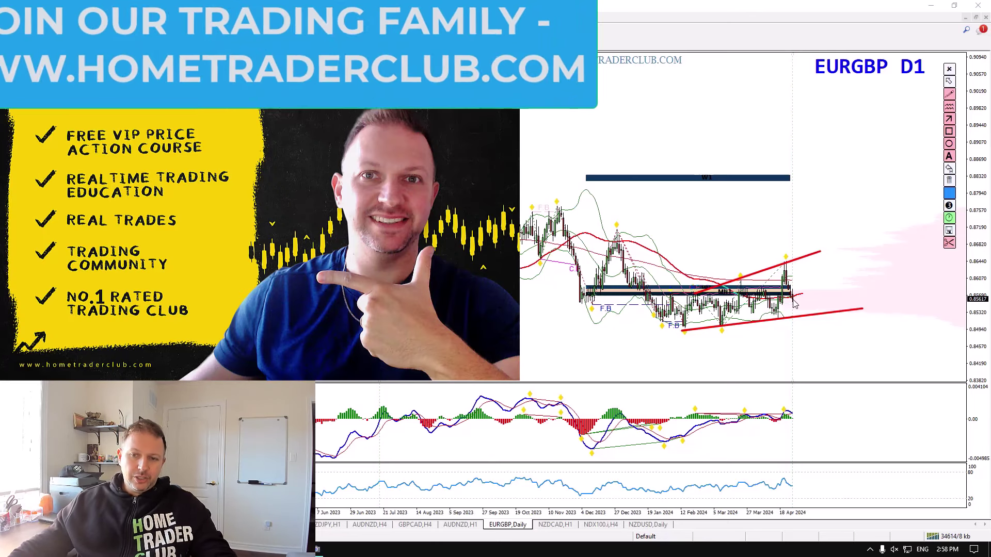
drag(790, 280, 804, 329)
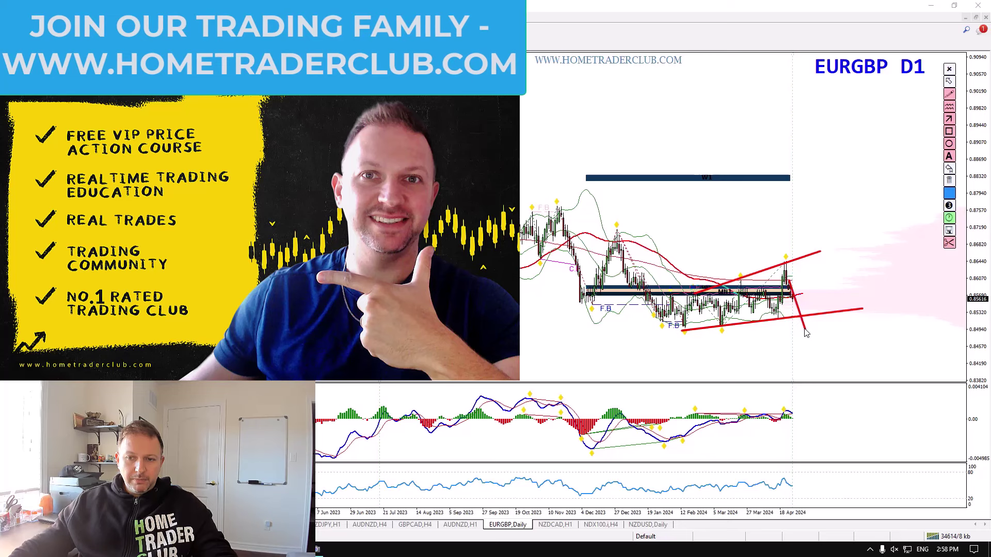
Step: Finish the projected EURGBP daily path with a rebound and a falling arrow, then clear the drawings
drag(851, 362, 858, 382)
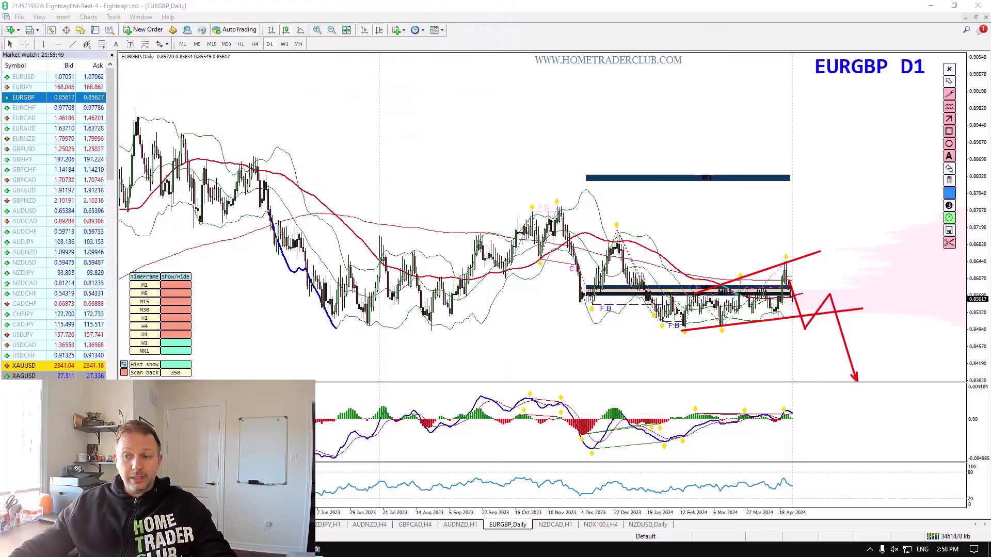
key(Escape)
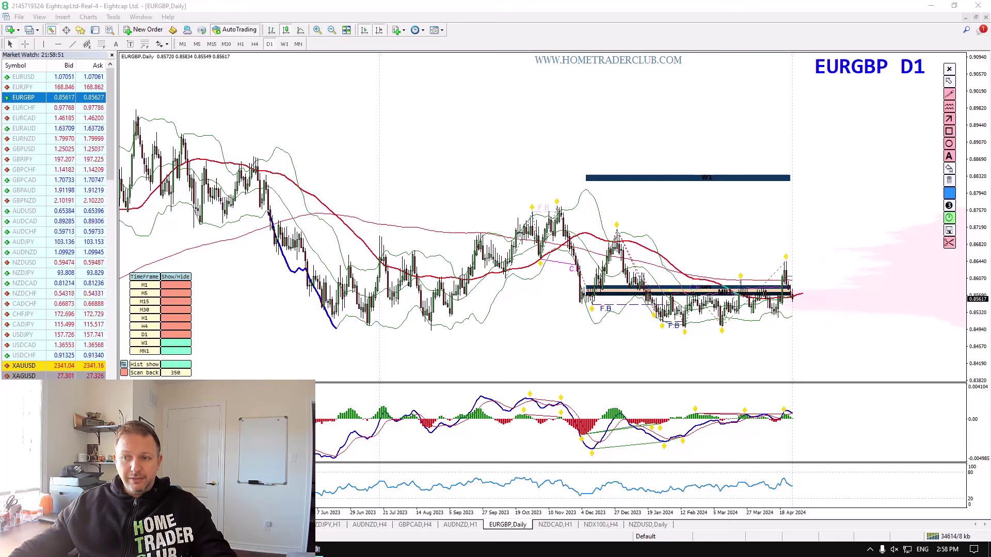
double_click(979, 244)
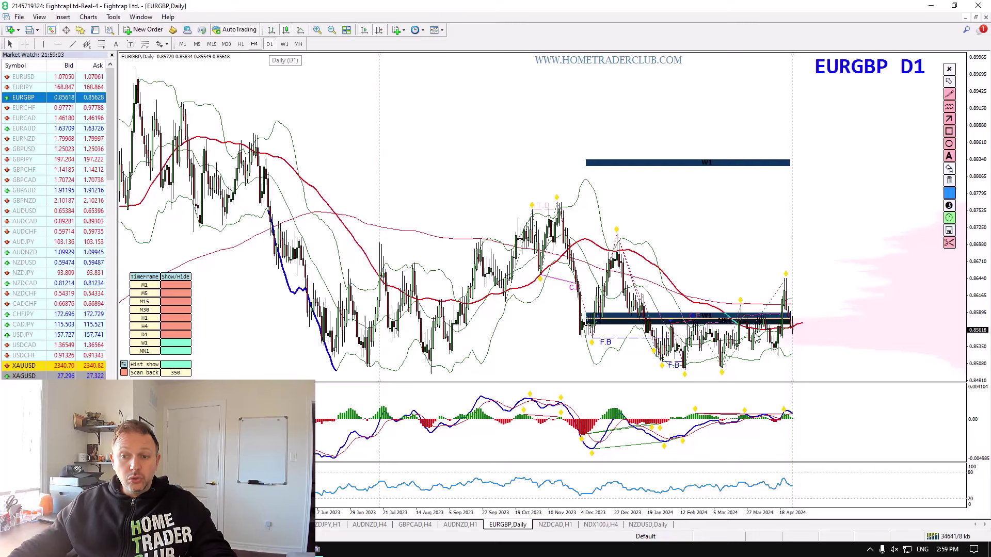
Step: Trace the rising EURGBP daily swings from the February low to the April high and draw two horizontal support lines near the swing lows
key(ctrl+shift+3)
mouse_move(685, 368)
mouse_down()
mouse_move(697, 326)
mouse_move(722, 369)
mouse_move(734, 324)
mouse_move(751, 319)
mouse_move(774, 353)
mouse_move(785, 281)
mouse_up()
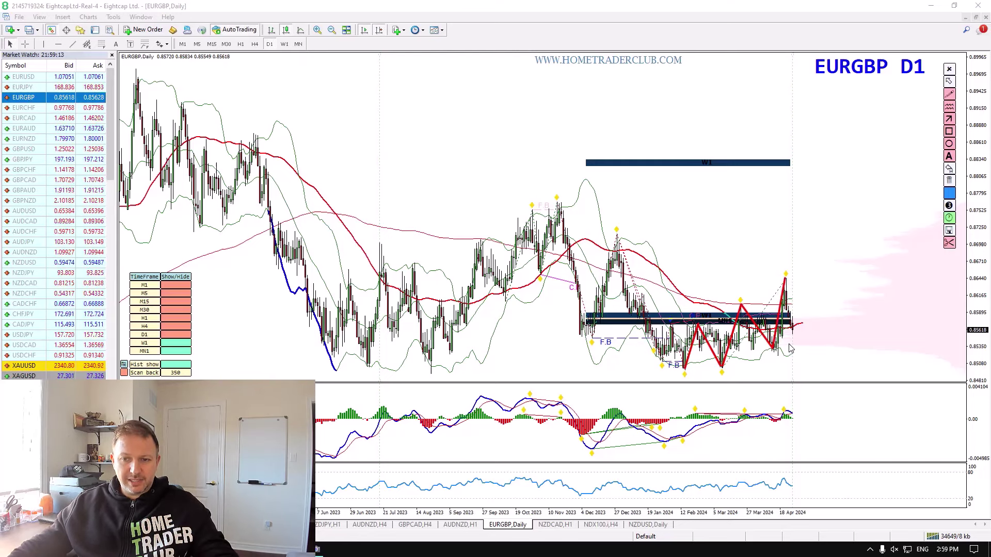
drag(750, 345, 833, 346)
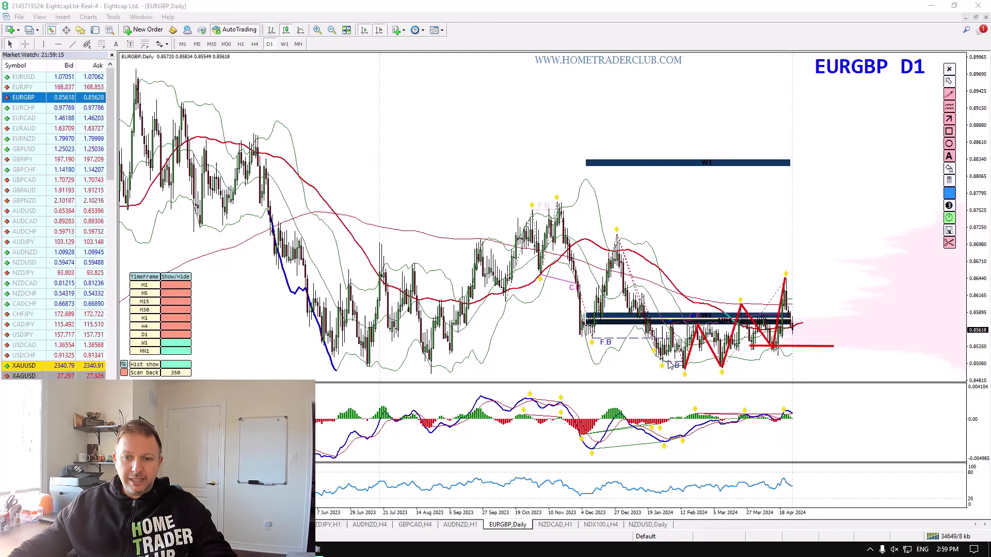
drag(667, 360, 867, 360)
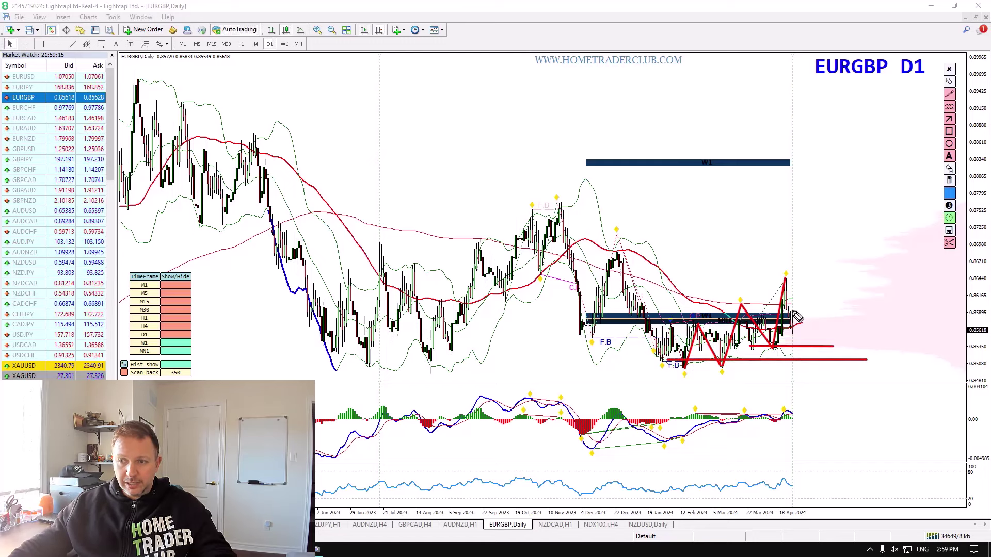
Step: Circle the daily lows at both support lines, mark the fall from the April high, and clear all drawings
drag(751, 342, 784, 350)
mouse_move(672, 352)
mouse_down()
mouse_move(670, 364)
mouse_move(690, 356)
mouse_up()
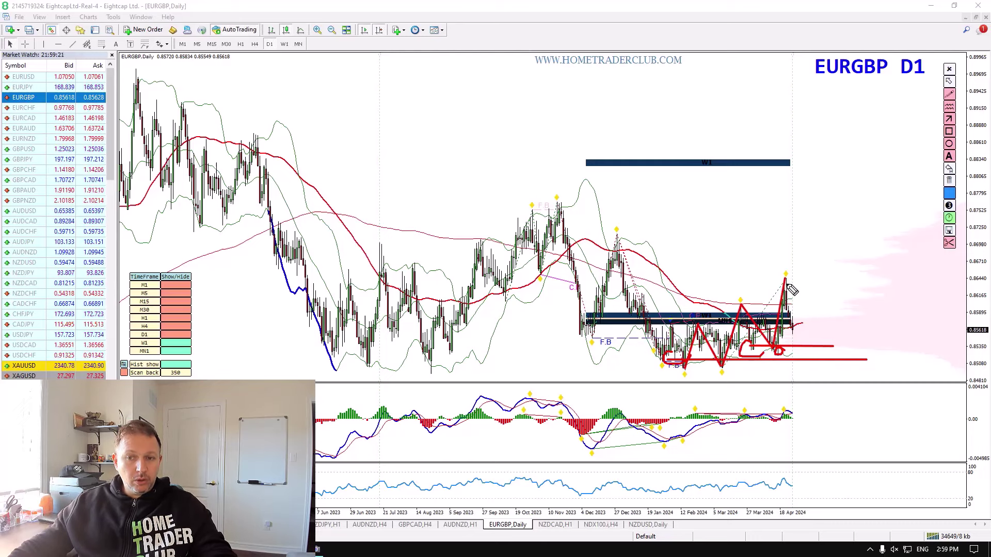
mouse_move(786, 280)
mouse_down()
mouse_move(804, 351)
mouse_move(817, 303)
mouse_up()
key(Escape)
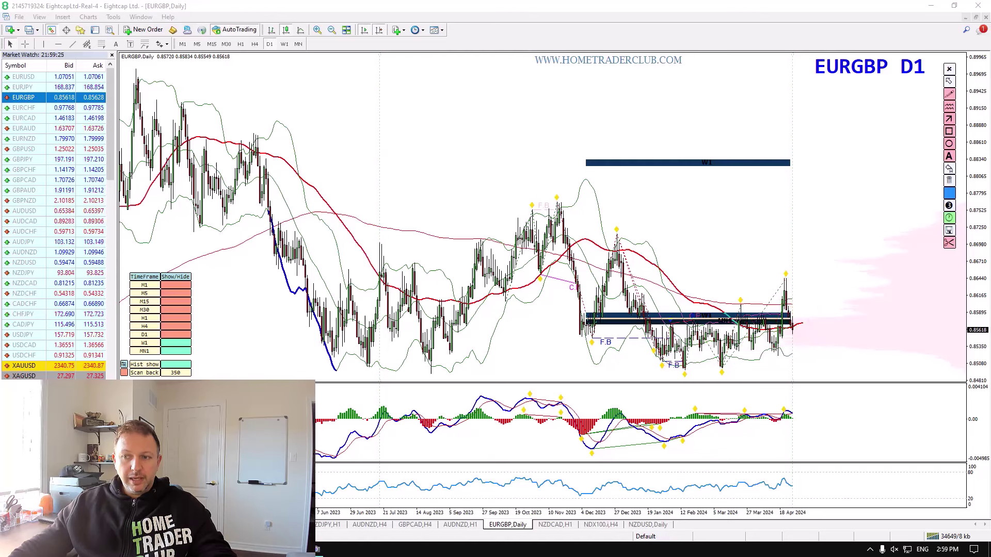
Step: On the EURGBP H4 chart, draw two rising trend lines and a horizontal support line through the April lows, and circle the area just above it
click(259, 49)
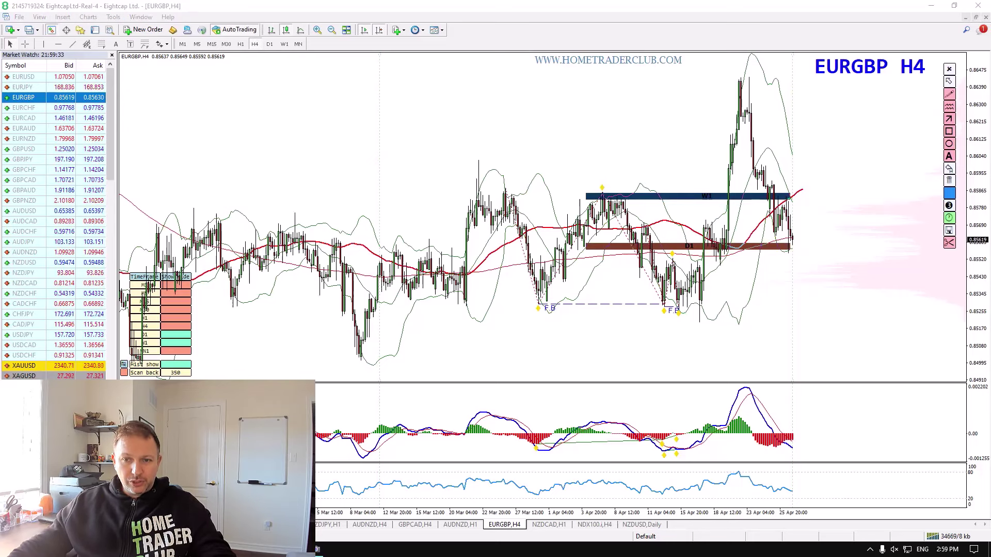
drag(144, 368, 908, 329)
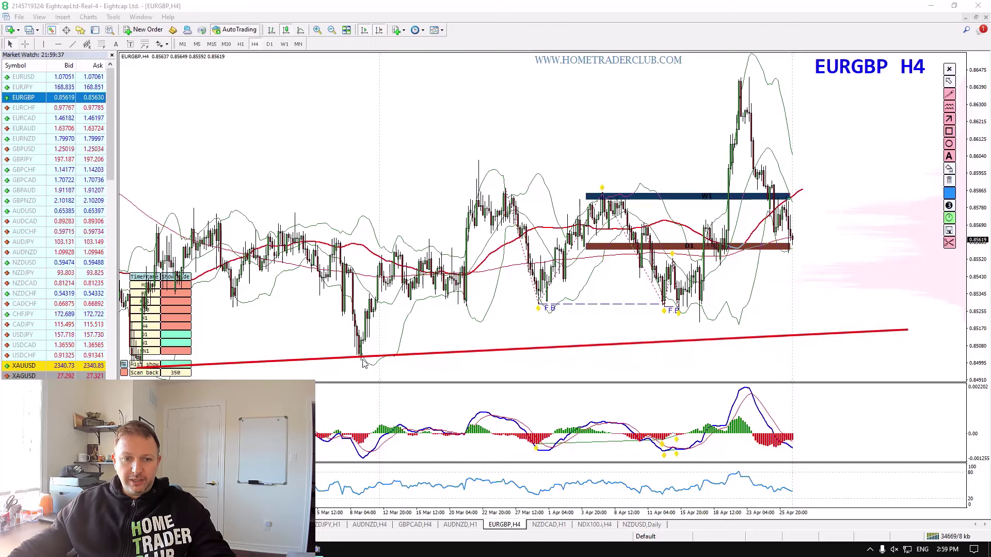
mouse_move(363, 360)
mouse_down()
mouse_move(695, 347)
mouse_move(940, 304)
mouse_up()
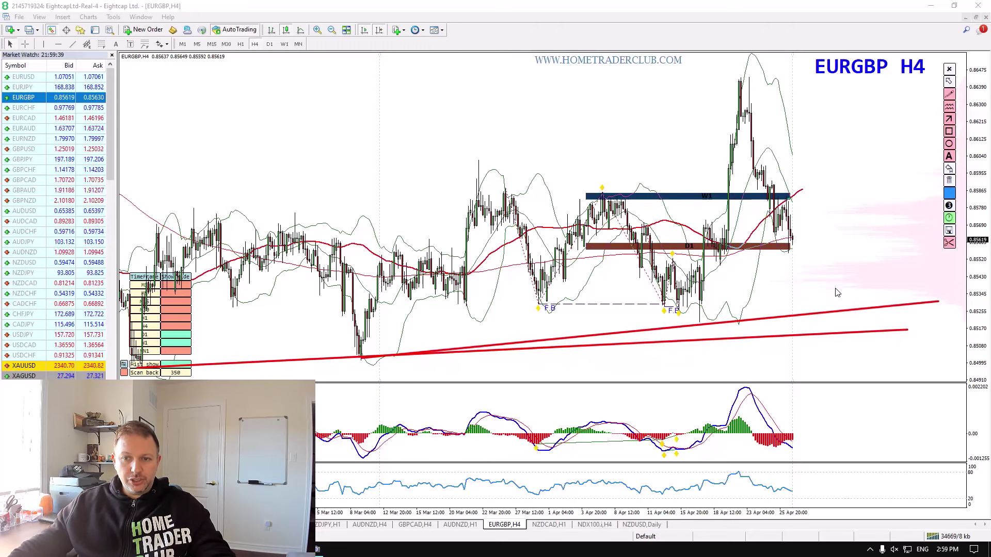
drag(536, 304, 908, 304)
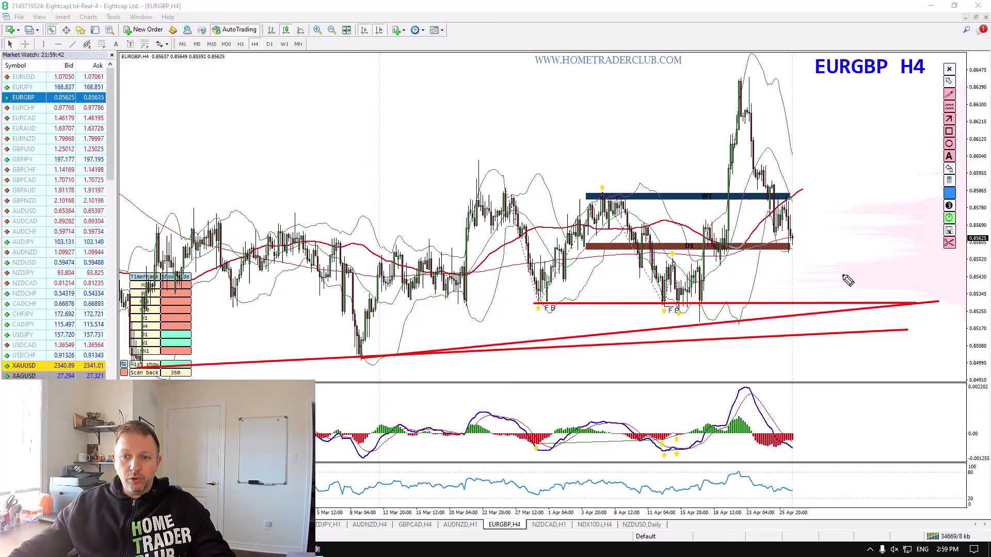
drag(848, 280, 856, 284)
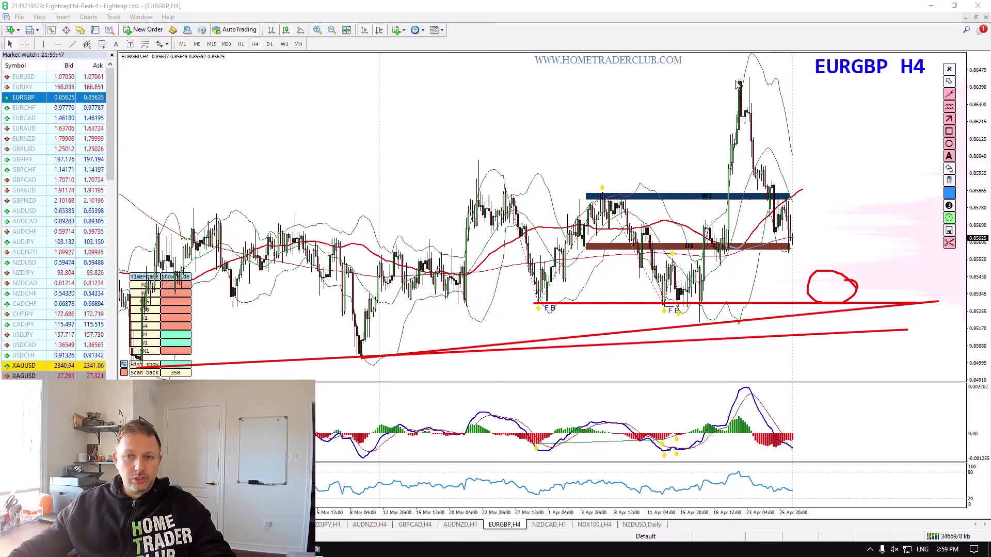
Step: Trace the H4 rally and fall around the April peak, and bracket the fall with the label X
mouse_move(720, 240)
mouse_down()
mouse_move(744, 94)
mouse_move(774, 221)
mouse_up()
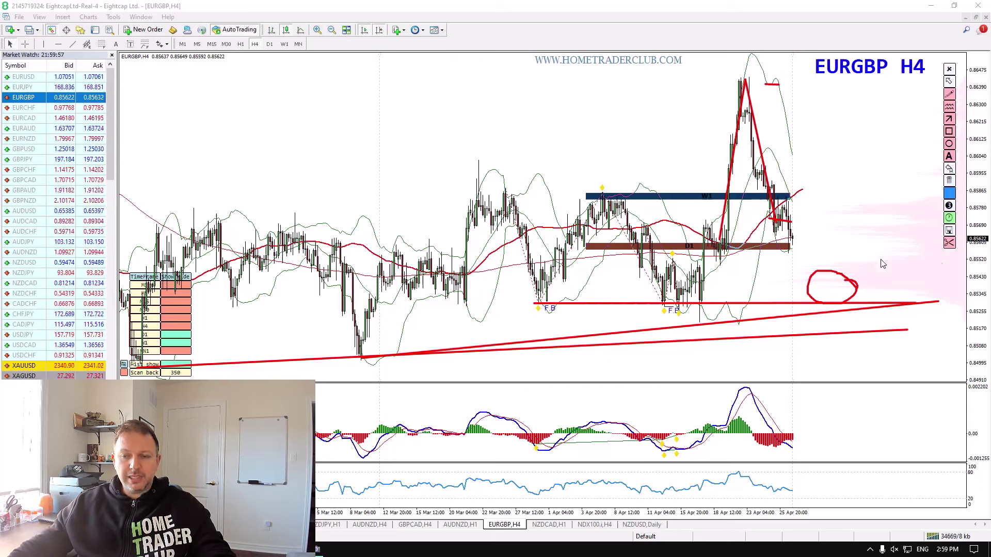
mouse_move(768, 89)
mouse_down()
mouse_move(797, 190)
mouse_move(775, 208)
mouse_up()
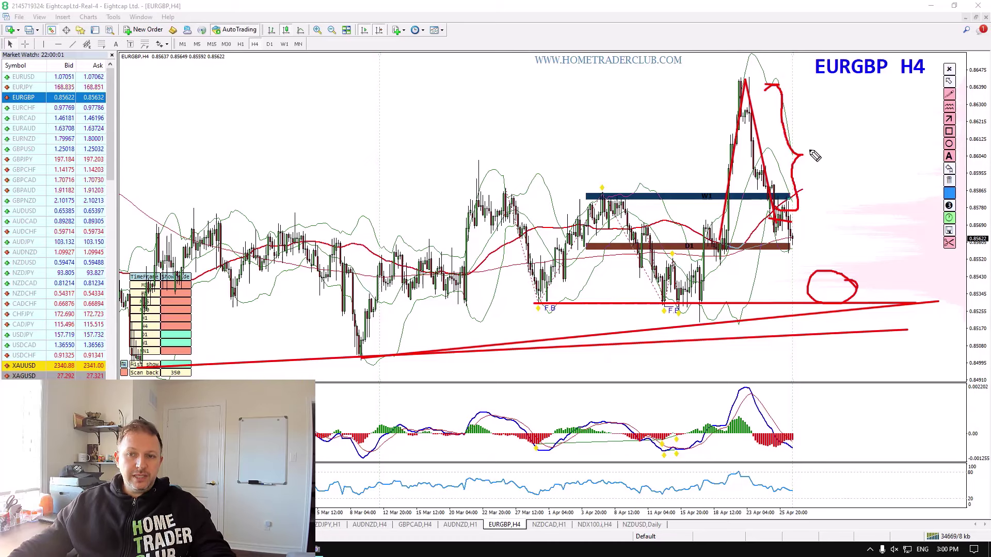
drag(810, 144, 825, 167)
drag(822, 148, 812, 165)
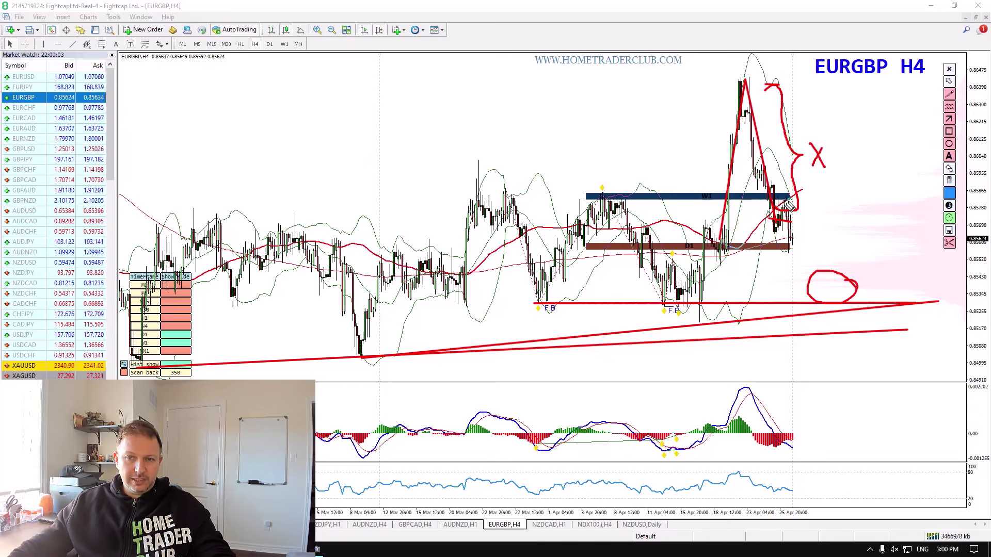
Step: Bracket the further H4 drop down to the circled support area and label it X/2 = 50%
mouse_move(789, 224)
mouse_down()
mouse_move(799, 279)
mouse_move(790, 287)
mouse_up()
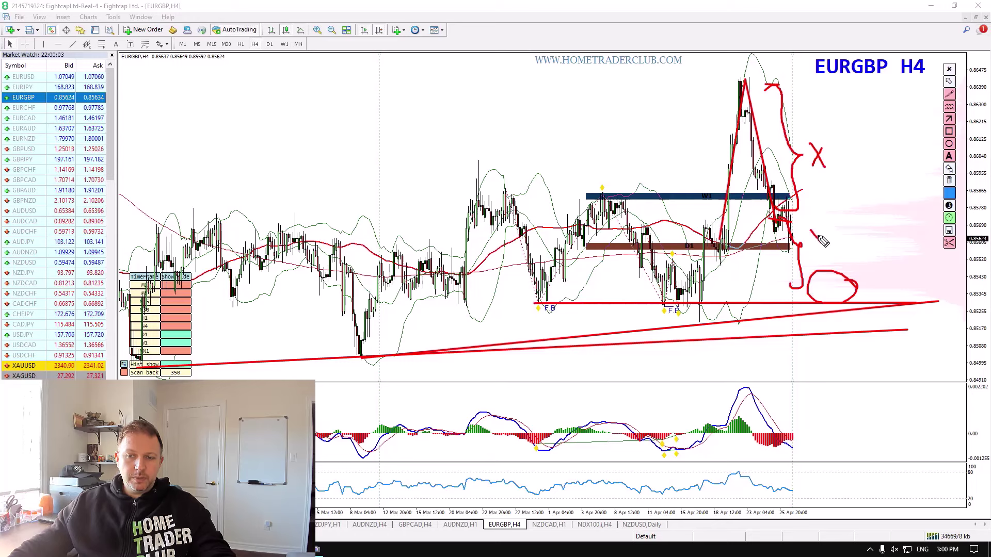
drag(818, 236, 821, 243)
drag(819, 233, 811, 243)
mouse_move(809, 249)
mouse_down()
mouse_move(827, 257)
mouse_move(835, 245)
mouse_up()
drag(829, 249, 842, 251)
drag(846, 240, 851, 240)
drag(853, 244, 862, 251)
click(858, 244)
click(866, 251)
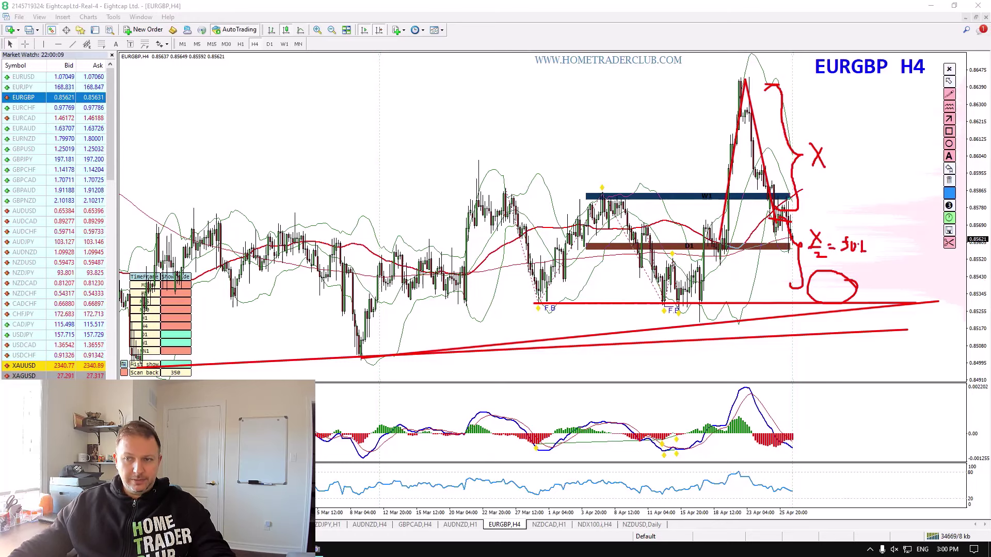
drag(820, 153, 832, 150)
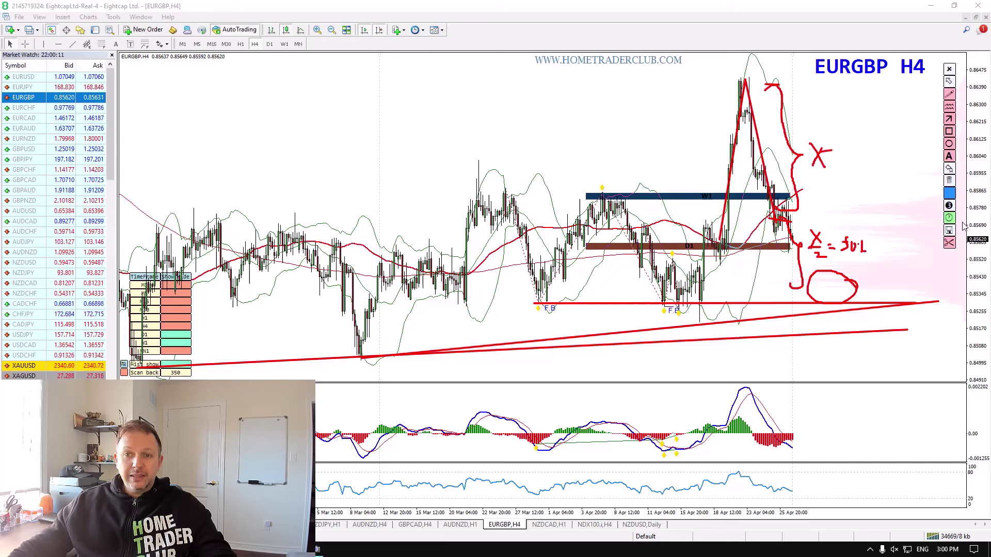
Step: Erase the swing lines, brackets, labels and circle from the H4 chart, keeping the trend lines and horizontal support
mouse_move(784, 175)
mouse_down()
mouse_move(830, 148)
mouse_move(778, 105)
mouse_move(725, 159)
mouse_up()
mouse_move(822, 226)
mouse_down()
mouse_move(826, 258)
mouse_move(869, 253)
mouse_move(786, 217)
mouse_up()
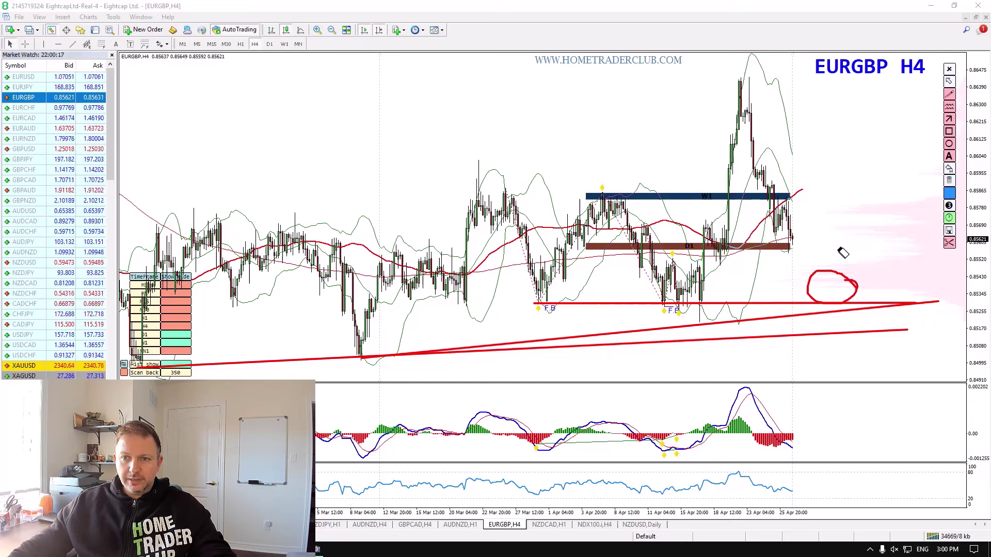
drag(842, 252, 845, 282)
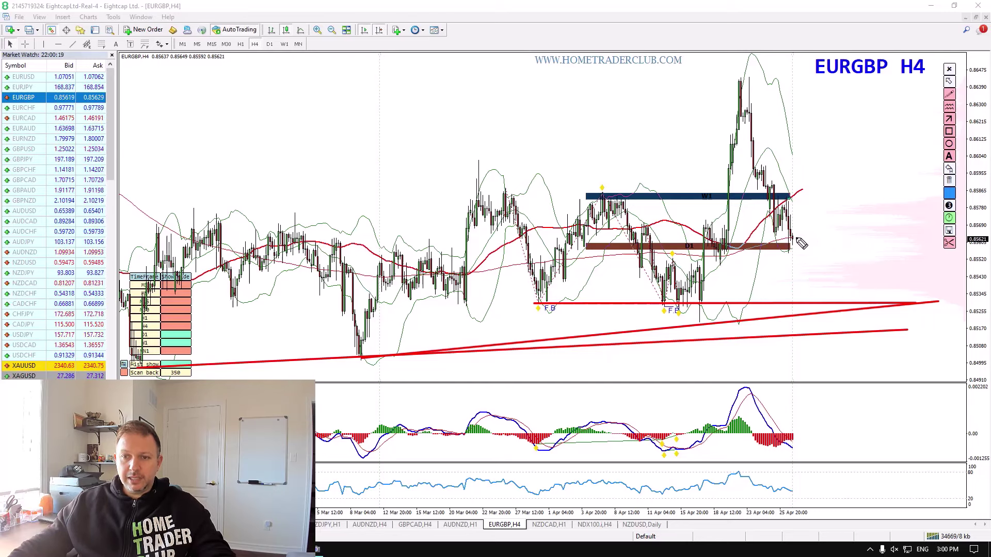
Step: Sketch a projected H4 decline to support with a rising MACD arrow and a circled upward rebound, then clear the drawings
mouse_move(794, 236)
mouse_down()
mouse_move(809, 260)
mouse_move(869, 289)
mouse_up()
mouse_move(797, 447)
mouse_down()
mouse_move(849, 438)
mouse_move(840, 449)
mouse_up()
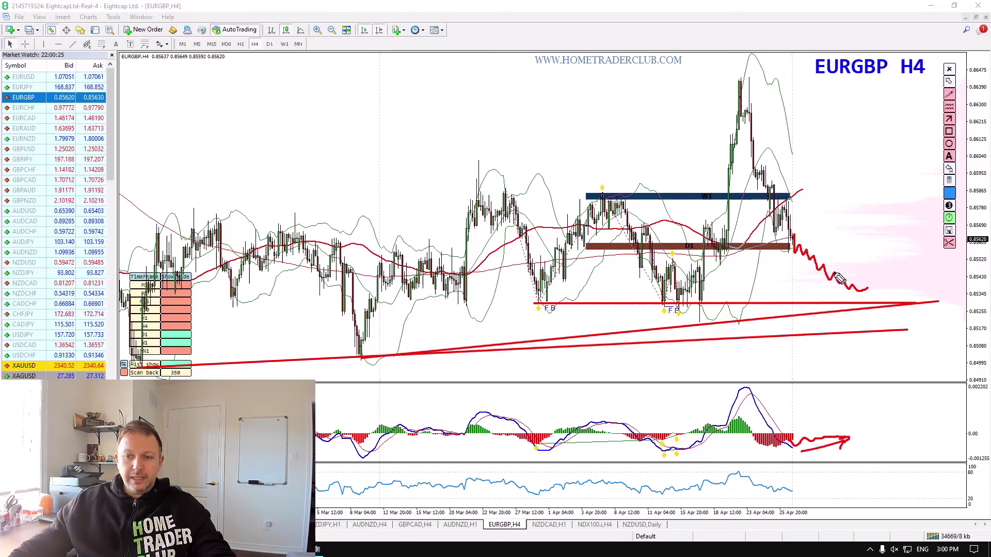
mouse_move(847, 295)
mouse_down()
mouse_move(847, 267)
mouse_move(877, 207)
mouse_move(881, 221)
mouse_up()
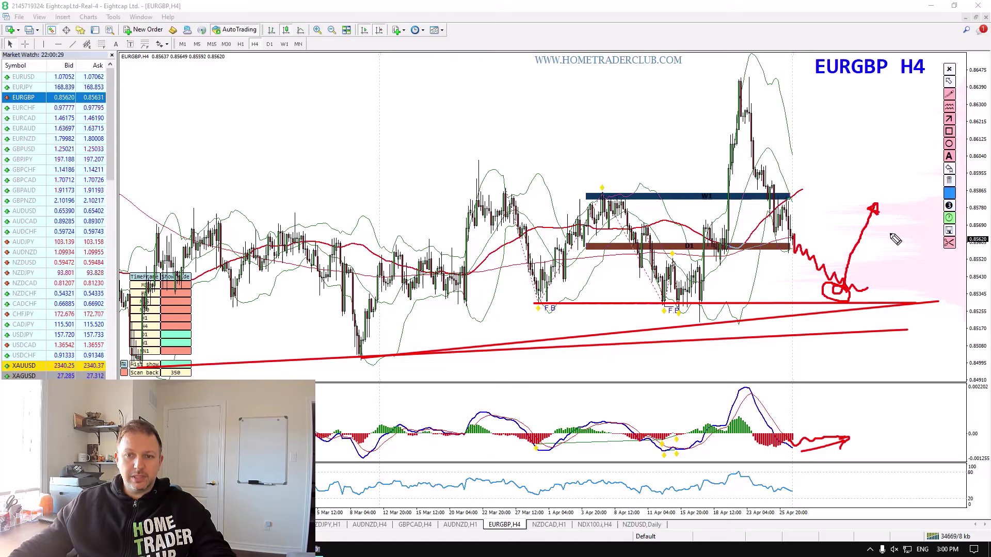
key(Escape)
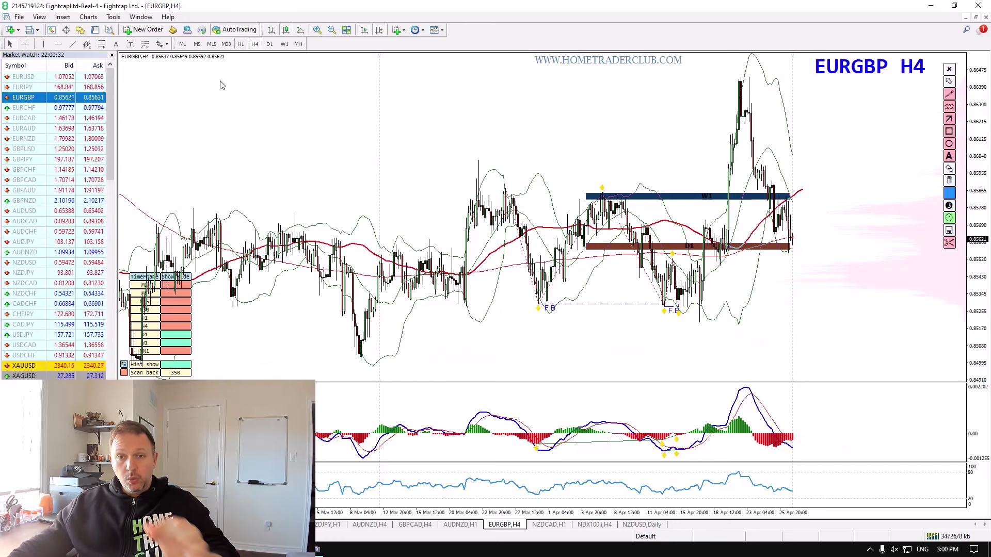
Step: On the EURGBP H1 chart, trace the falling swings from the April high into projected lower lows and underline the lows with a falling line
click(240, 45)
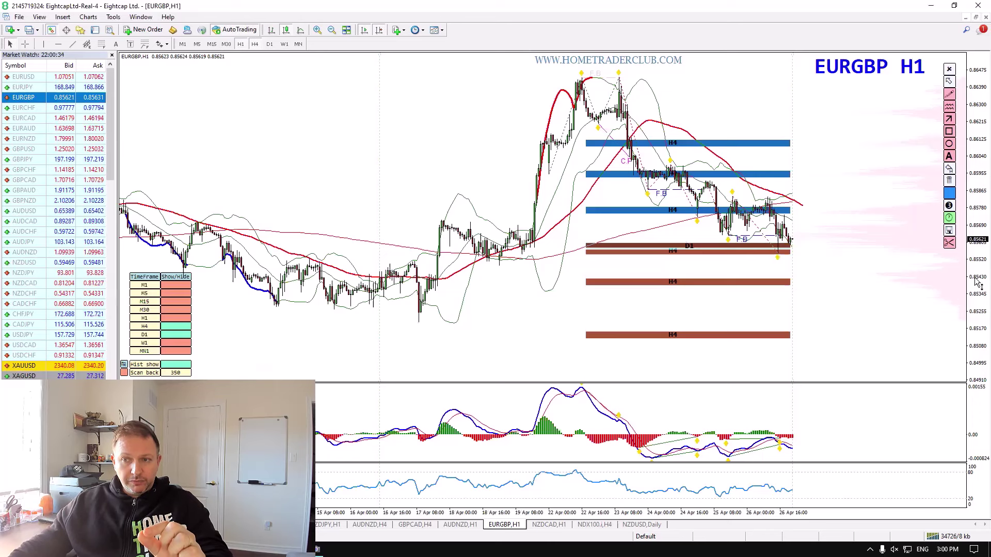
drag(976, 279, 977, 325)
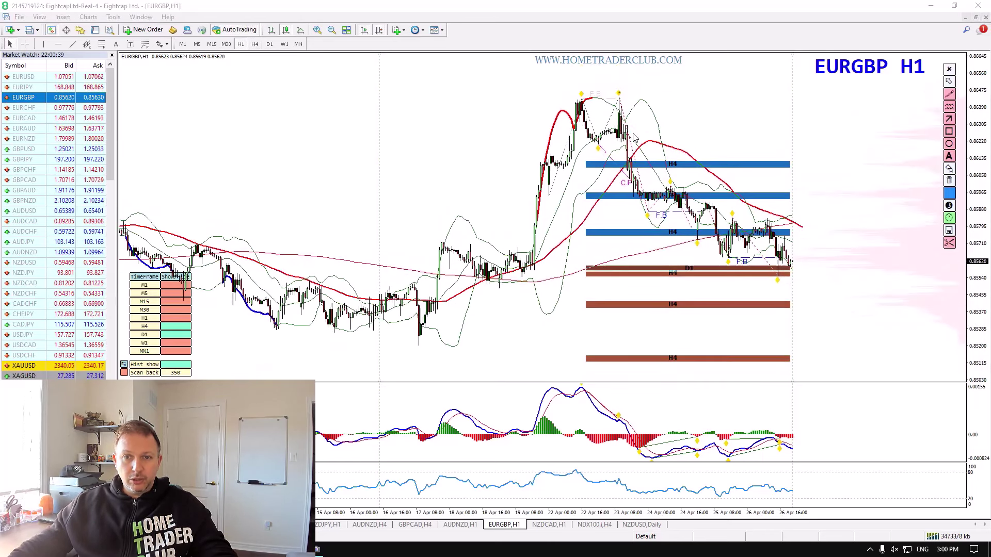
mouse_move(619, 92)
mouse_down()
mouse_move(661, 220)
mouse_move(703, 211)
mouse_move(793, 292)
mouse_move(865, 278)
mouse_up()
drag(749, 277, 863, 335)
Step: Sketch rising MACD lows with a trend line beneath them, add an upward price arrow from the projected H1 low, and clear the drawings
drag(794, 453, 862, 428)
mouse_move(730, 463)
mouse_down()
mouse_move(858, 458)
mouse_move(896, 445)
mouse_up()
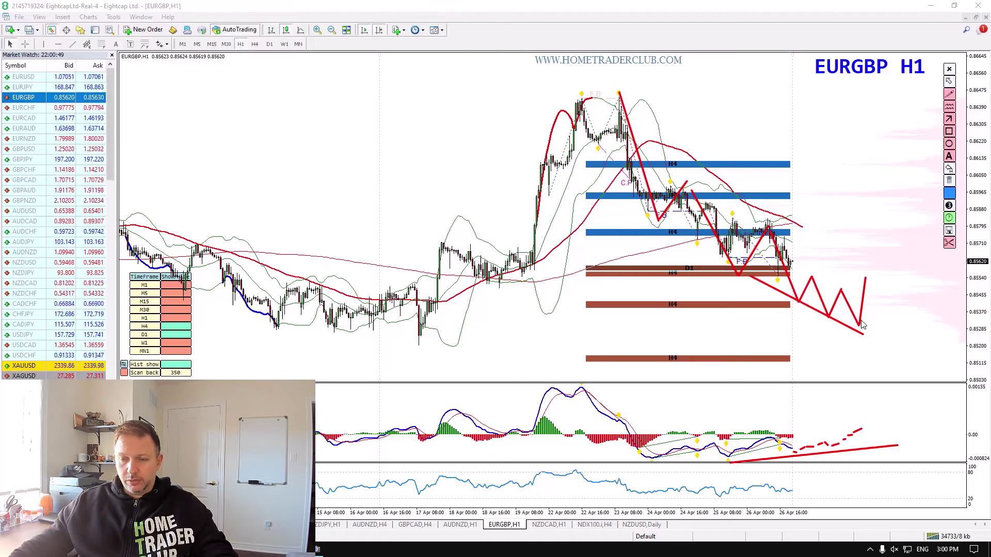
drag(863, 324, 889, 192)
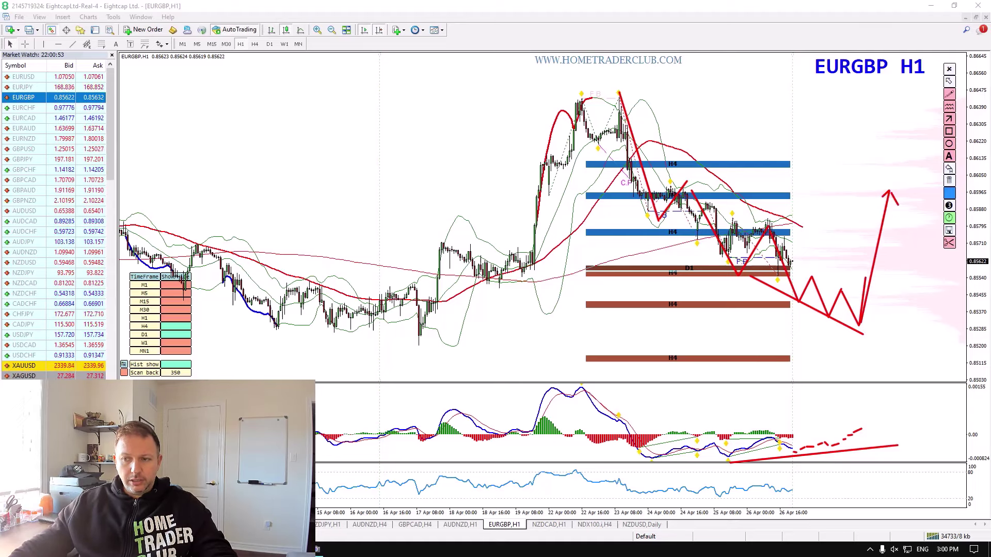
key(Escape)
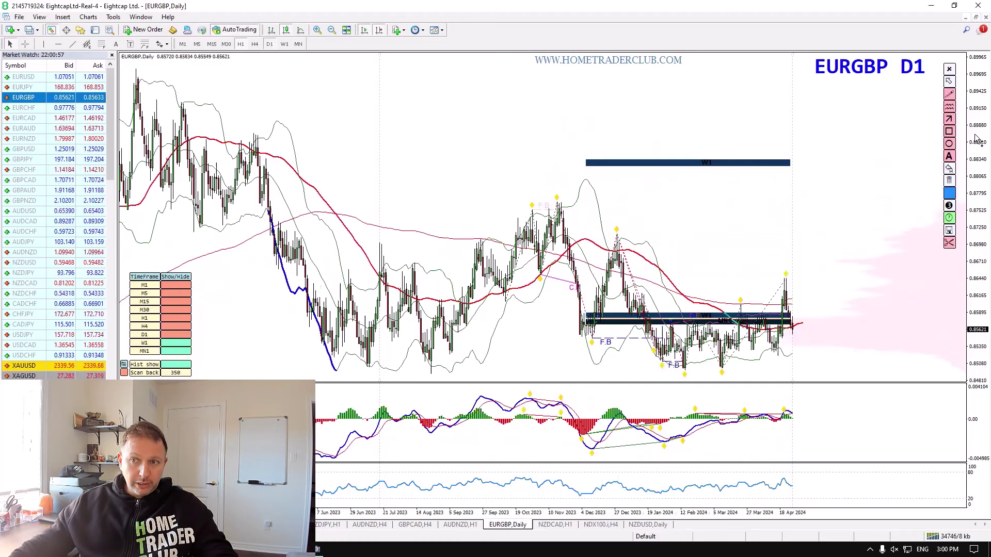
Step: On the EURGBP daily chart, draw a rising channel with a projected break, retest and drop below it, then clear the drawings
drag(976, 133, 976, 186)
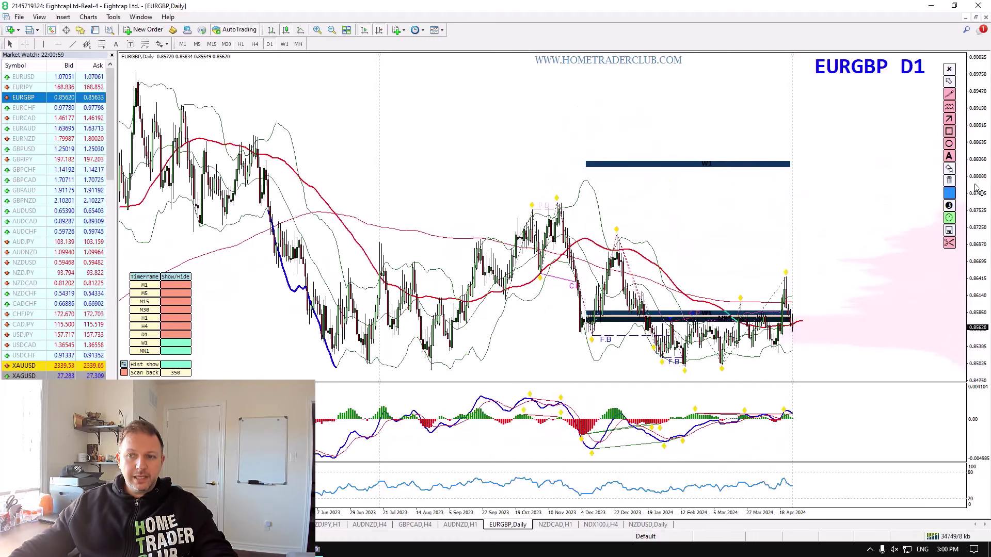
drag(976, 263, 975, 269)
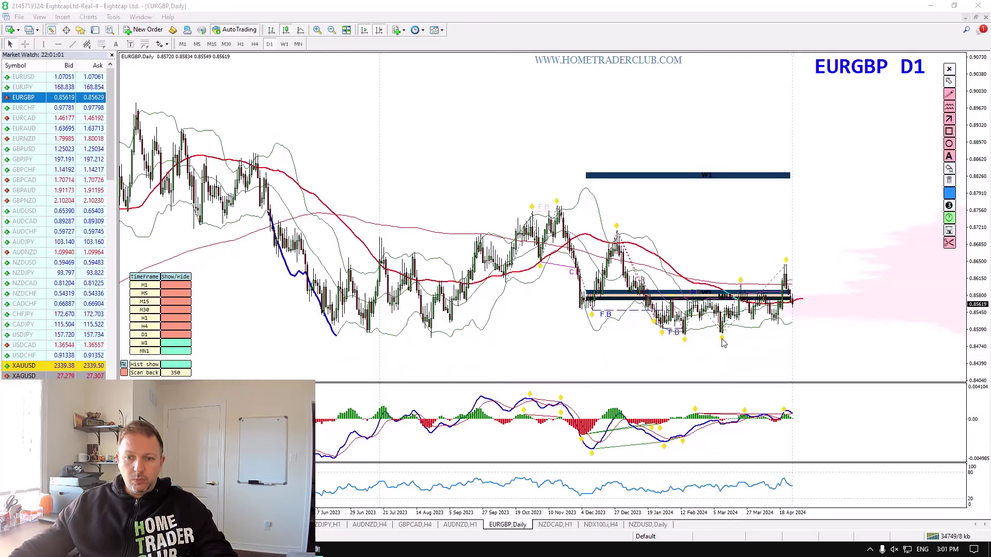
drag(684, 339, 856, 312)
drag(684, 297, 825, 256)
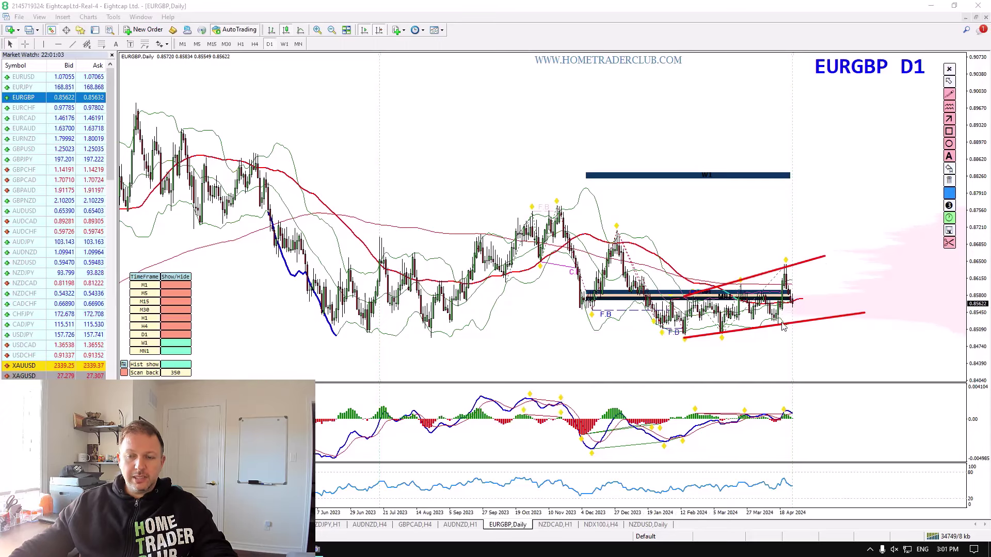
mouse_move(804, 330)
mouse_down()
mouse_move(832, 306)
mouse_move(873, 386)
mouse_up()
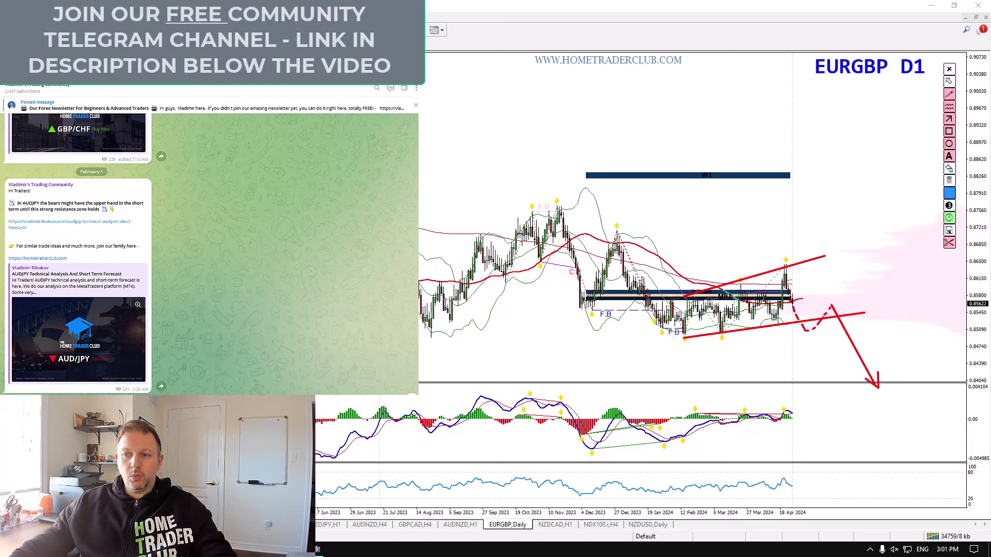
key(Escape)
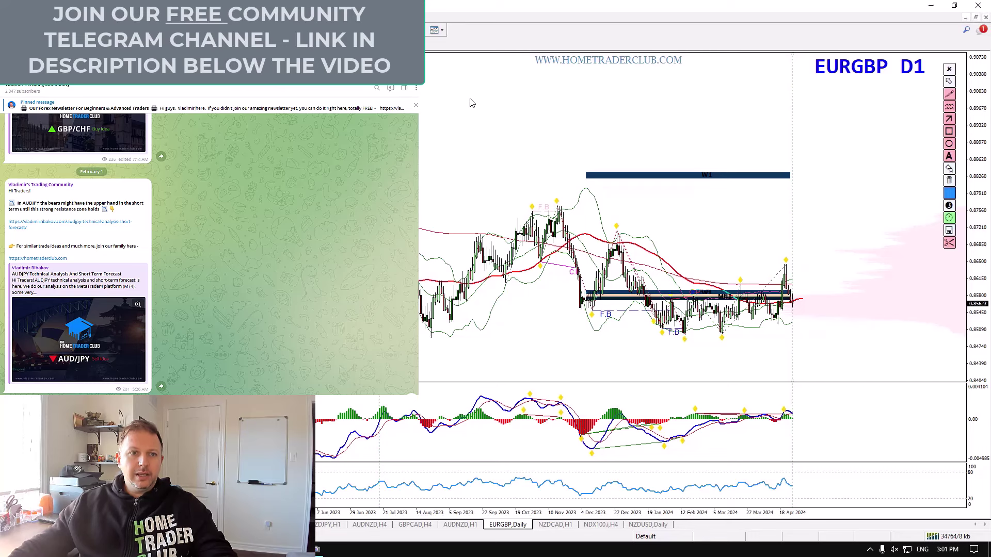
Step: On the EURGBP weekly chart, circle the two major 2022 lows and extend support lines from them, then clear the drawings
click(284, 44)
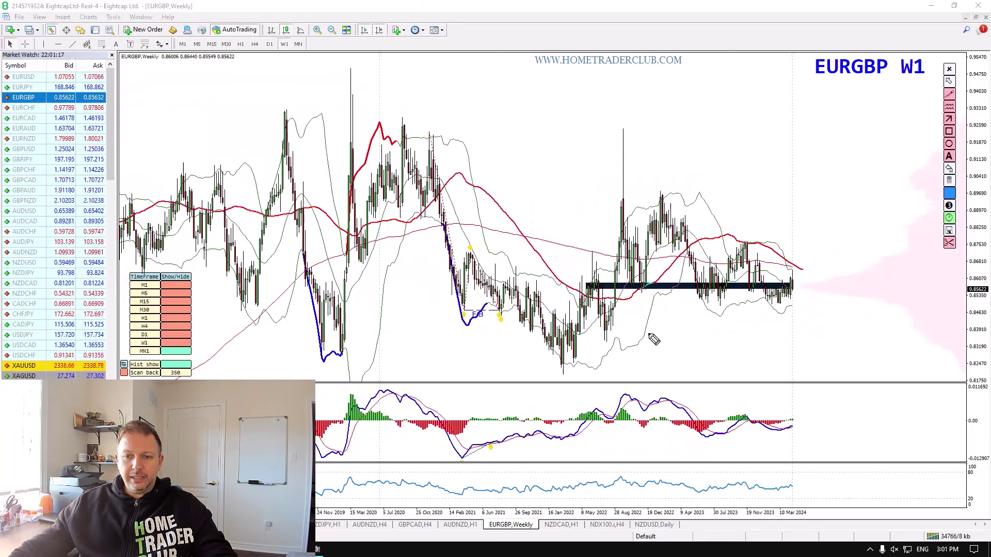
drag(606, 338, 607, 339)
drag(558, 364, 858, 359)
drag(599, 345, 852, 352)
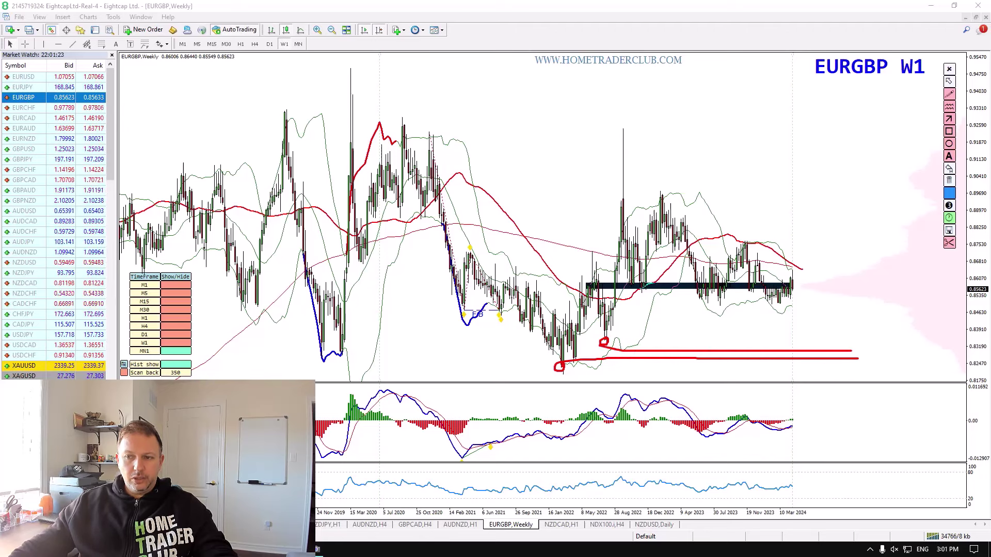
key(Escape)
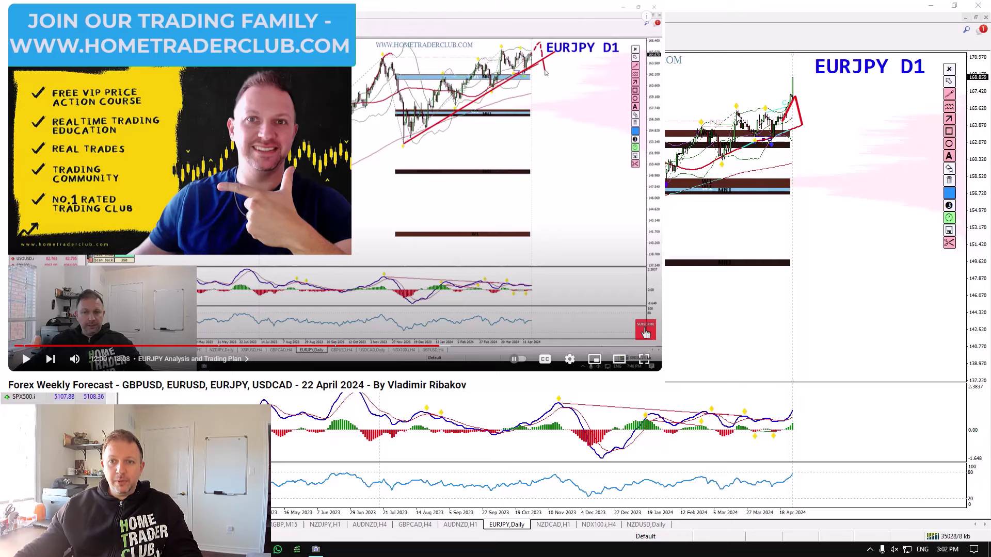
Step: On the EURJPY daily chart, sketch converging rising trend lines with a projected break, retest and drop, then clear the drawings
drag(736, 112, 826, 103)
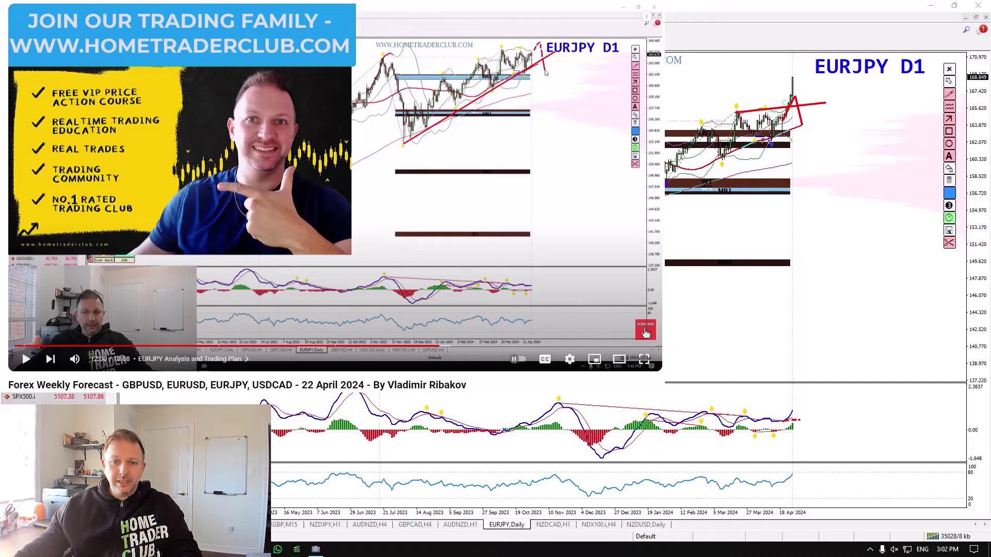
drag(595, 223, 839, 107)
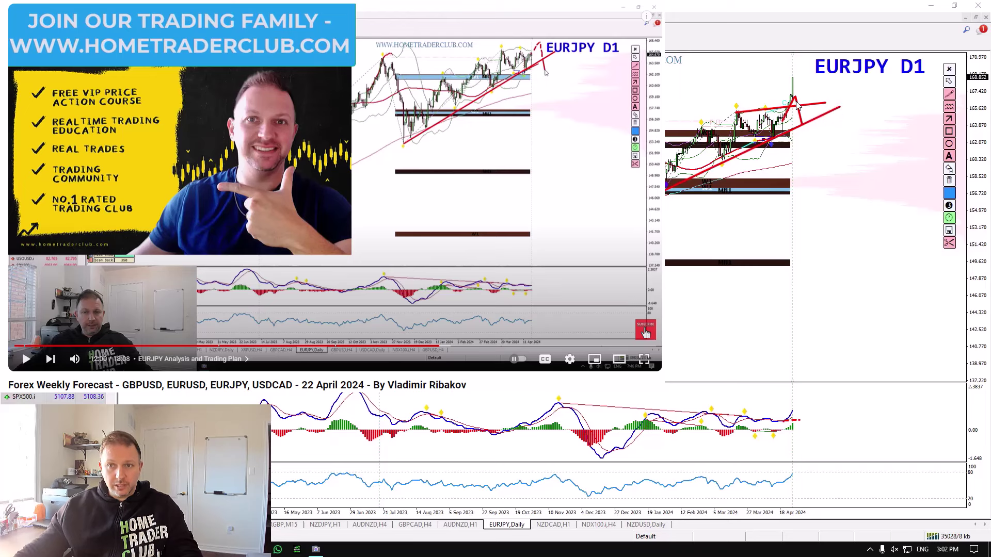
mouse_move(795, 102)
mouse_down()
mouse_move(803, 141)
mouse_move(825, 120)
mouse_up()
drag(827, 120, 855, 234)
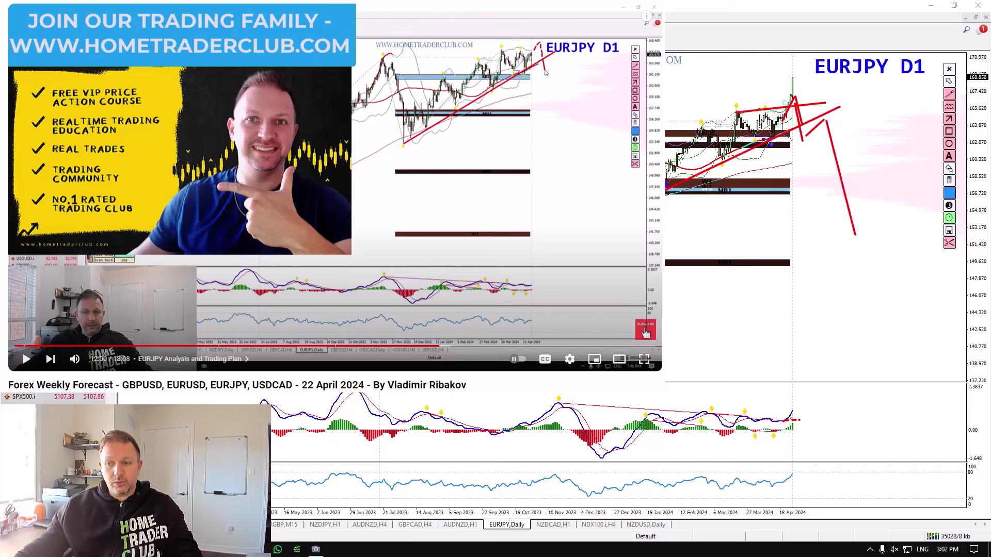
key(Escape)
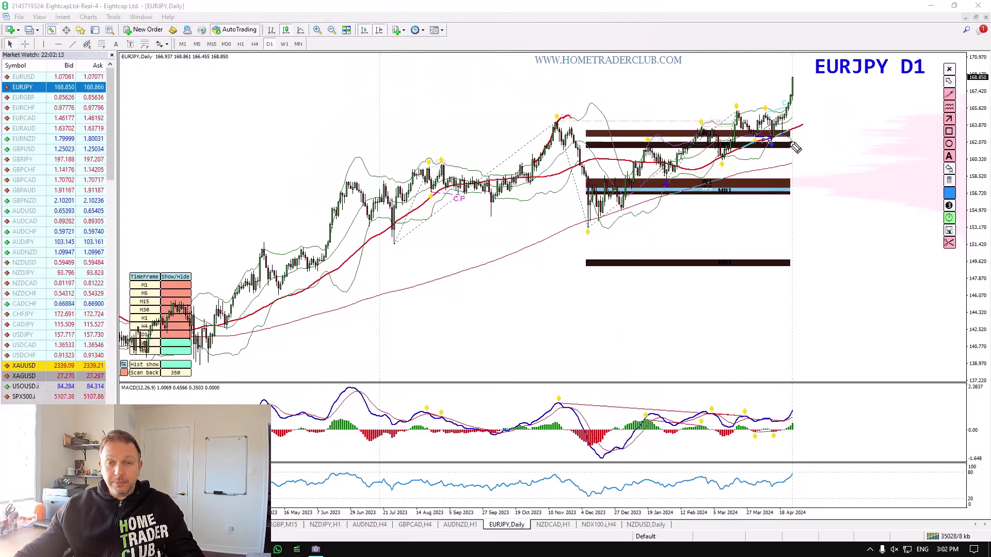
Step: Sketch a line across the EURJPY daily highs with the breakout circled and a downward MACD hook, then clear the drawings
drag(737, 113, 785, 106)
mouse_move(786, 106)
mouse_down()
mouse_move(795, 95)
mouse_move(801, 112)
mouse_up()
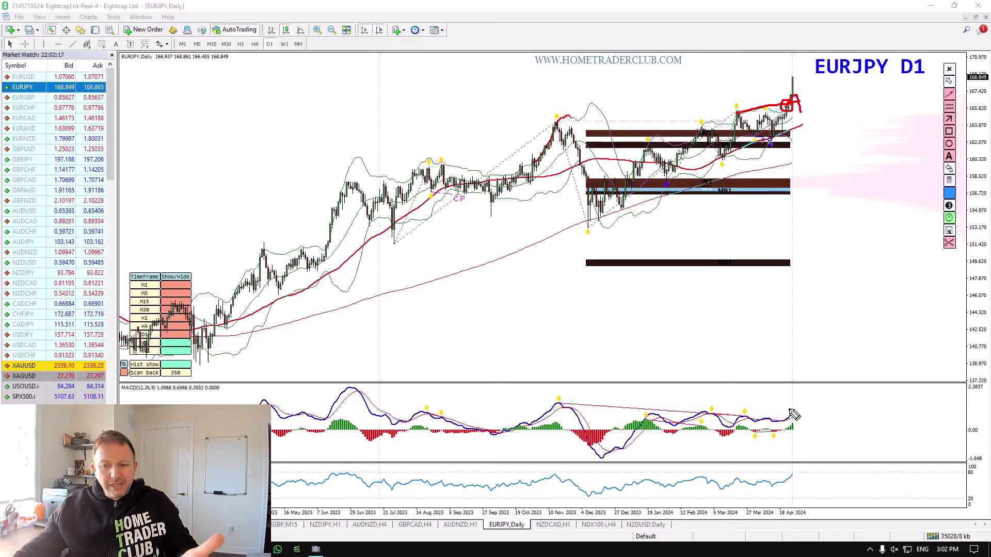
mouse_move(788, 426)
mouse_down()
mouse_move(799, 428)
mouse_move(790, 425)
mouse_up()
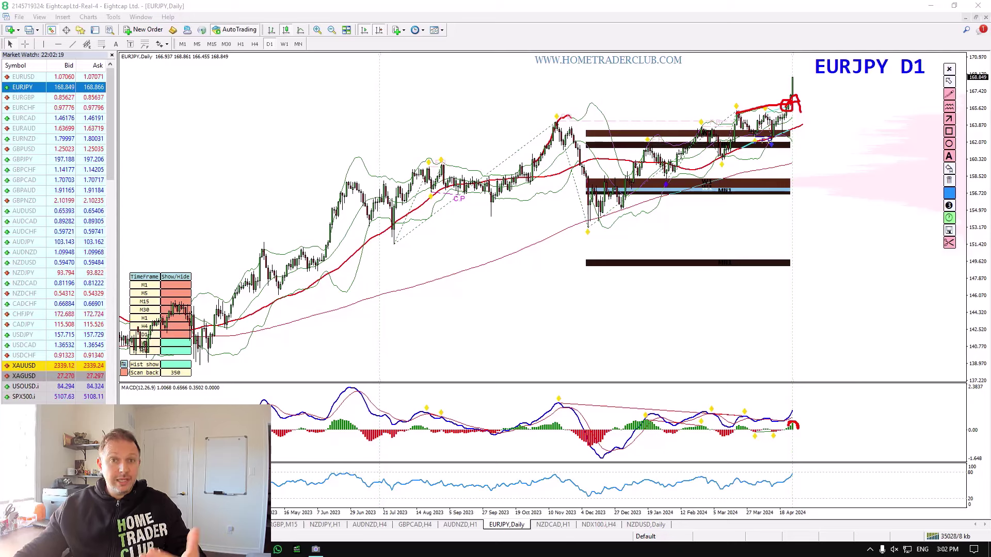
key(Escape)
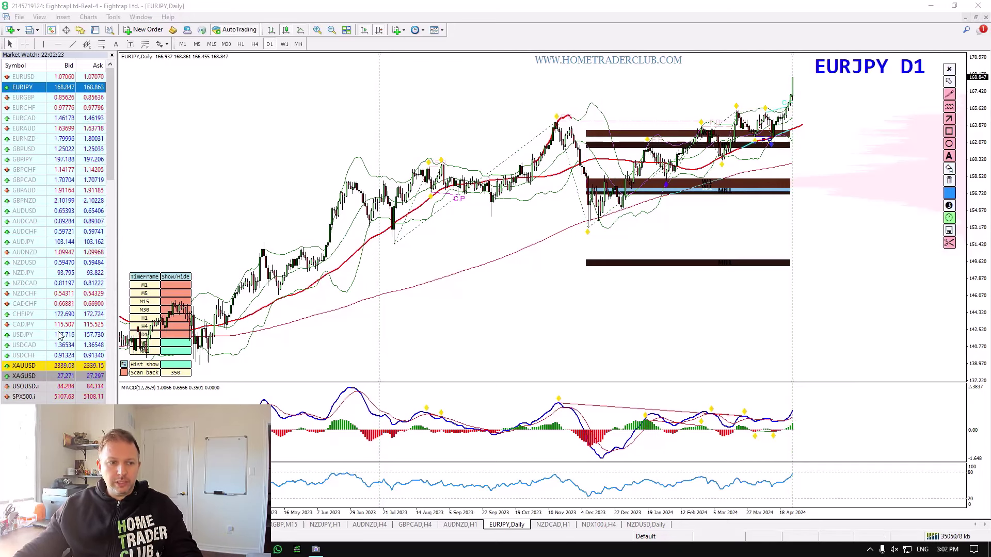
Step: Open the USDJPY chart and check the pair's entry in the Home Traders Club market trend snapshot, then return to the chart
drag(77, 336, 261, 260)
drag(395, 183, 455, 174)
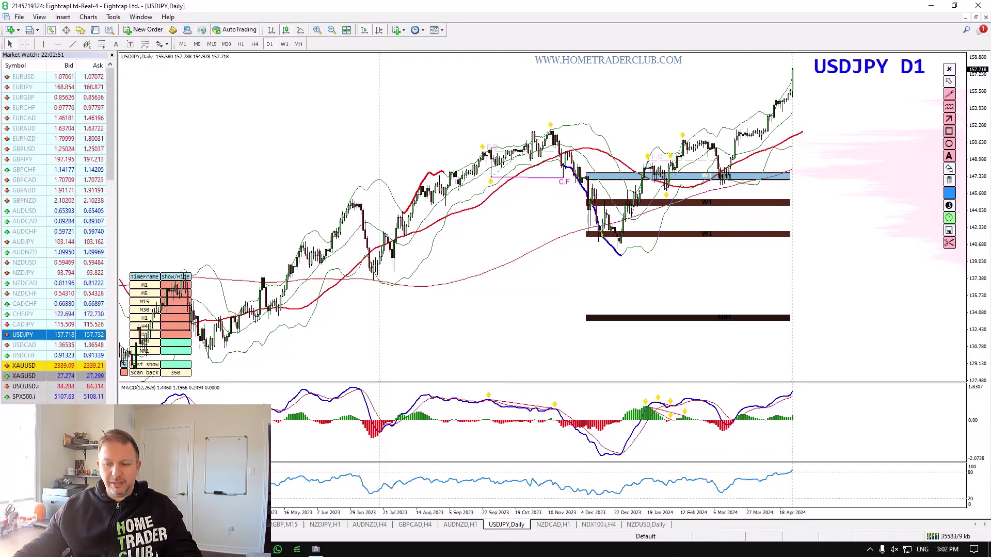
key(alt+Tab)
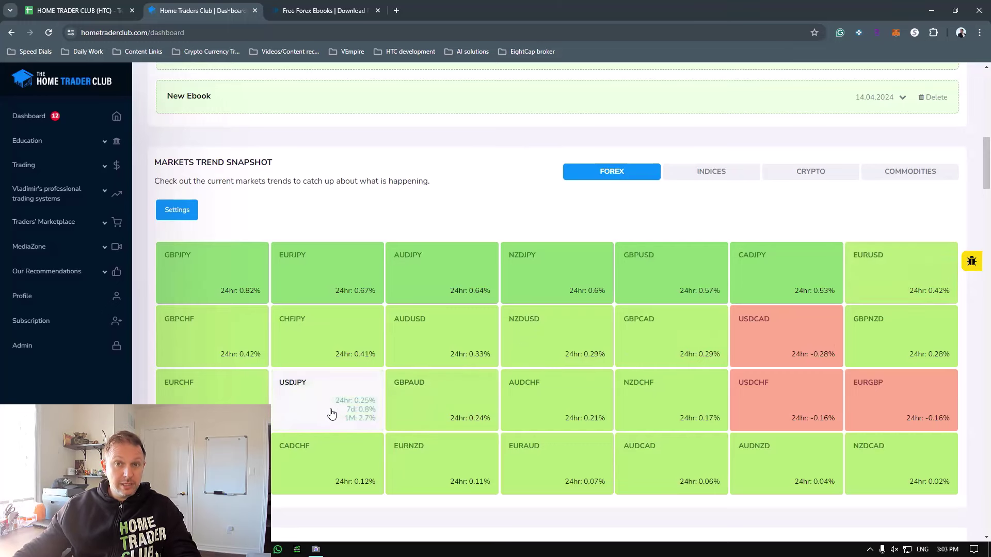
key(alt+Tab)
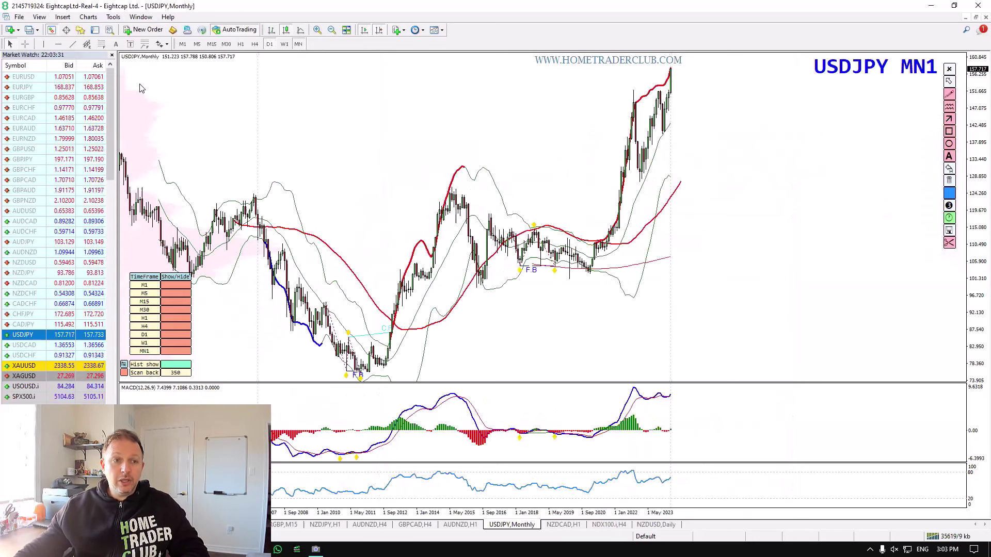
Step: Place a Fibonacci expansion on the USDJPY monthly chart from the 2011 low through the 2015 high to the 2016 low
click(149, 45)
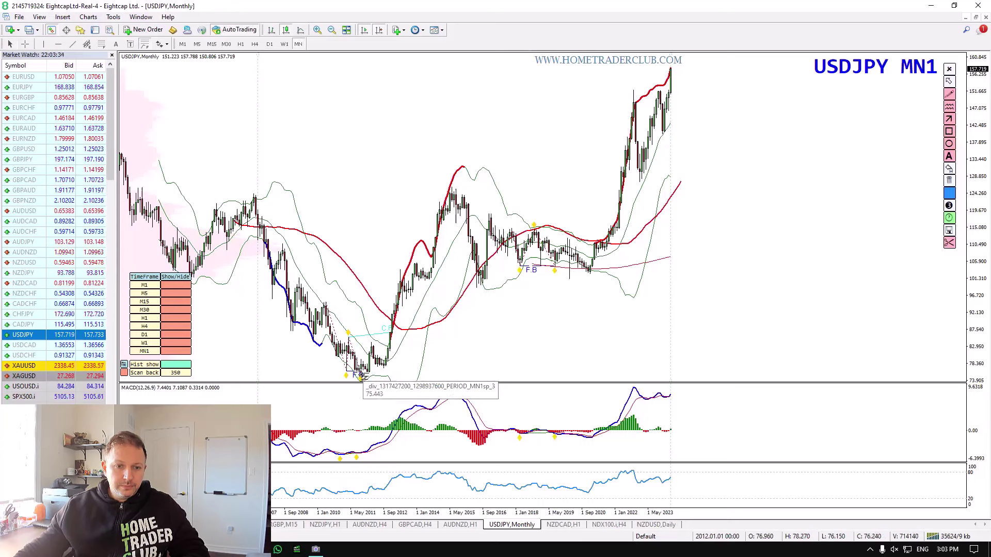
drag(362, 374, 451, 187)
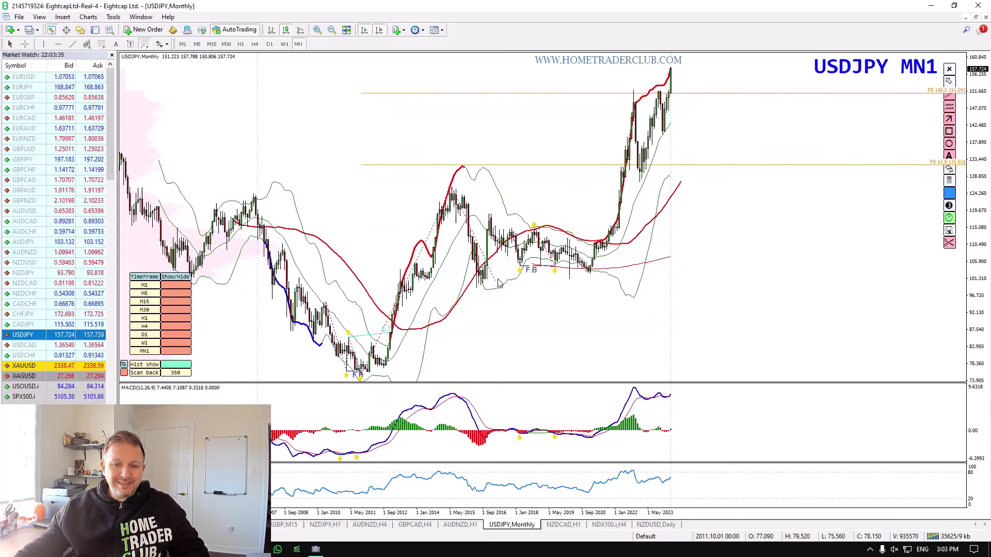
drag(495, 282, 476, 289)
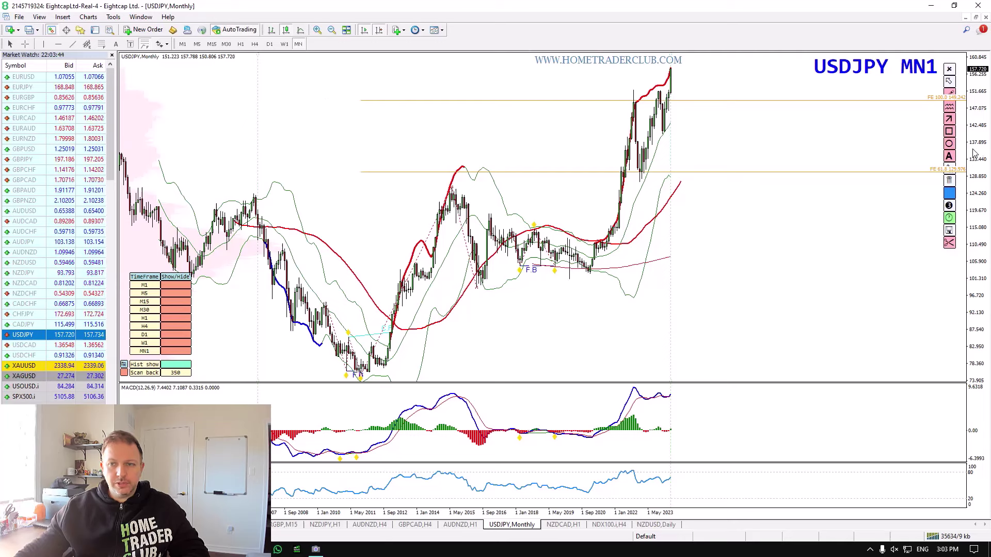
Step: Compress the price scale to reveal the 161.8 expansion level and circle the area just below it, then clear the drawing
drag(976, 290, 976, 149)
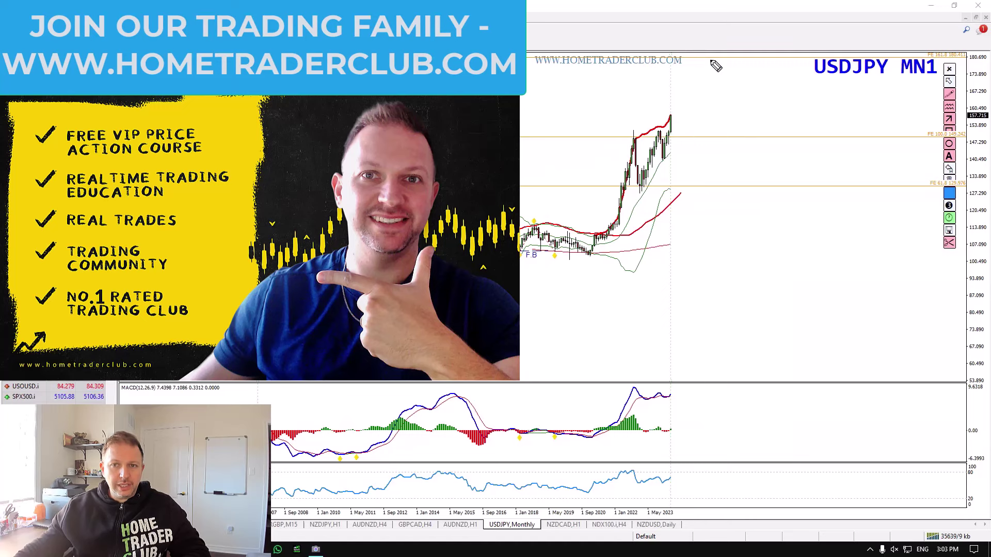
mouse_move(708, 54)
mouse_down()
mouse_move(694, 56)
mouse_move(722, 85)
mouse_move(715, 56)
mouse_up()
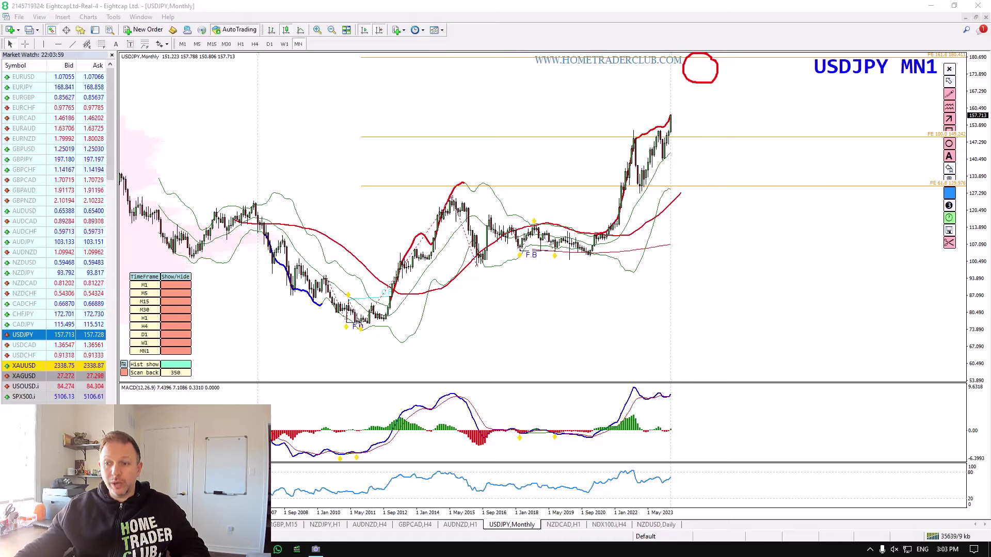
click(948, 169)
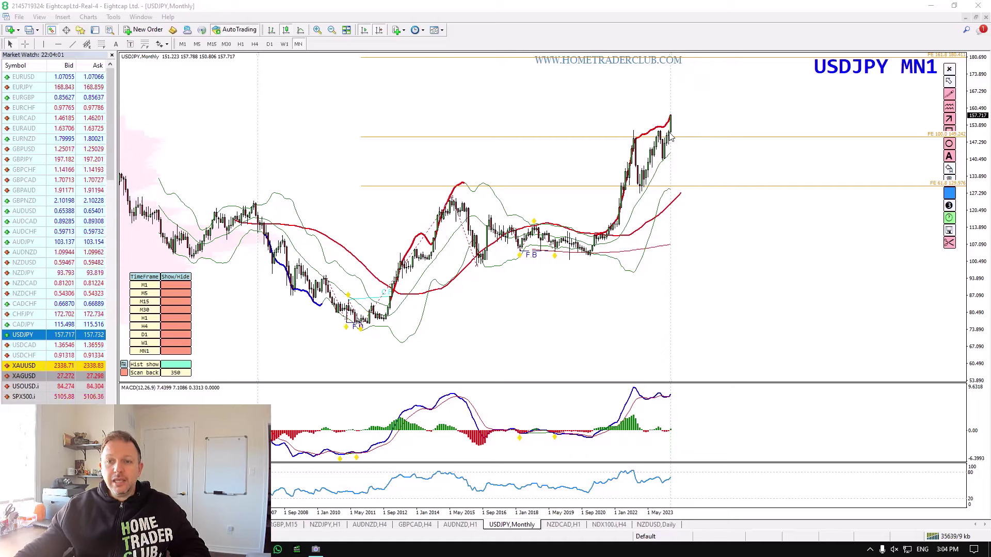
mouse_move(679, 110)
mouse_down()
mouse_move(692, 58)
mouse_move(723, 217)
mouse_up()
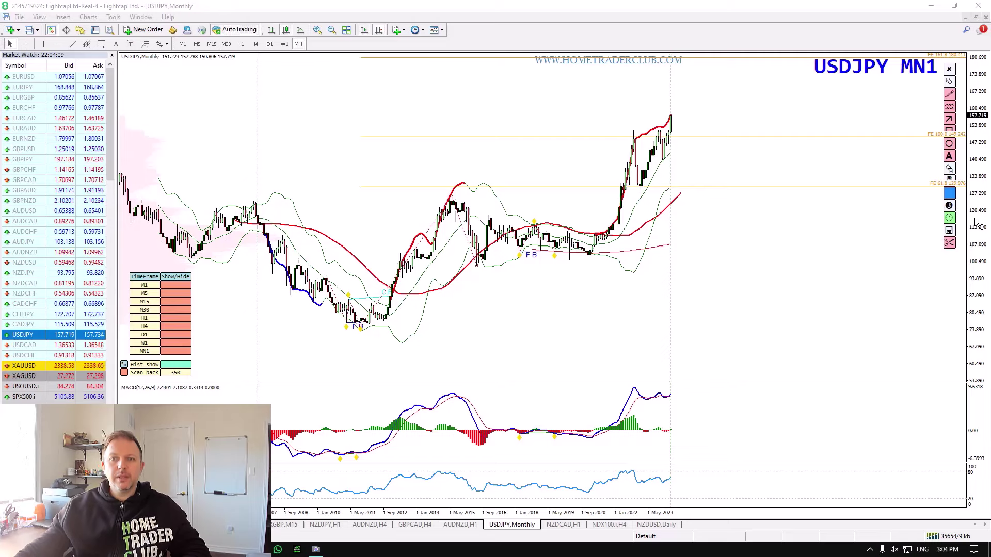
Step: Add a second Fibonacci expansion on the USDJPY monthly chart from the 2016 low through the October 2022 high to the following low
click(145, 44)
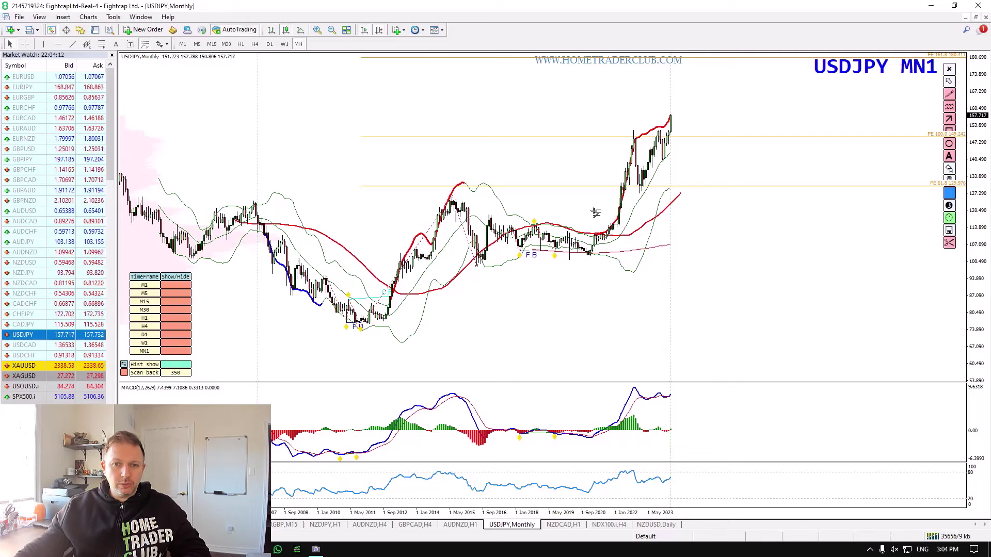
drag(477, 266, 634, 130)
drag(715, 202, 640, 194)
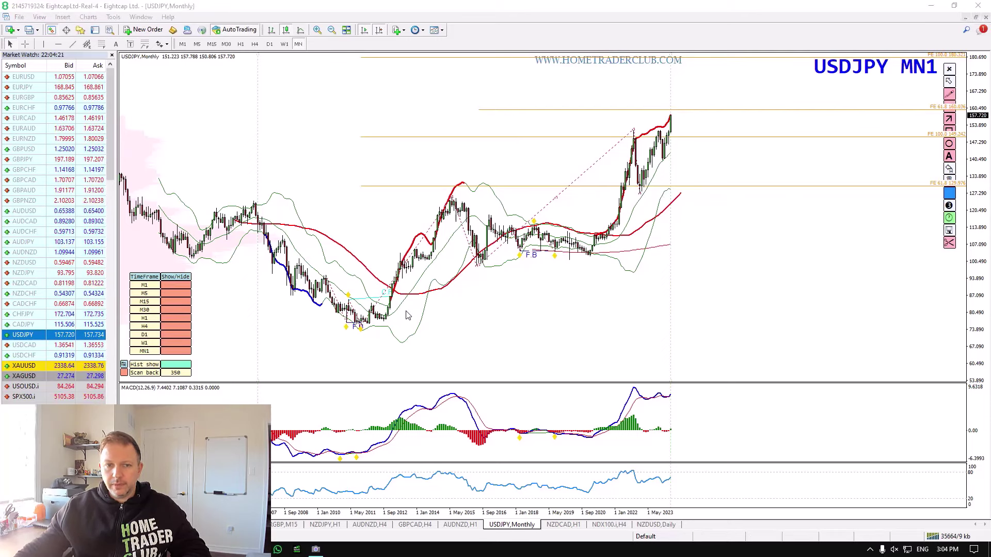
Step: Trace the monthly price waves into a boxed target zone with rising highs and a falling MACD line, then clear the drawings
mouse_move(361, 331)
mouse_down()
mouse_move(449, 203)
mouse_move(479, 266)
mouse_move(624, 137)
mouse_move(646, 187)
mouse_move(689, 106)
mouse_move(735, 141)
mouse_move(720, 109)
mouse_move(655, 118)
mouse_move(654, 137)
mouse_up()
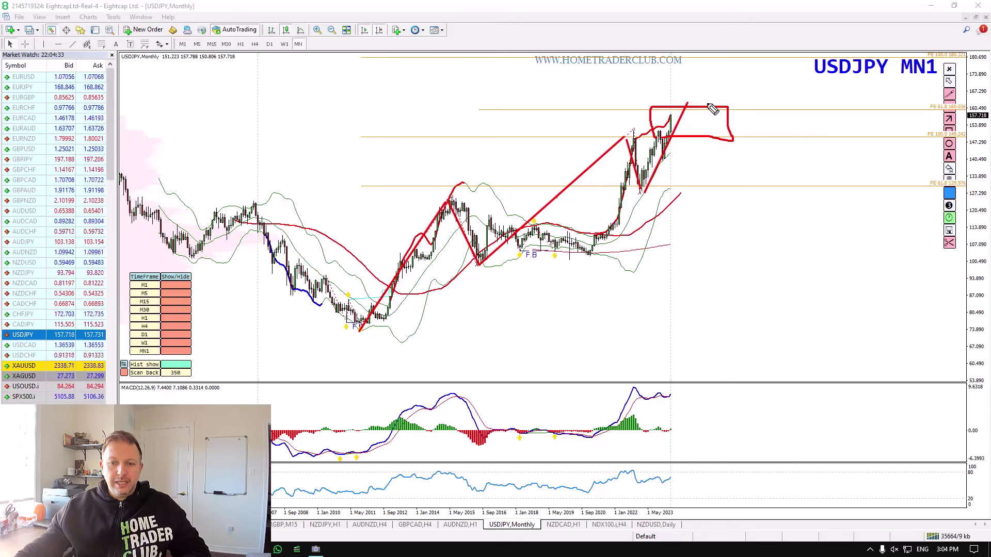
drag(627, 122, 669, 102)
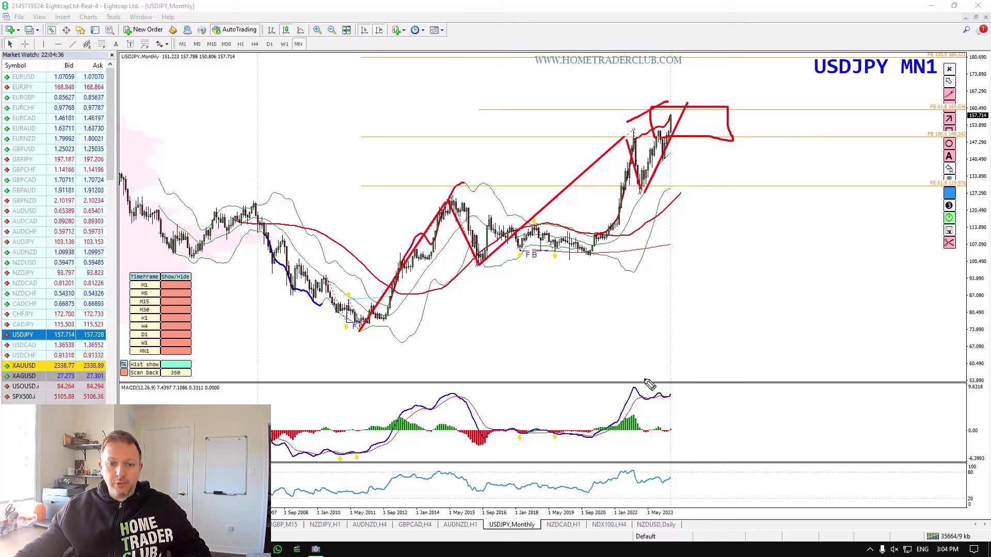
drag(630, 385, 687, 403)
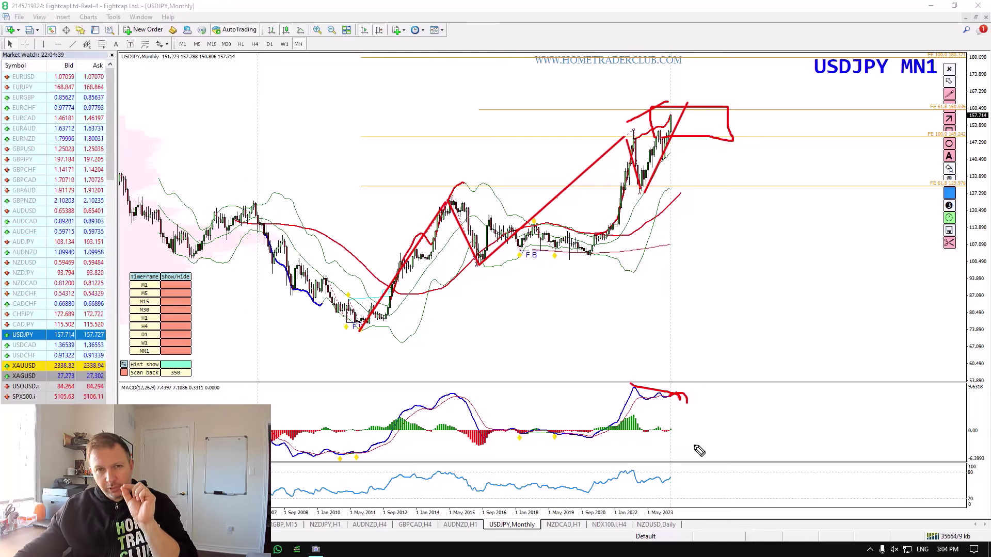
drag(671, 397, 671, 407)
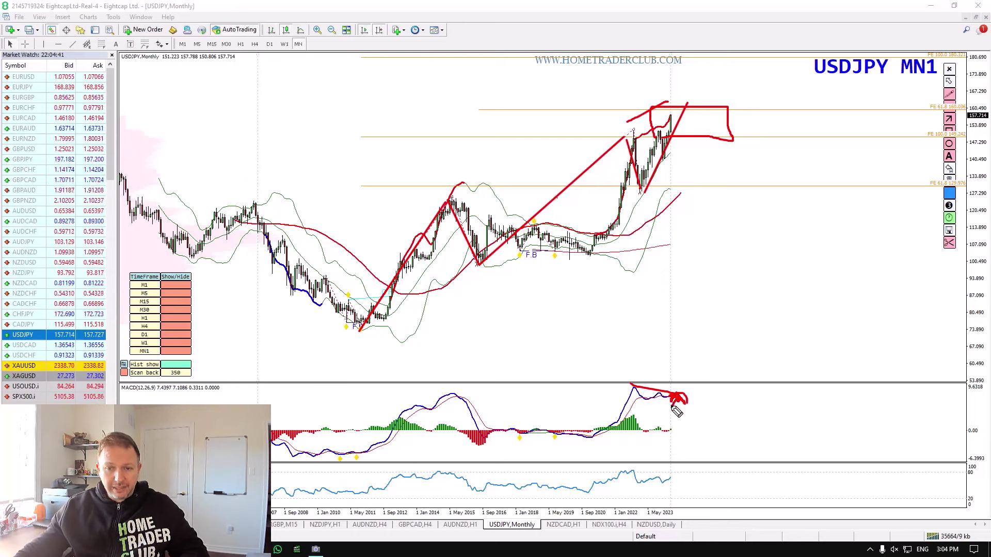
key(ctrl+z)
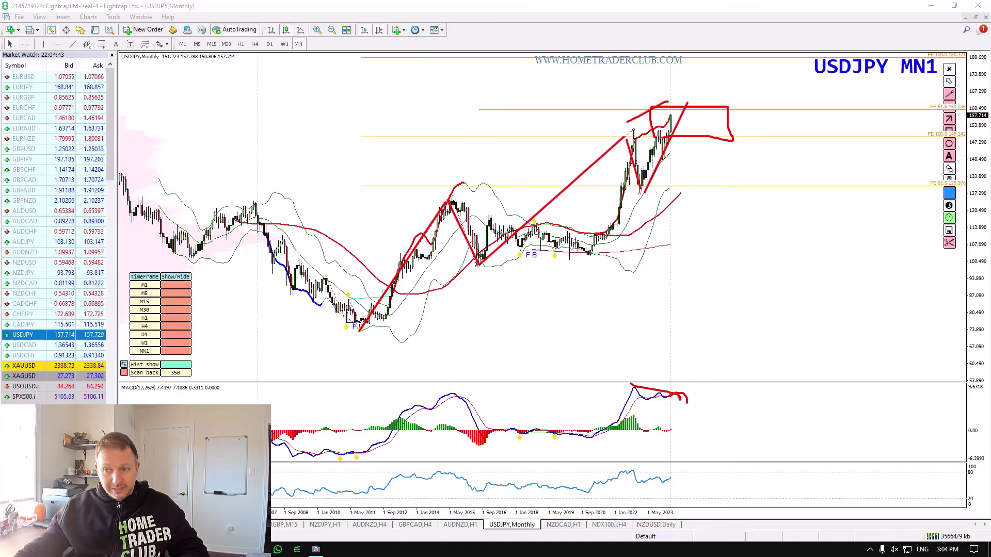
key(Escape)
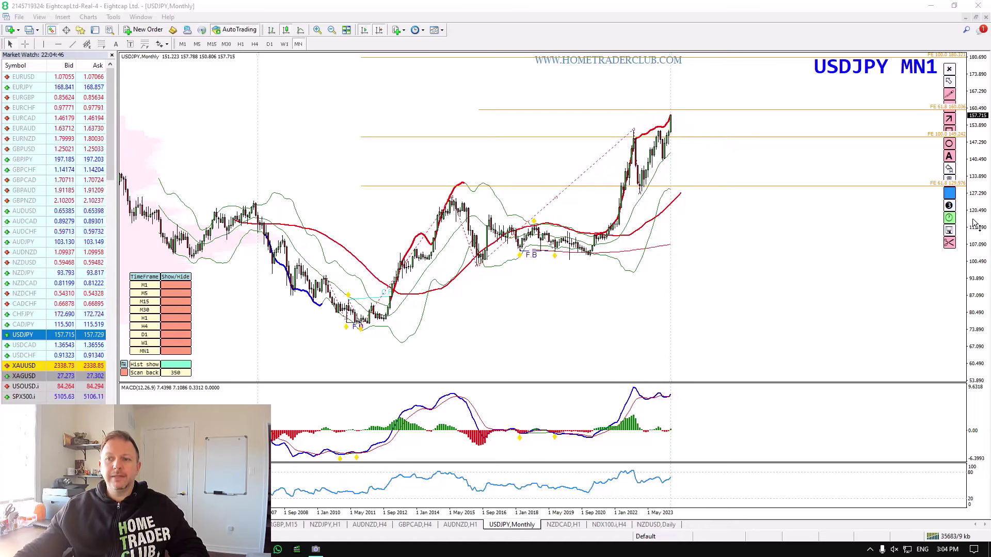
Step: Reset the price scale, sketch arrows along the monthly rallies with the 2015 high circled and its drop traced, then clear them
double_click(974, 224)
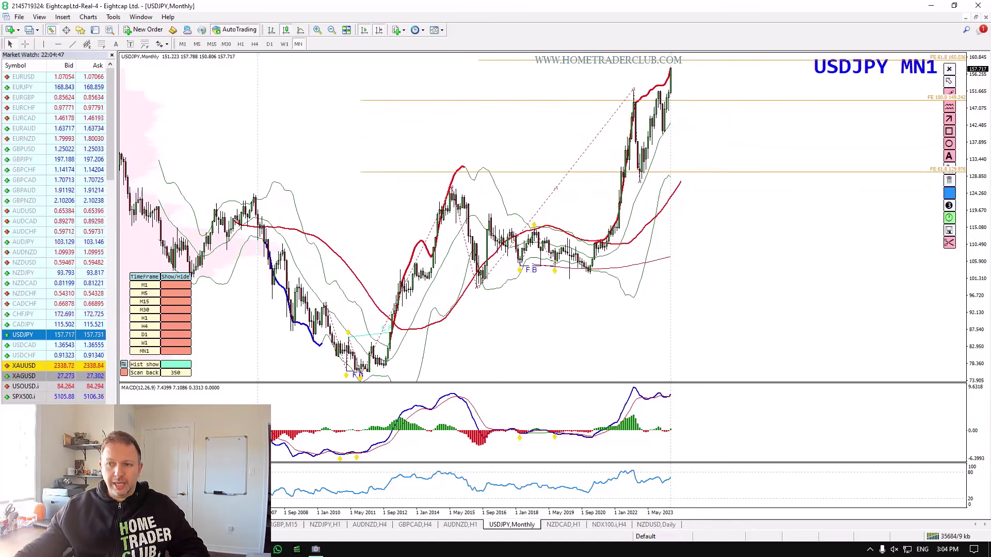
key(ctrl+alt+g)
drag(586, 172, 659, 76)
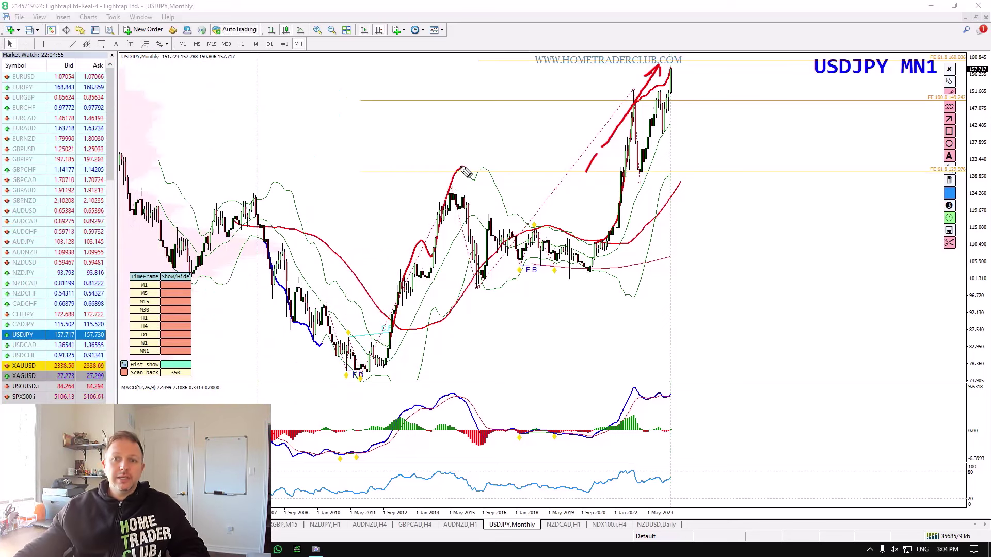
drag(455, 178, 440, 172)
drag(428, 206, 462, 184)
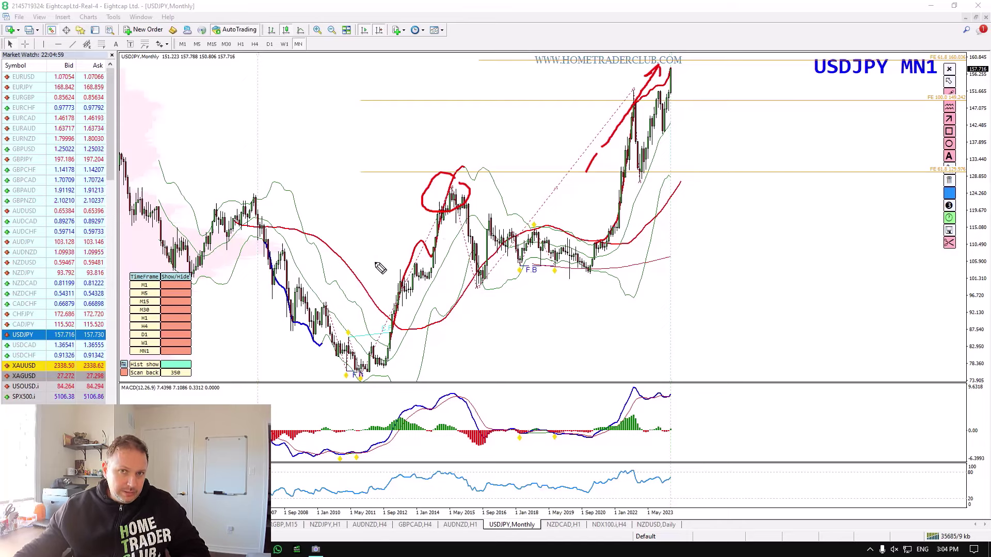
mouse_move(365, 270)
mouse_down()
mouse_move(415, 197)
mouse_move(479, 282)
mouse_move(489, 270)
mouse_up()
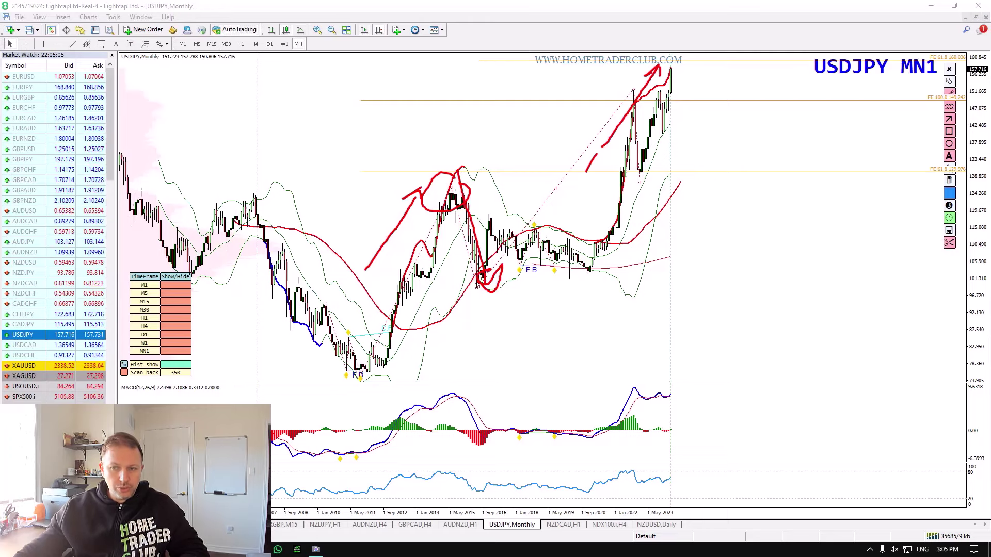
key(Escape)
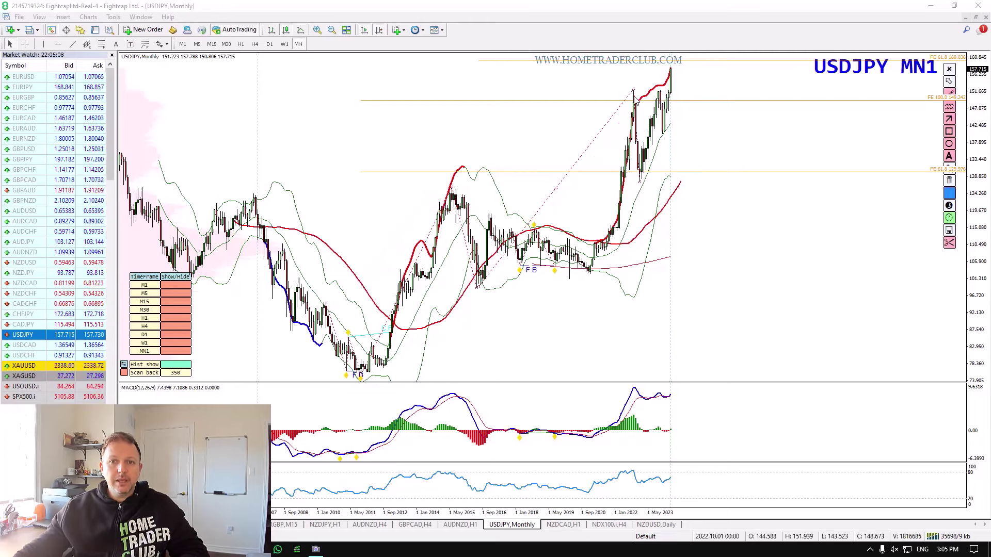
Step: Delete the Fibonacci expansion anchored at the October 2022 high on the USDJPY monthly chart
drag(633, 89, 620, 97)
key(Delete)
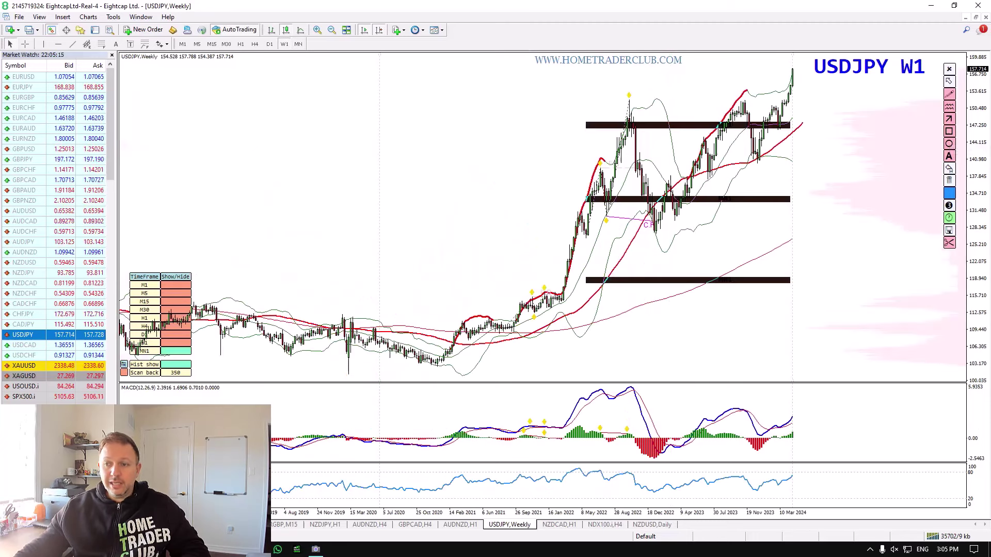
Step: Sketch a rising line across the USDJPY weekly highs and falling lines across the MACD peaks, then clear the drawings
drag(632, 97, 808, 73)
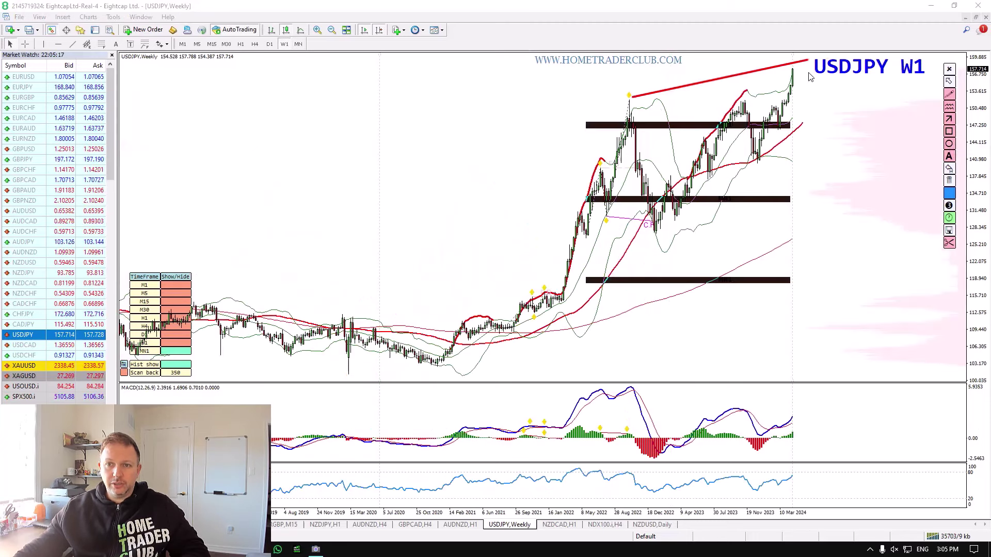
mouse_move(629, 387)
mouse_down()
mouse_move(849, 408)
mouse_move(817, 435)
mouse_up()
drag(736, 409, 814, 416)
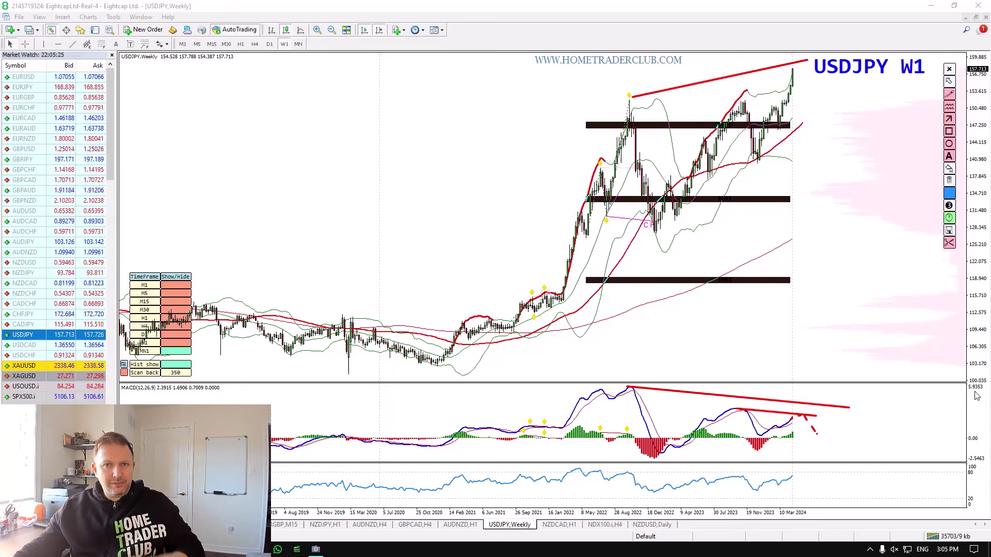
key(Escape)
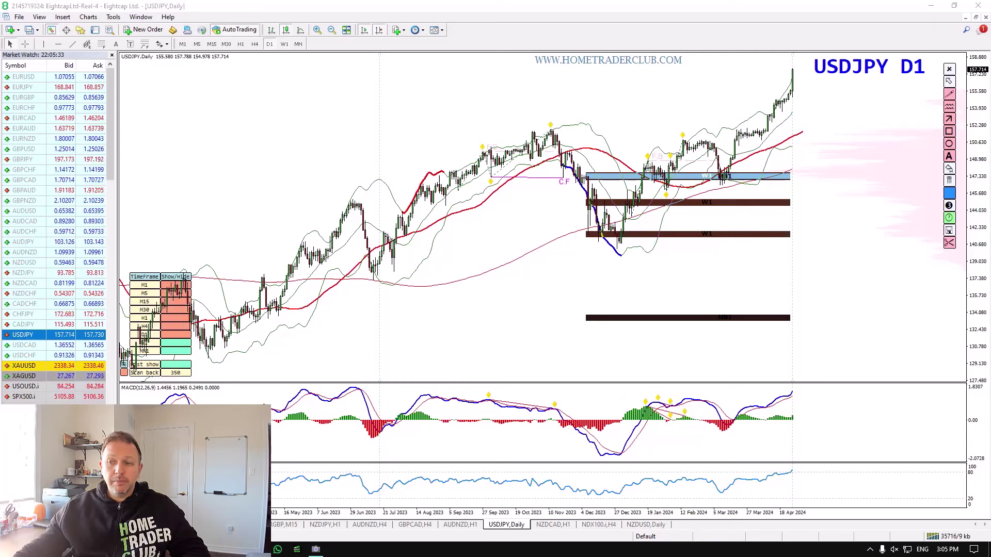
Step: Circle the latest and mid-2023 daily price peaks with their oscillator highs, trace the 2023 drop with an arrow, then clear the drawings
mouse_move(805, 470)
mouse_down()
mouse_move(782, 472)
mouse_move(812, 475)
mouse_up()
mouse_move(804, 65)
mouse_down()
mouse_move(779, 60)
mouse_move(798, 65)
mouse_up()
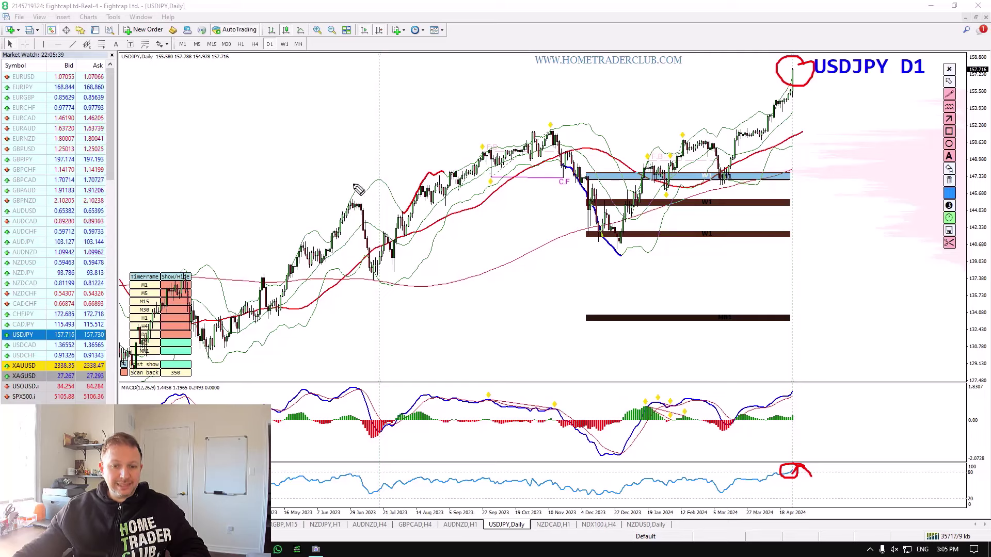
drag(357, 197, 363, 201)
mouse_move(351, 469)
mouse_down()
mouse_move(348, 479)
mouse_move(357, 470)
mouse_up()
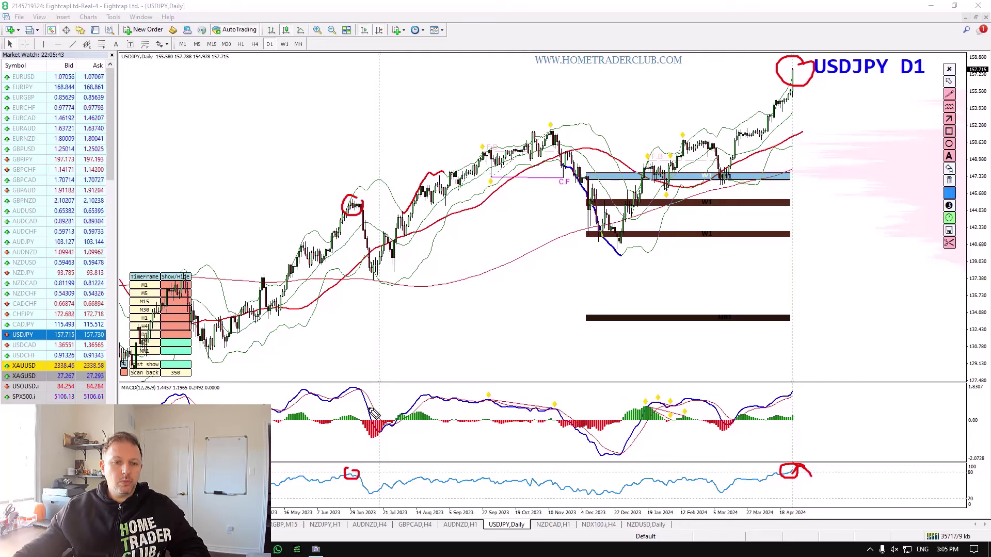
mouse_move(363, 205)
mouse_down()
mouse_move(376, 281)
mouse_move(388, 277)
mouse_up()
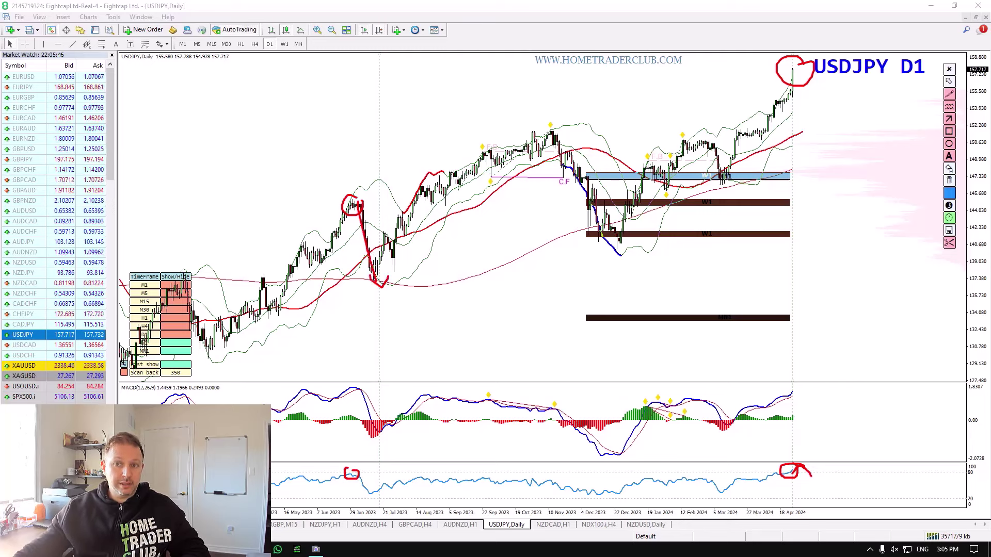
key(Escape)
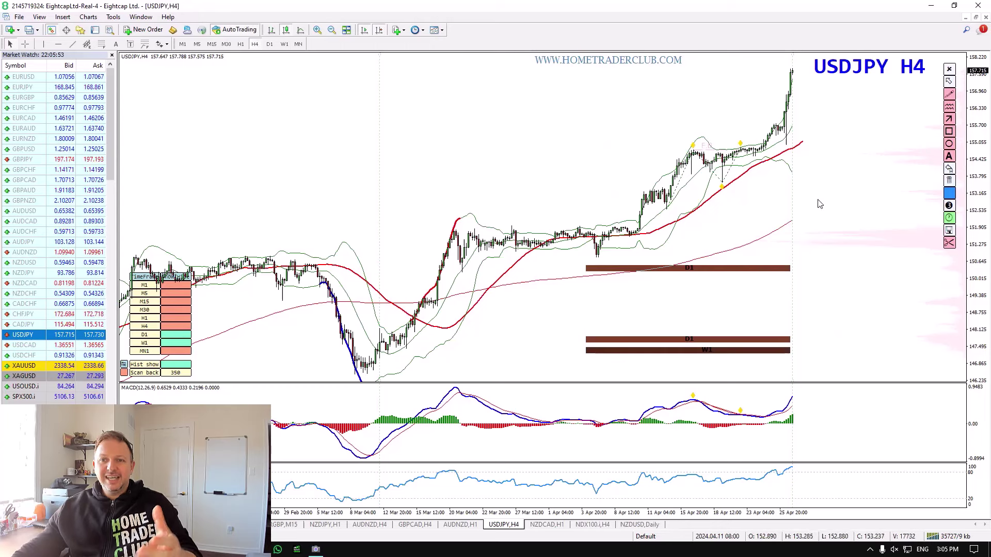
Step: Compress the USDJPY H4 price scale and sketch projected rising highs above price with falling MACD waves and a downward arrow
drag(977, 185, 977, 234)
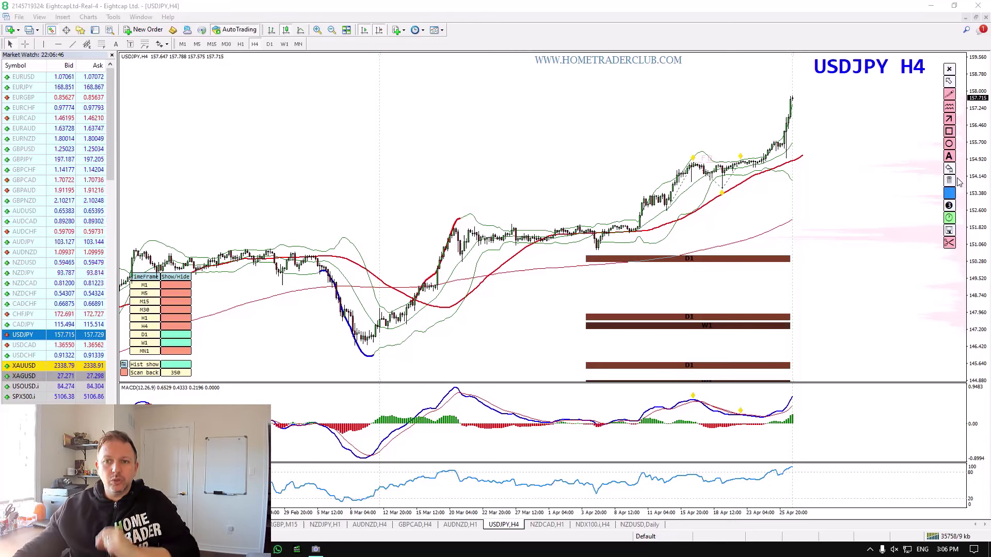
drag(975, 156, 976, 213)
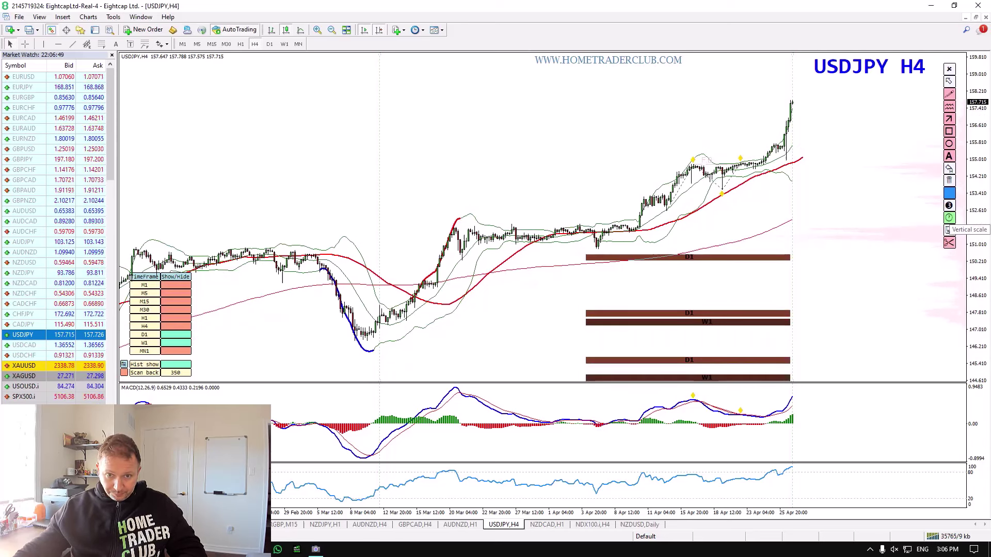
mouse_move(788, 122)
mouse_down()
mouse_move(820, 100)
mouse_move(829, 67)
mouse_move(853, 59)
mouse_move(864, 119)
mouse_up()
drag(795, 85, 832, 86)
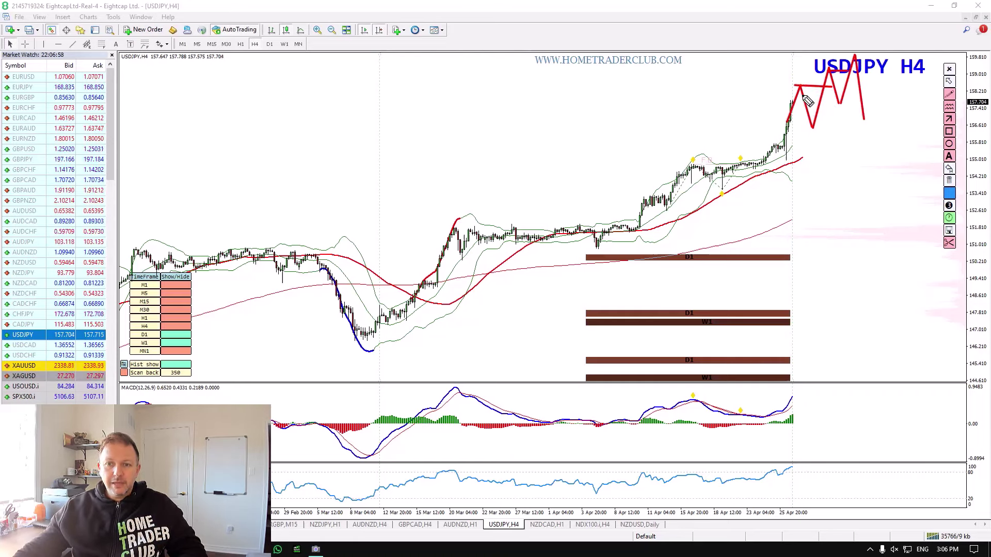
drag(814, 88, 864, 79)
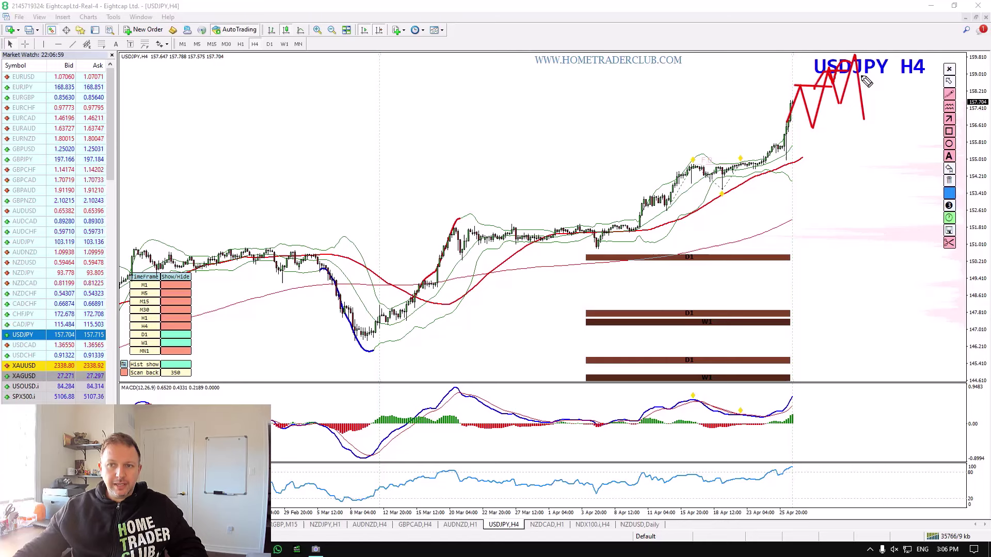
mouse_move(790, 406)
mouse_down()
mouse_move(810, 398)
mouse_move(874, 424)
mouse_up()
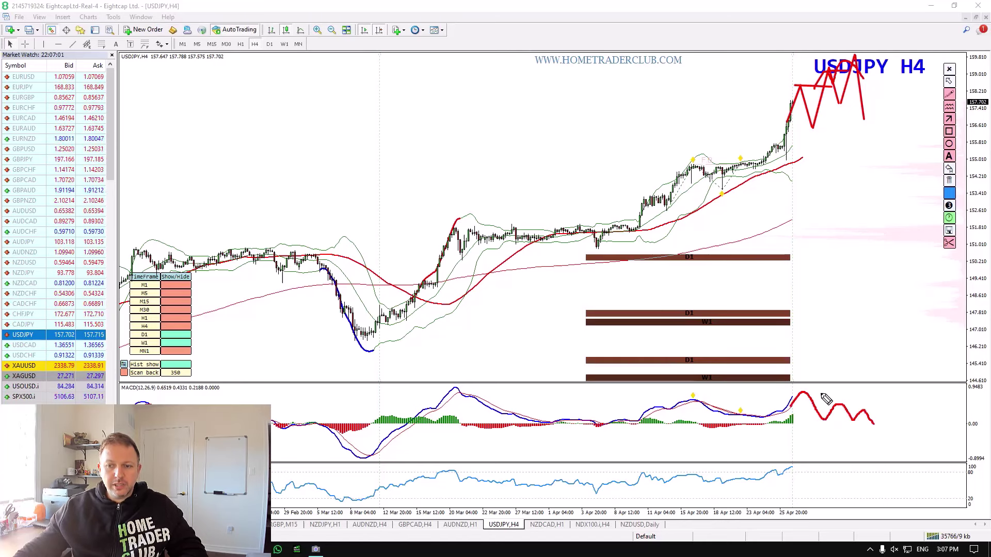
mouse_move(820, 385)
mouse_down()
mouse_move(873, 403)
mouse_move(864, 402)
mouse_up()
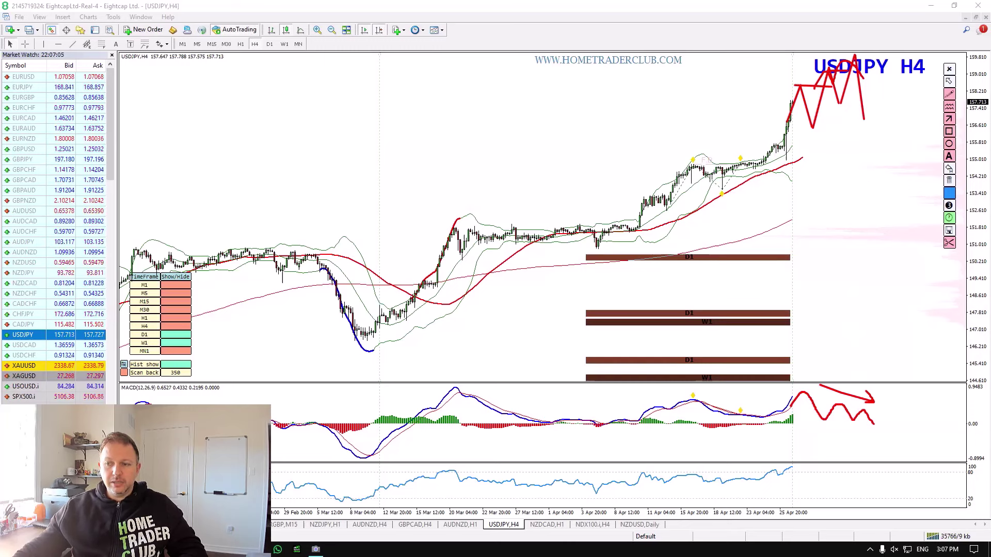
Step: Draw a rising H4 trend line from the March low, sketch a break, retest and long downward arrow, then clear the drawings
mouse_move(369, 344)
mouse_down()
mouse_move(869, 156)
mouse_move(937, 124)
mouse_move(940, 97)
mouse_up()
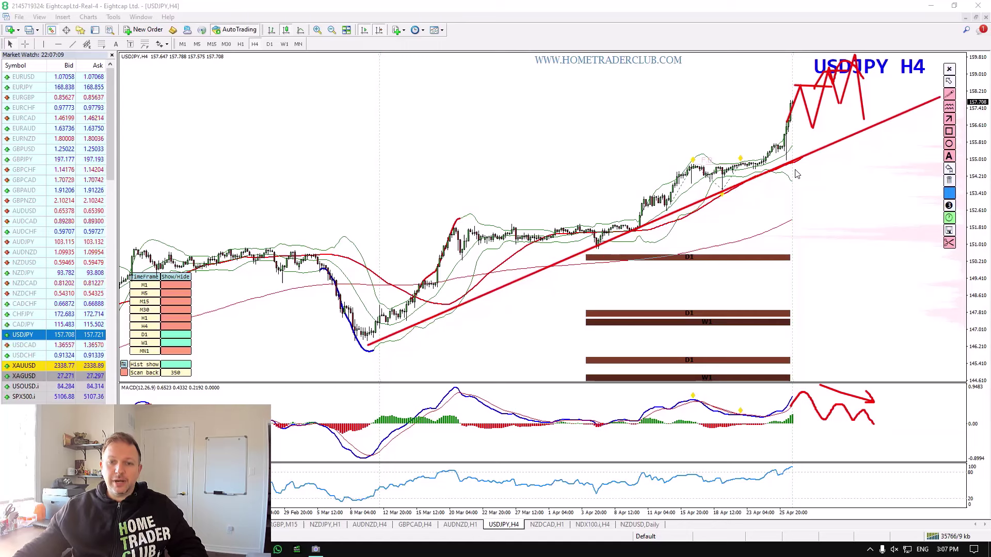
drag(840, 105, 867, 104)
mouse_move(868, 110)
mouse_down()
mouse_move(878, 144)
mouse_move(915, 89)
mouse_up()
drag(915, 89, 916, 357)
drag(915, 358, 926, 342)
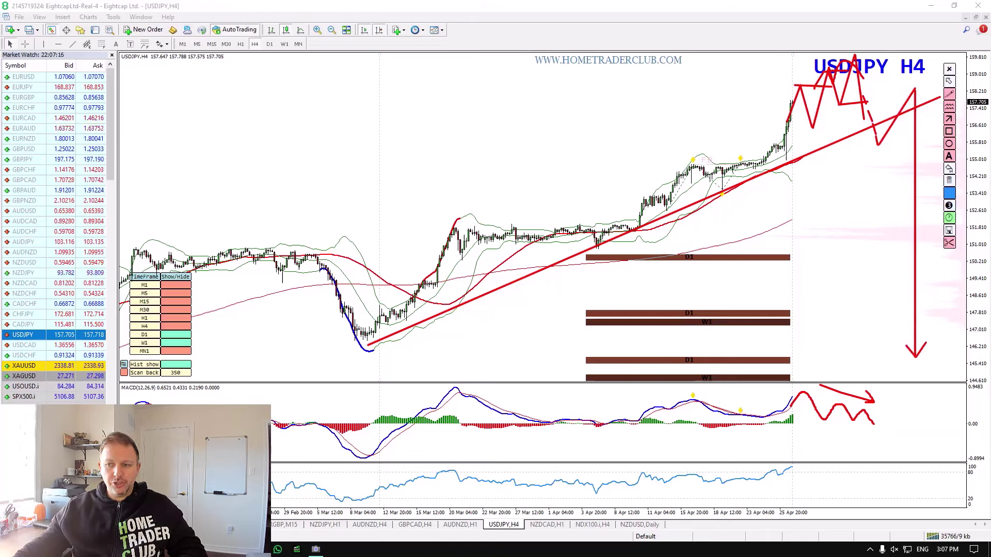
click(949, 181)
Step: Sketch an H4 spike with a consolidation and steep drop, plus a separate stepped rally over a rising support line, then clear both
mouse_move(787, 156)
mouse_down()
mouse_move(815, 50)
mouse_move(821, 78)
mouse_move(831, 65)
mouse_move(838, 101)
mouse_move(864, 77)
mouse_move(915, 294)
mouse_up()
mouse_move(840, 105)
mouse_down()
mouse_move(881, 88)
mouse_move(880, 67)
mouse_up()
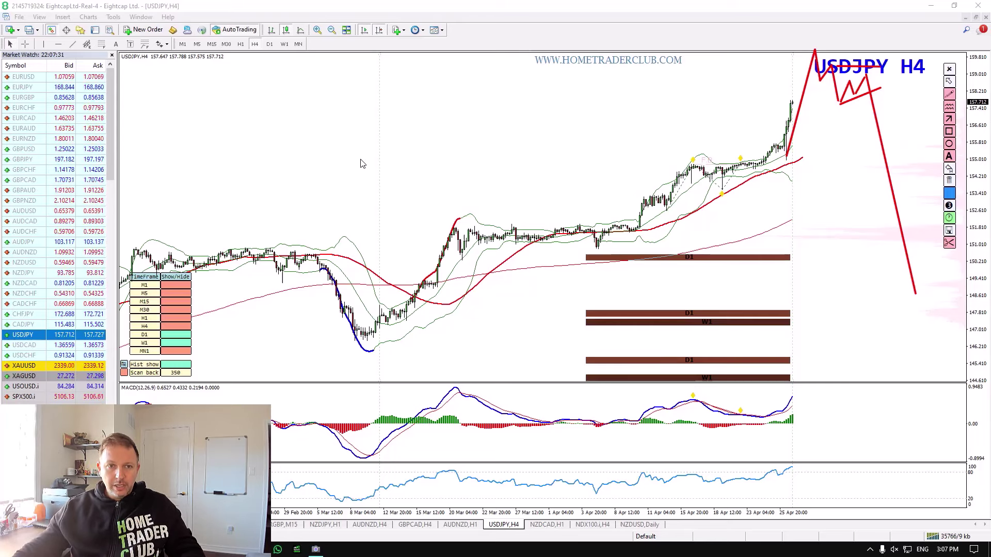
mouse_move(360, 159)
mouse_down()
mouse_move(398, 133)
mouse_move(420, 85)
mouse_up()
mouse_move(422, 89)
mouse_down()
mouse_move(429, 110)
mouse_move(457, 69)
mouse_up()
drag(457, 69, 463, 123)
mouse_move(388, 100)
mouse_down()
mouse_move(427, 104)
mouse_move(453, 84)
mouse_up()
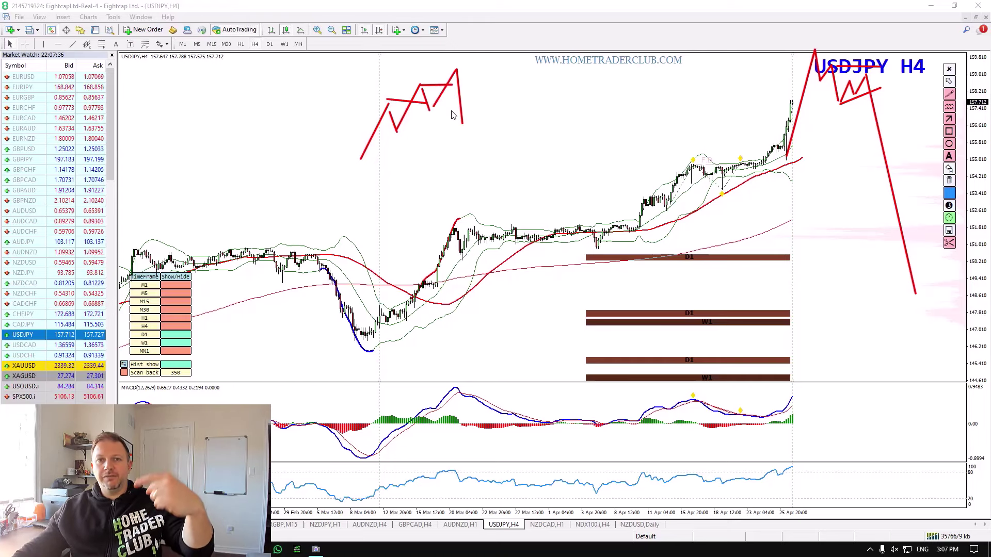
drag(357, 166, 483, 71)
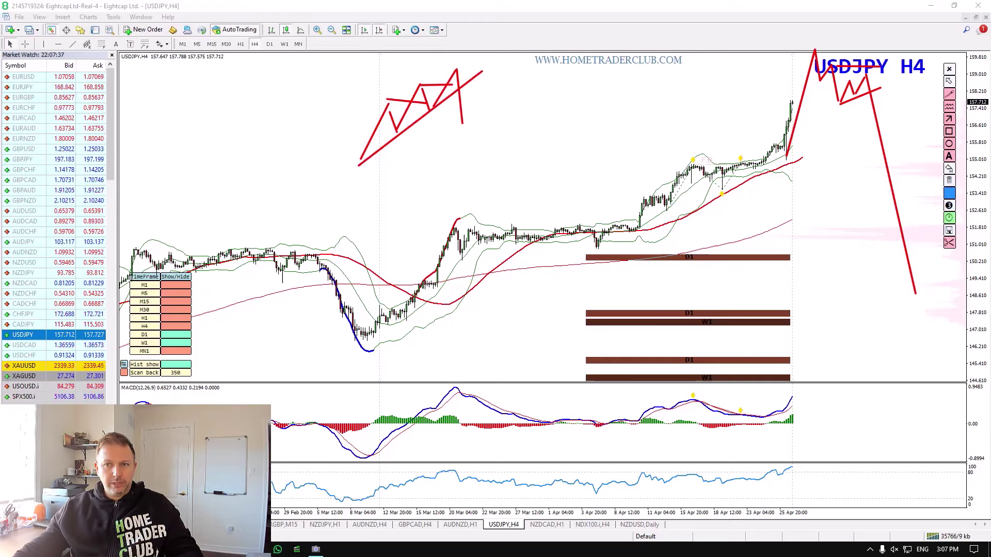
key(Escape)
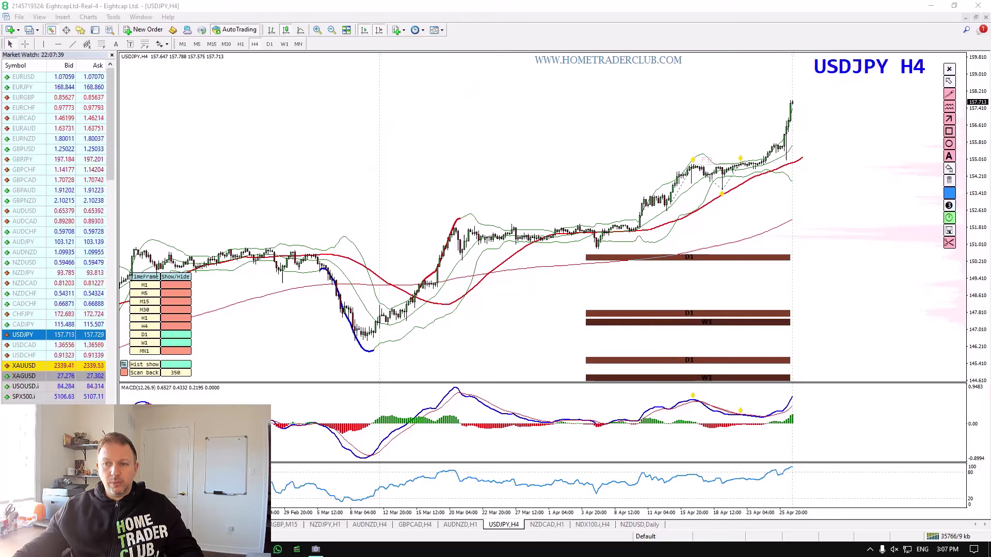
Step: Sketch an H4 spike, a small consolidation with a support line and a drop, then clear it and reset the price scale
mouse_move(789, 151)
mouse_down()
mouse_move(802, 61)
mouse_move(824, 80)
mouse_move(808, 96)
mouse_move(816, 54)
mouse_move(819, 97)
mouse_move(828, 85)
mouse_move(833, 112)
mouse_move(854, 76)
mouse_move(911, 198)
mouse_up()
drag(830, 112, 882, 81)
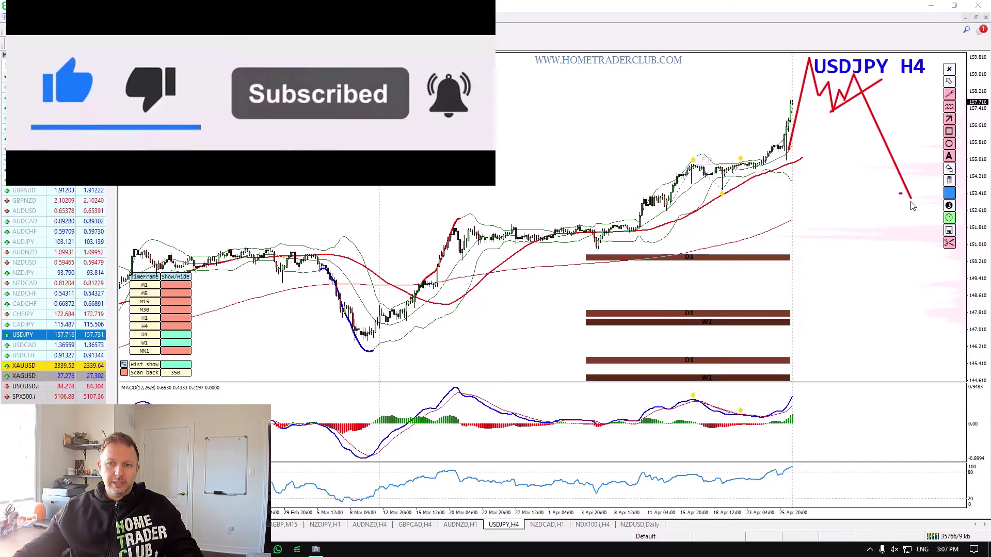
drag(911, 201, 914, 193)
key(Escape)
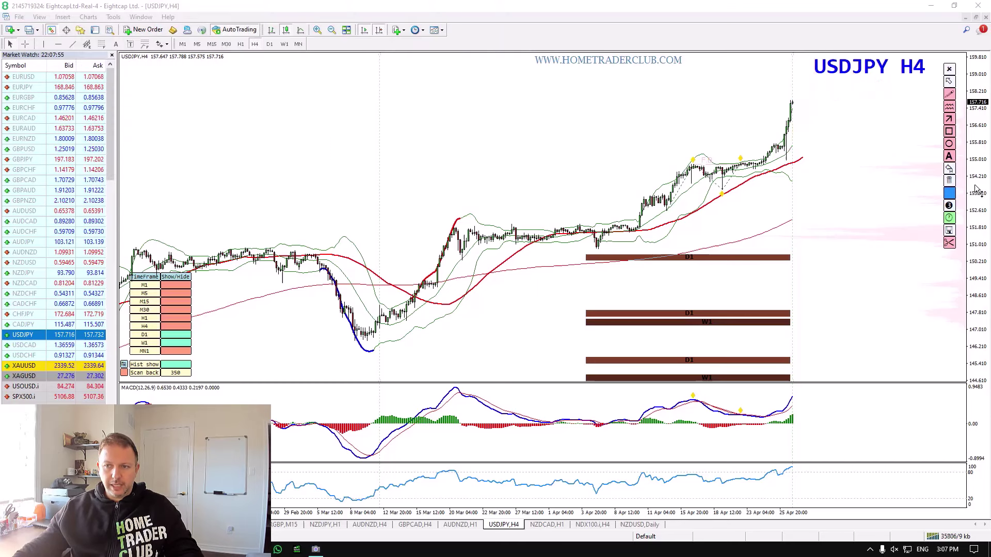
double_click(975, 186)
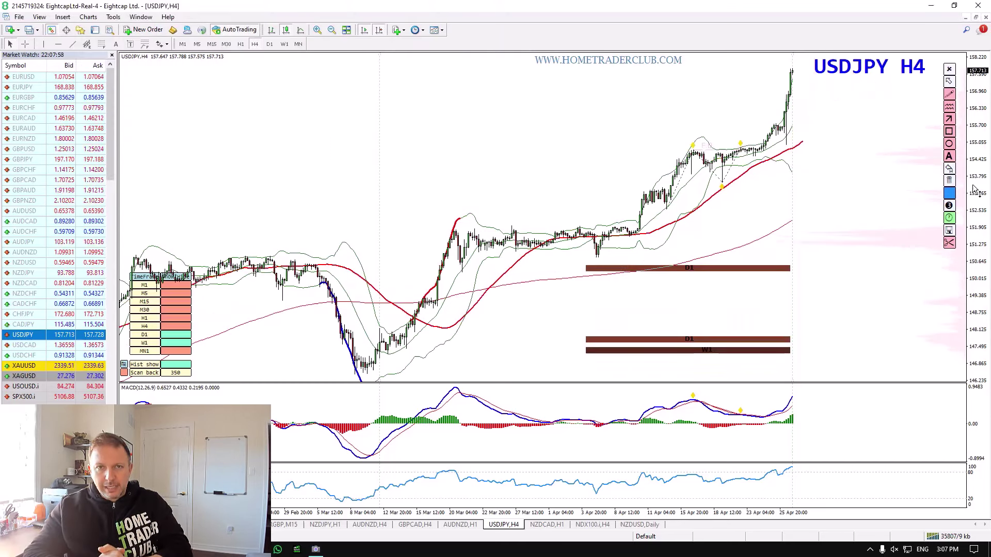